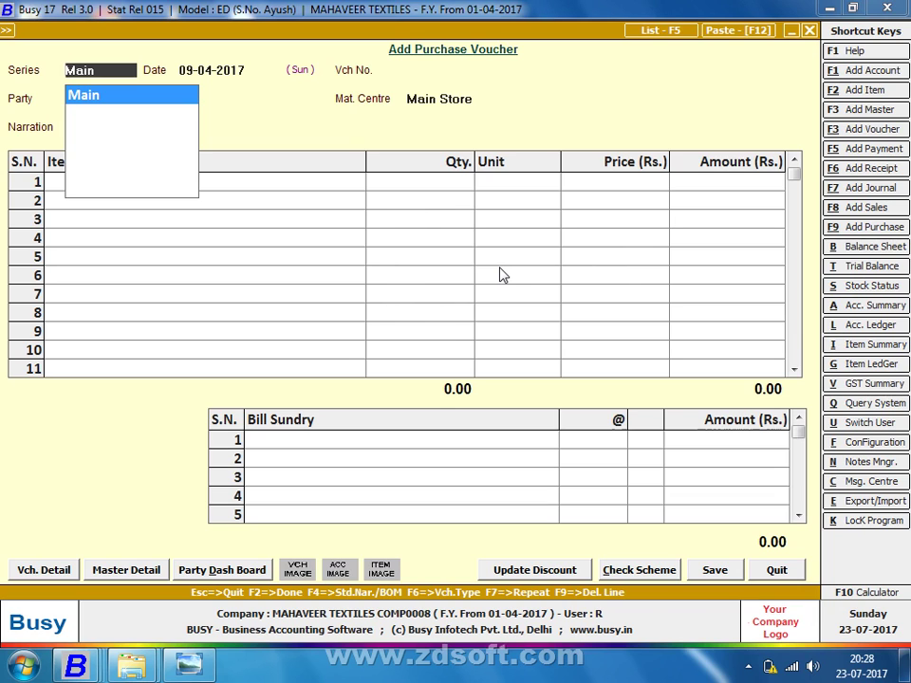
Quit the empty purchase voucher without saving and move down the Transactions menu to Unassemble
key("Escape")
key("Escape")
key("Return")
key("Escape")
key("Down")
key("Down")
key("Down")
key("Down")
key("Down")
key("Down")
key("Down")
key("Down")
key("Down")
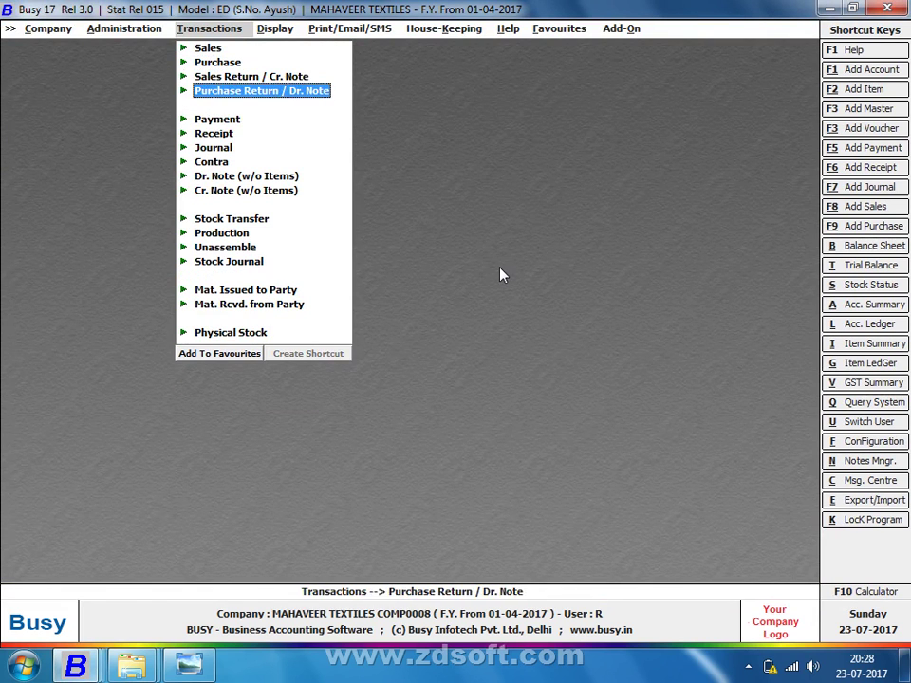
key("Down")
key("Down")
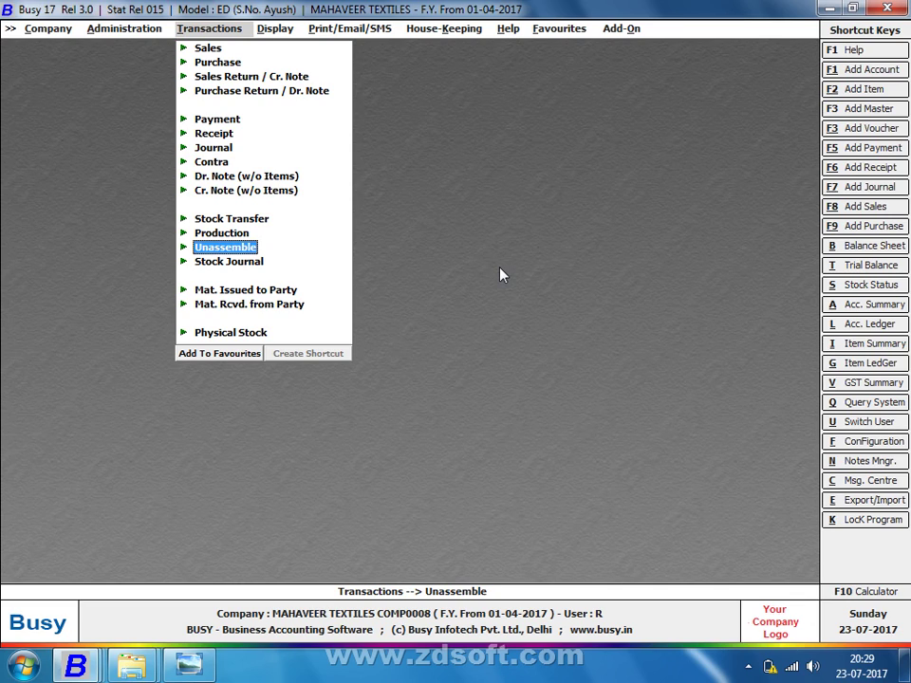
key("Down")
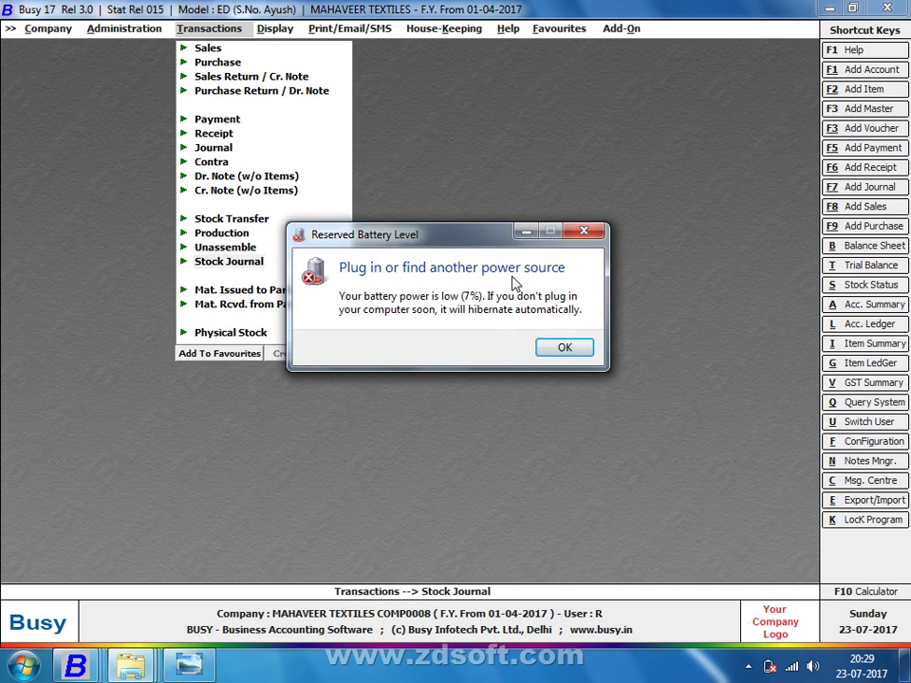
left_click(564, 348)
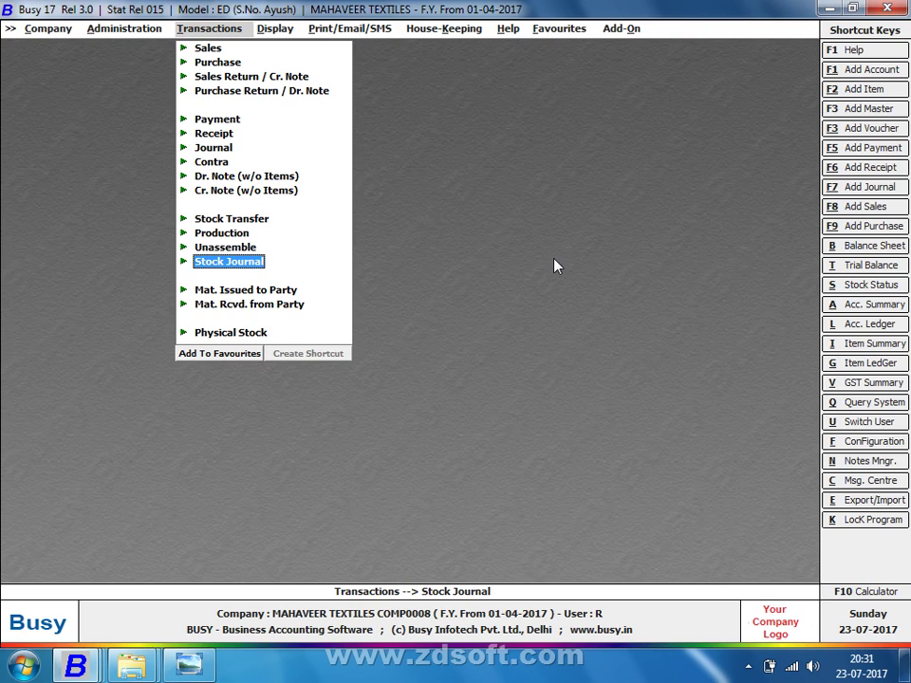
Start adding a new Stock Journal voucher from the Transactions menu
key("Return")
key("Return")
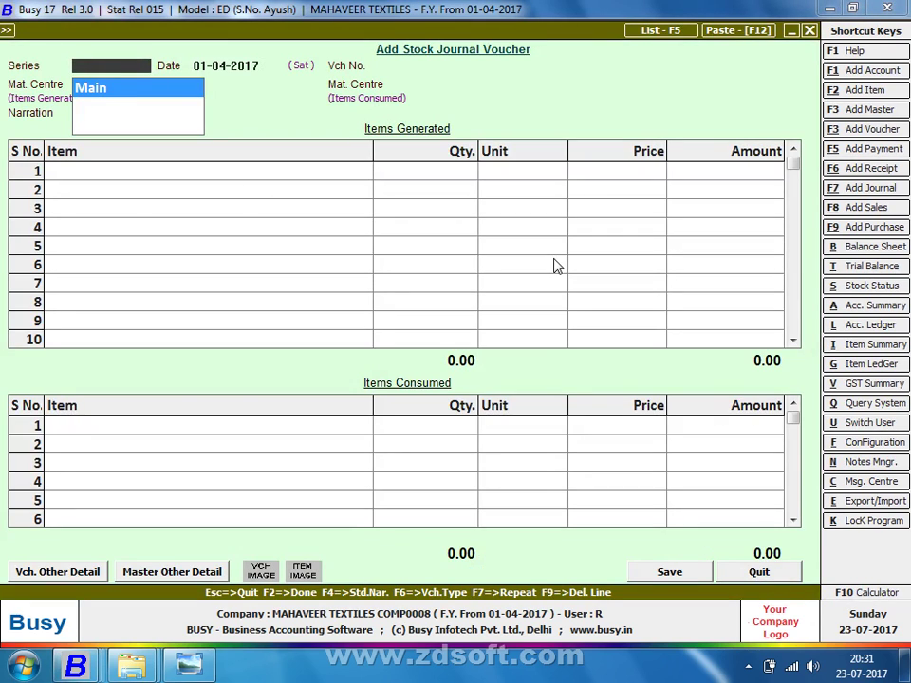
Save a Main-series stock journal dated 10-04-2017 generating 300 of 3*3 ZORE CHART in Main Store
key("Return")
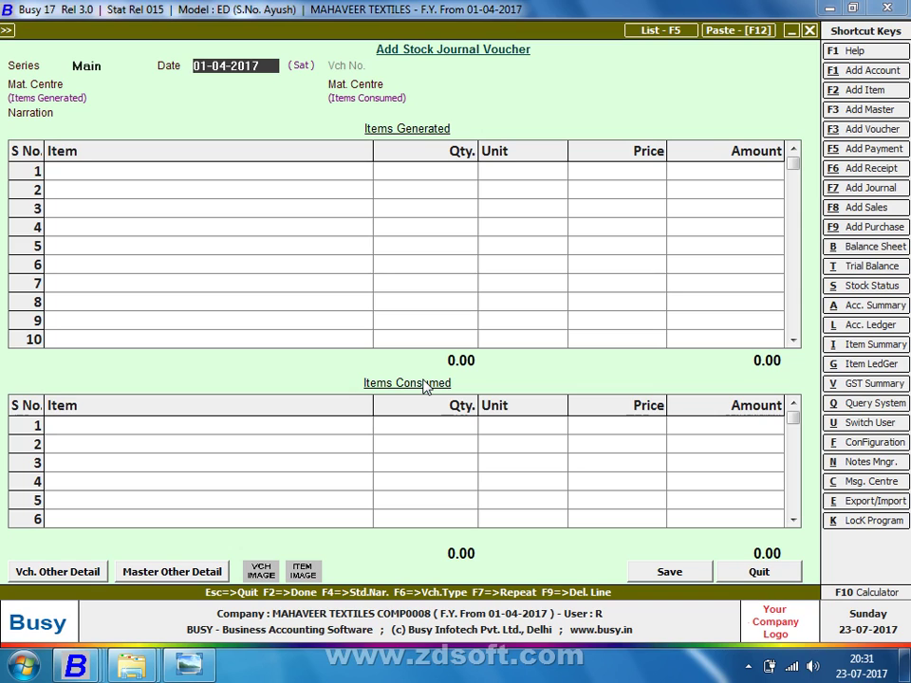
type("10")
key("Return")
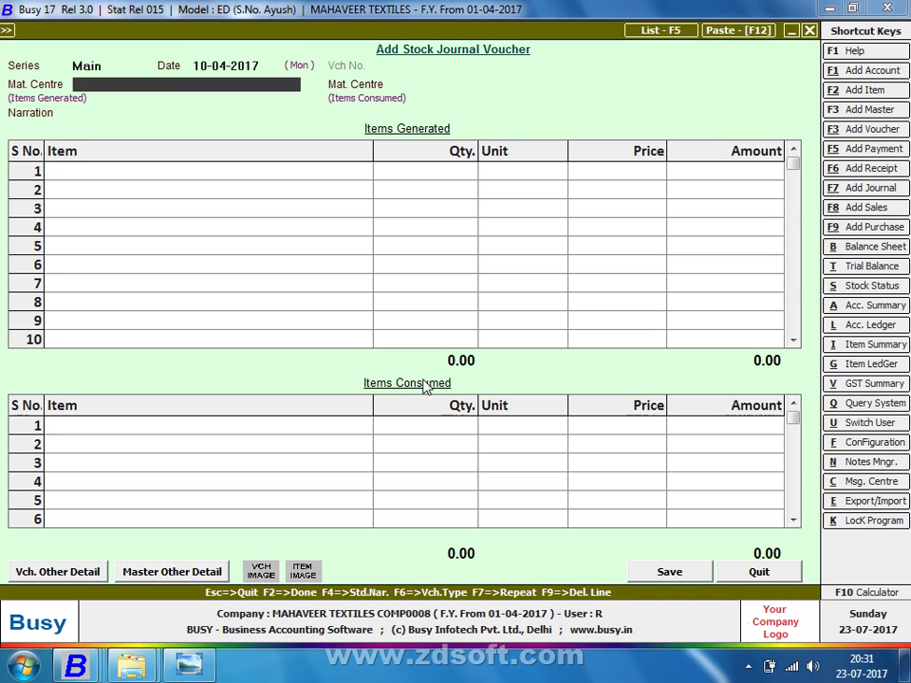
key("Return")
key("Return")
key("Return")
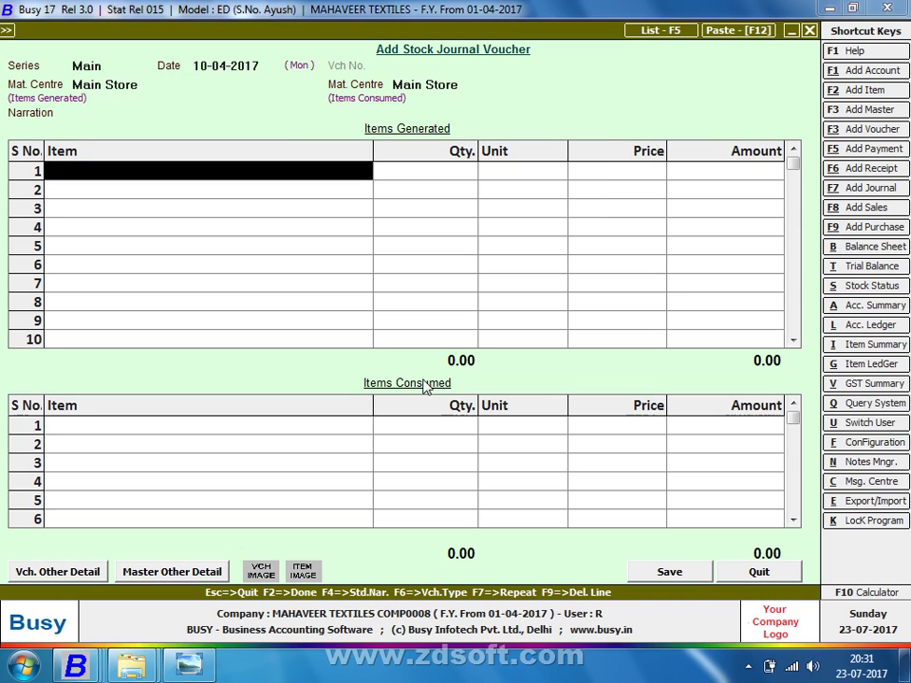
key("Return")
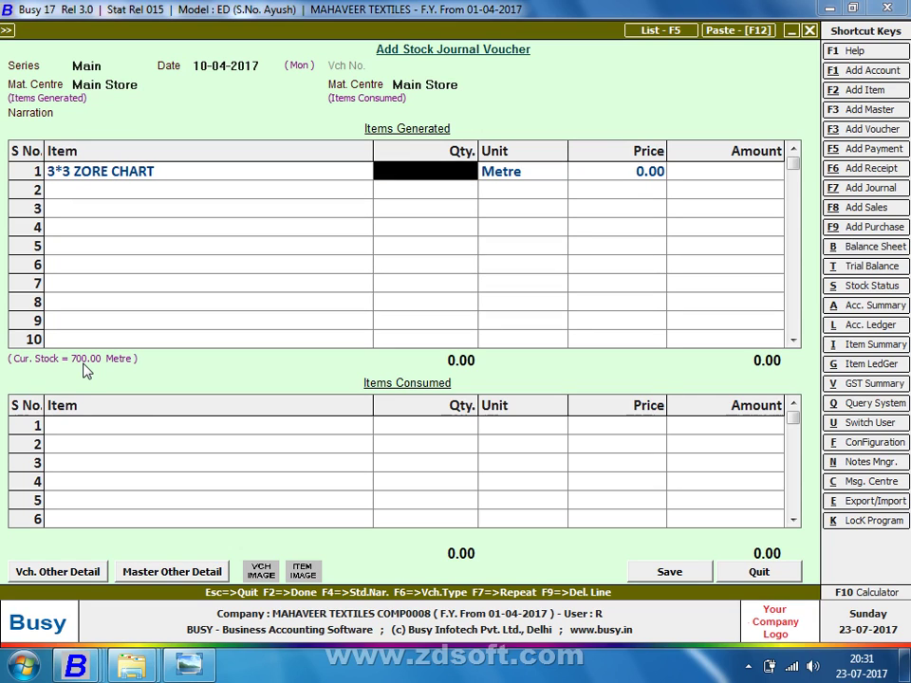
type("300")
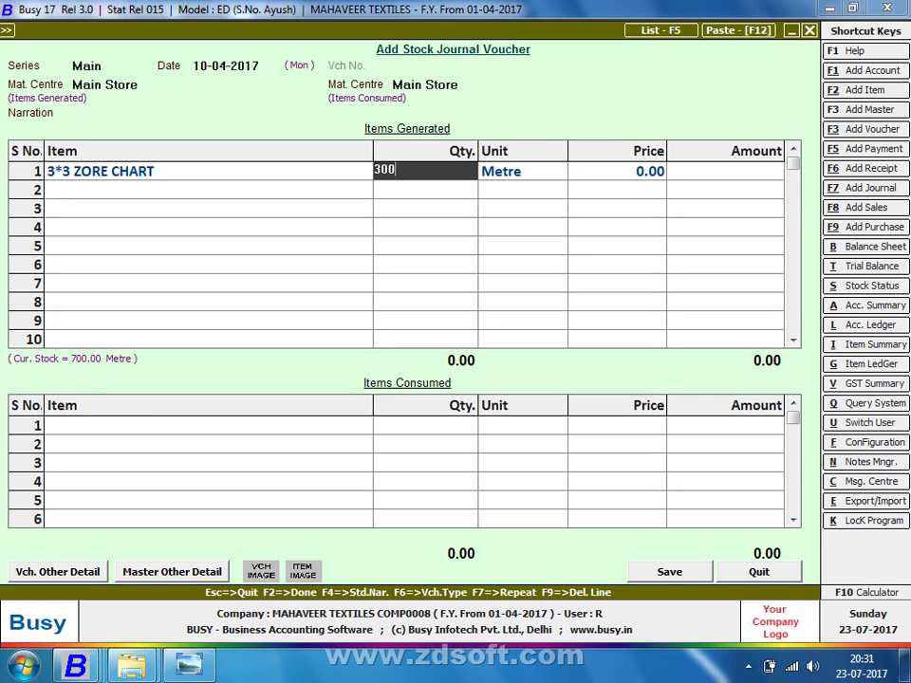
key("Return")
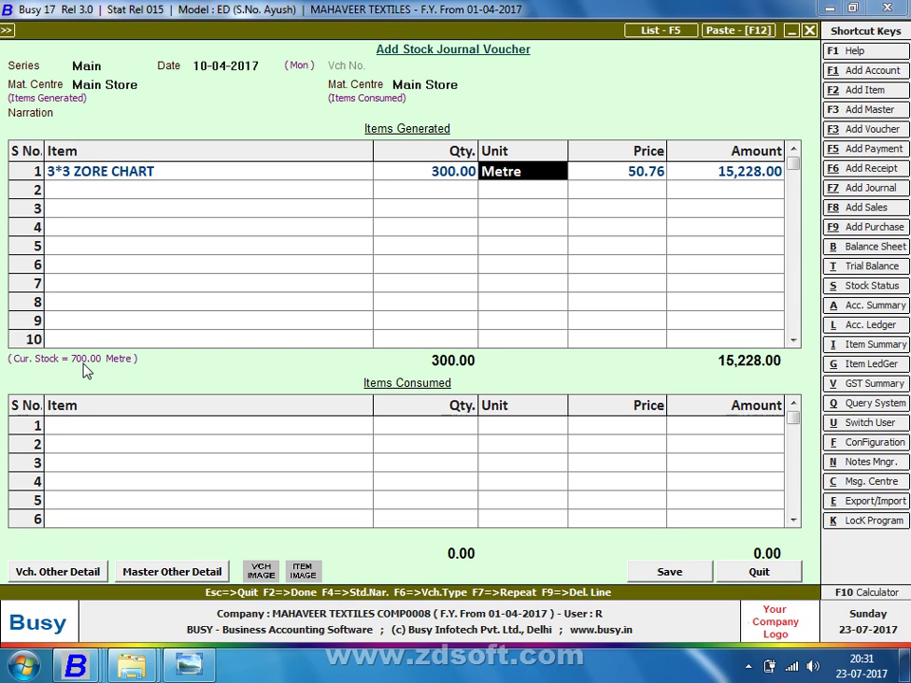
left_click(670, 569)
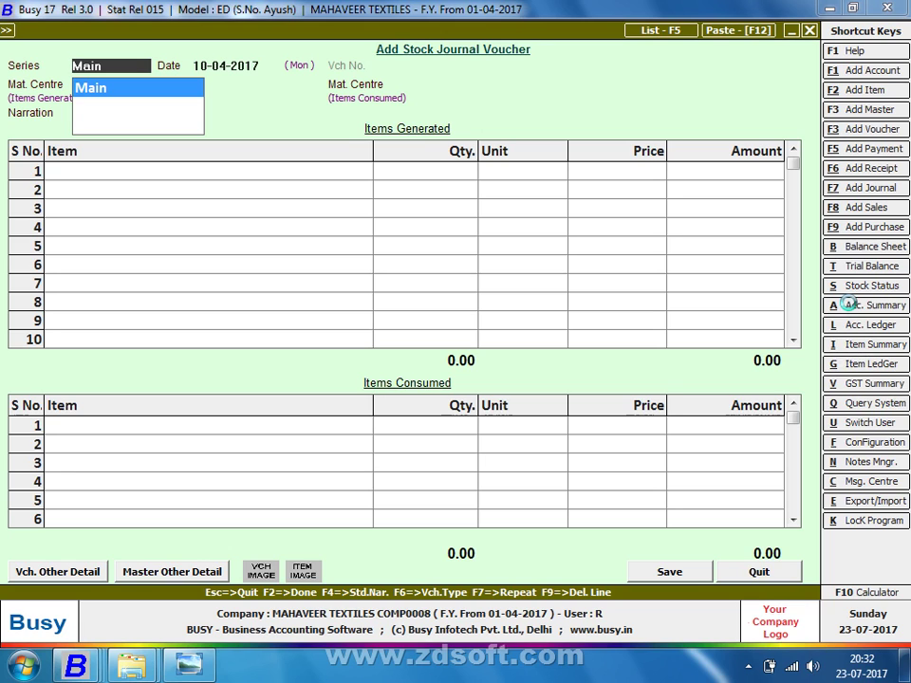
key("ctrl+i")
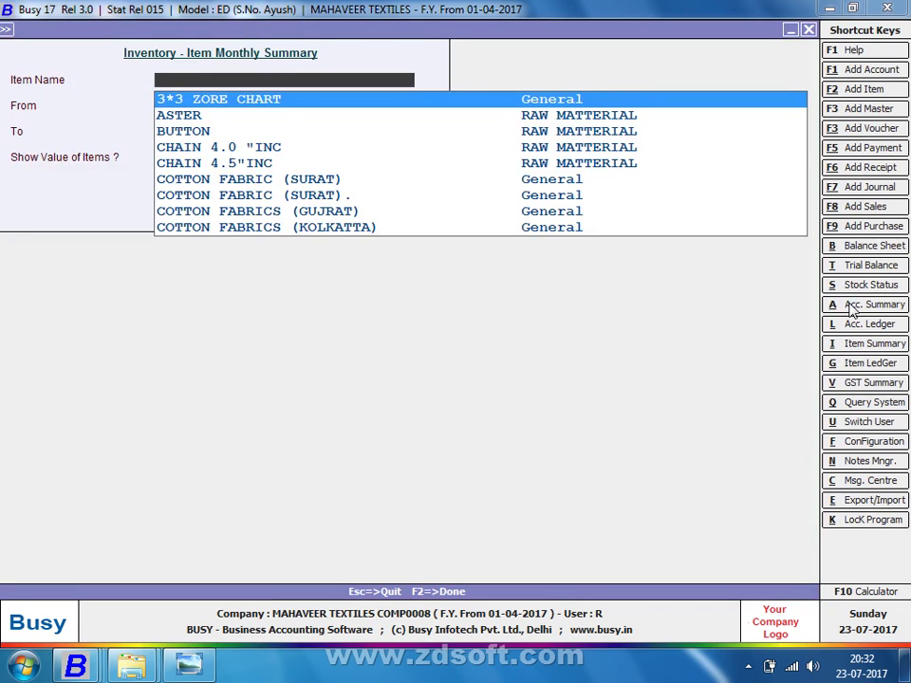
key("Return")
key("Return")
key("Return")
key("Return")
key("Return")
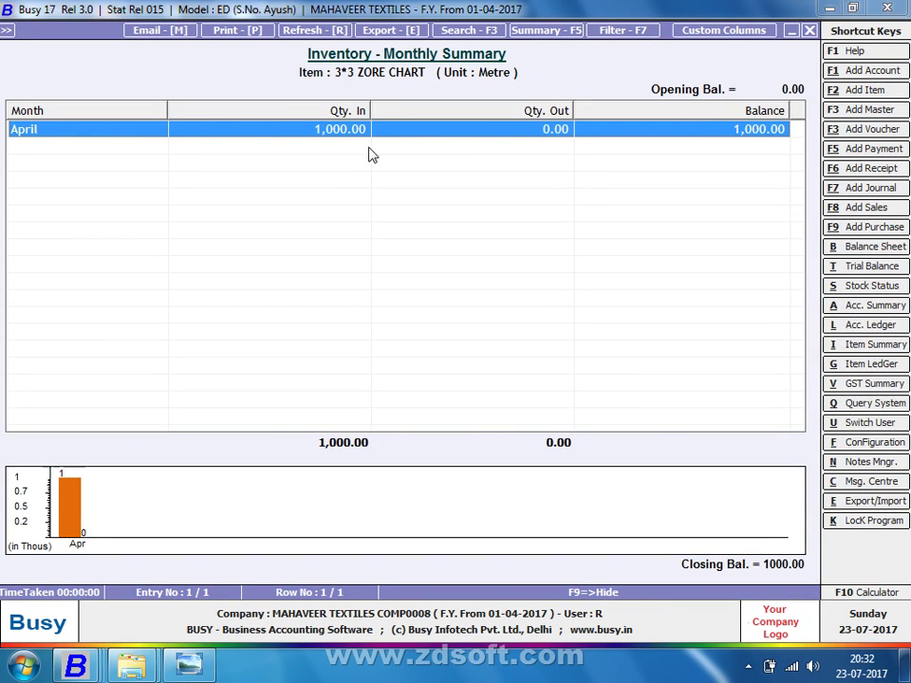
key("Return")
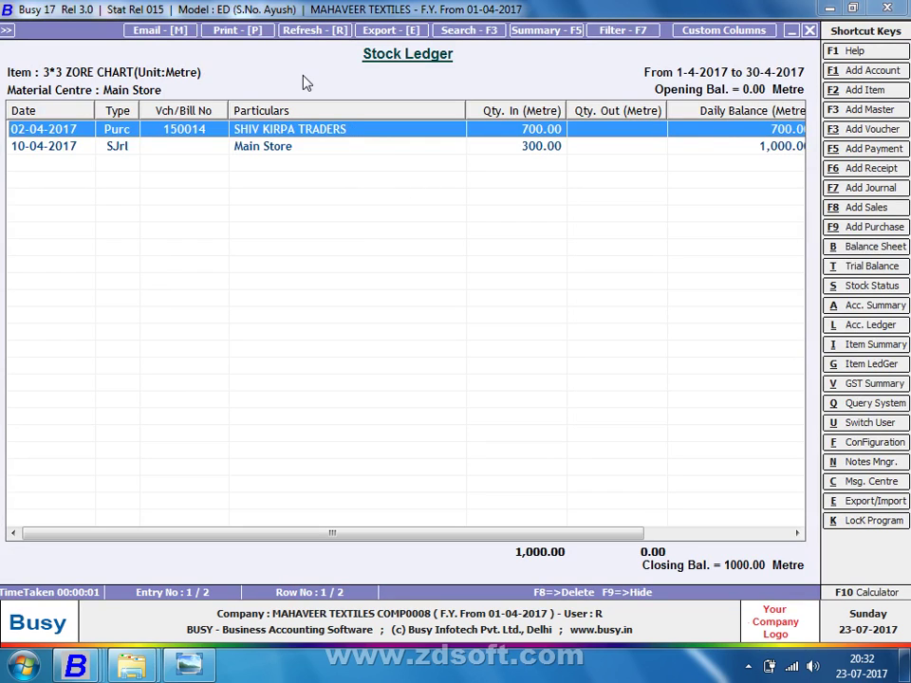
key("Down")
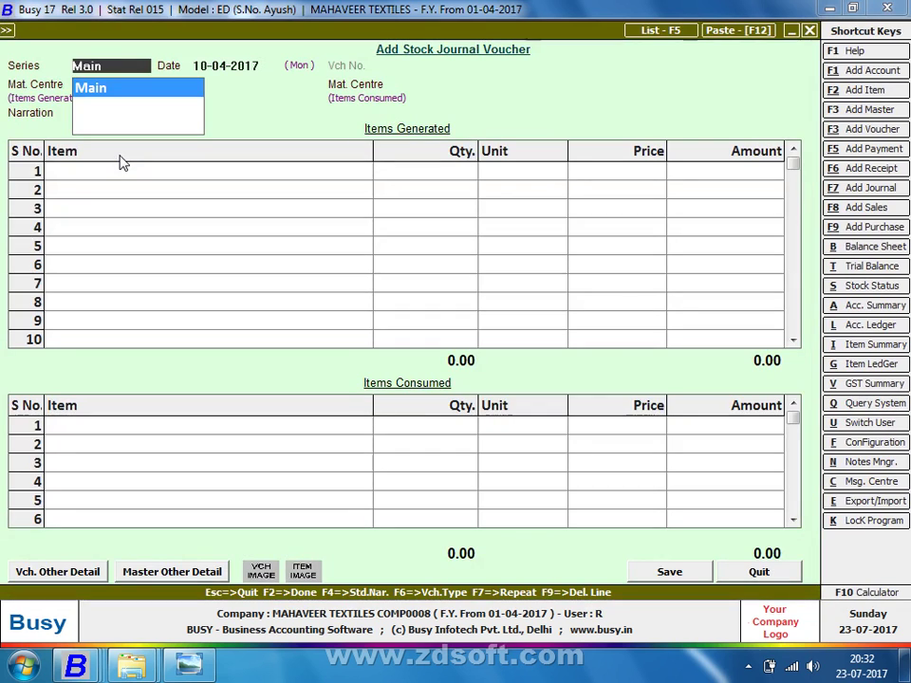
Quit the blank voucher and reopen the 10-04-2017 stock journal to review its 3*3 ZORE CHART line
key("Escape")
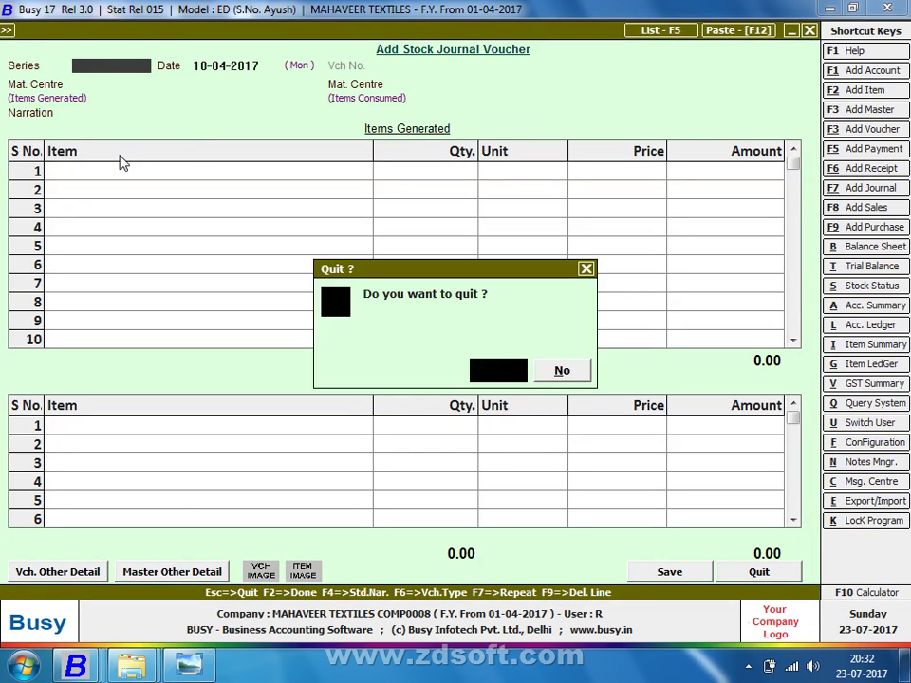
key("Return")
key("Down")
key("Return")
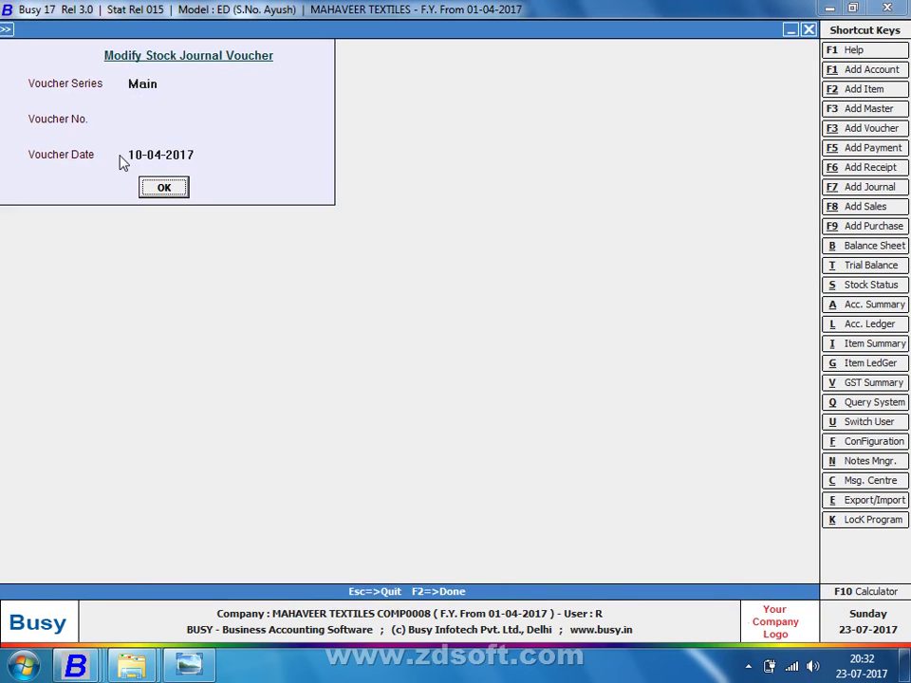
key("Return")
key("Return")
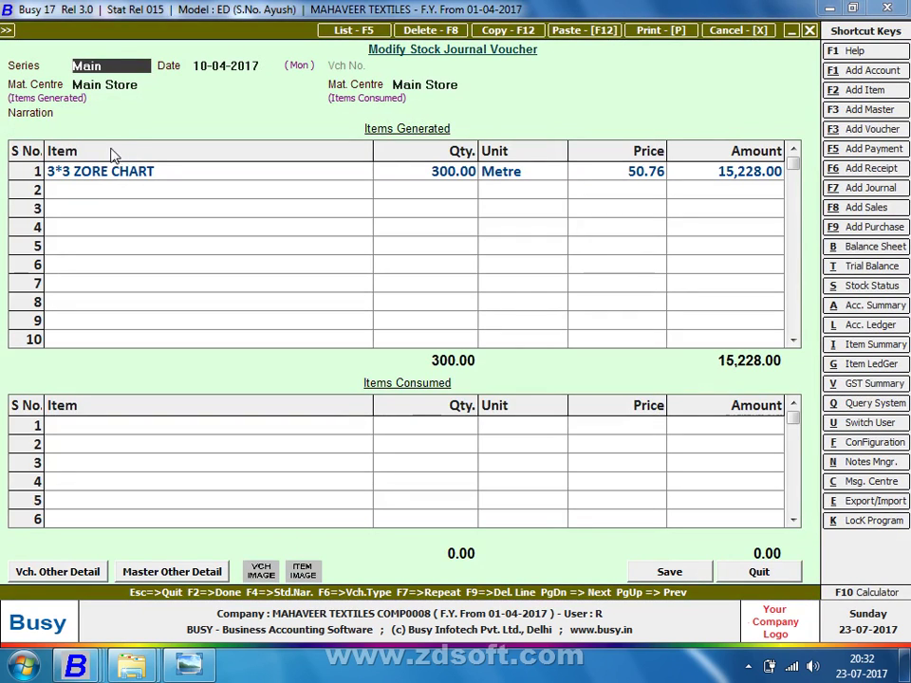
left_click(138, 173)
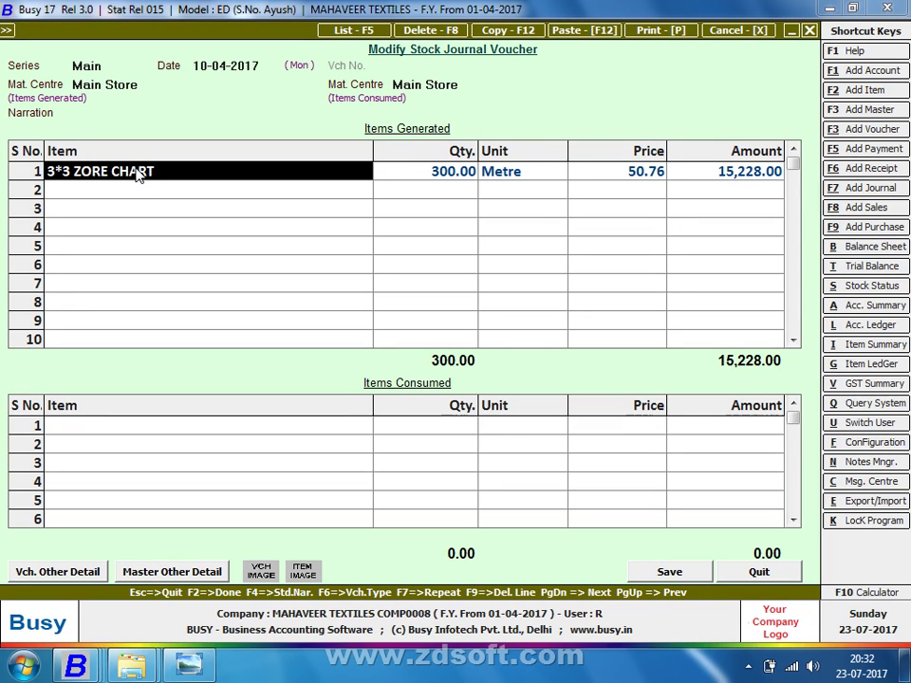
key("alt+f")
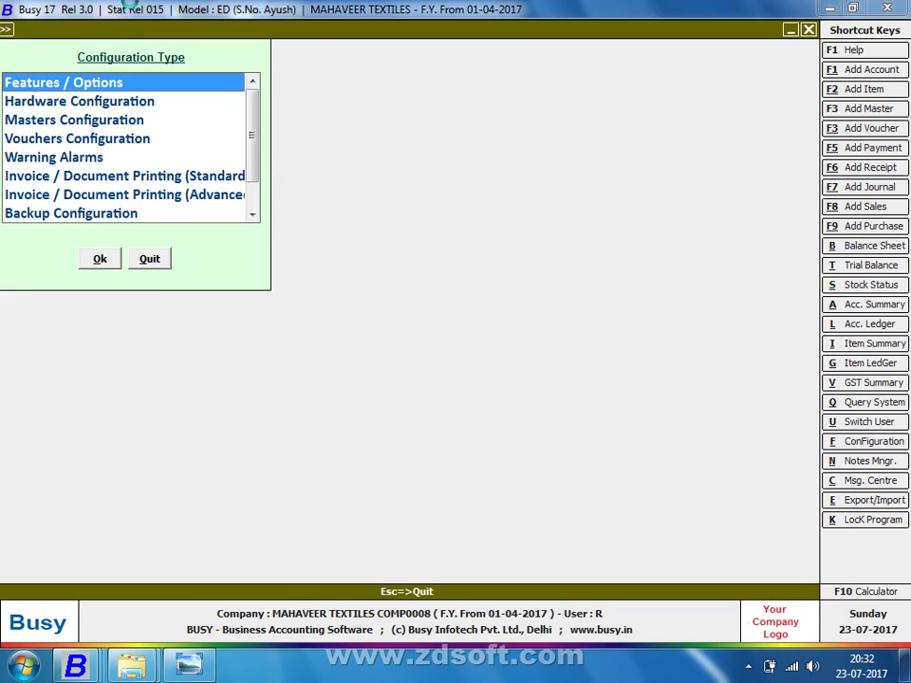
View the Inventory feature options, dismiss the WMI error, and leave without changing anything
key("Return")
key("Down")
key("Down")
key("Down")
key("Down")
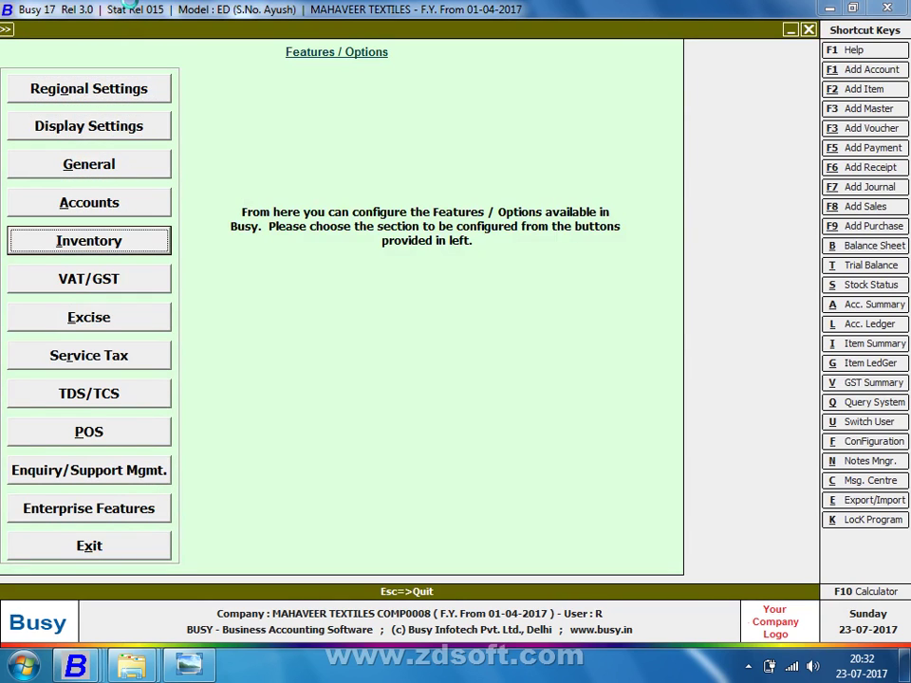
key("Return")
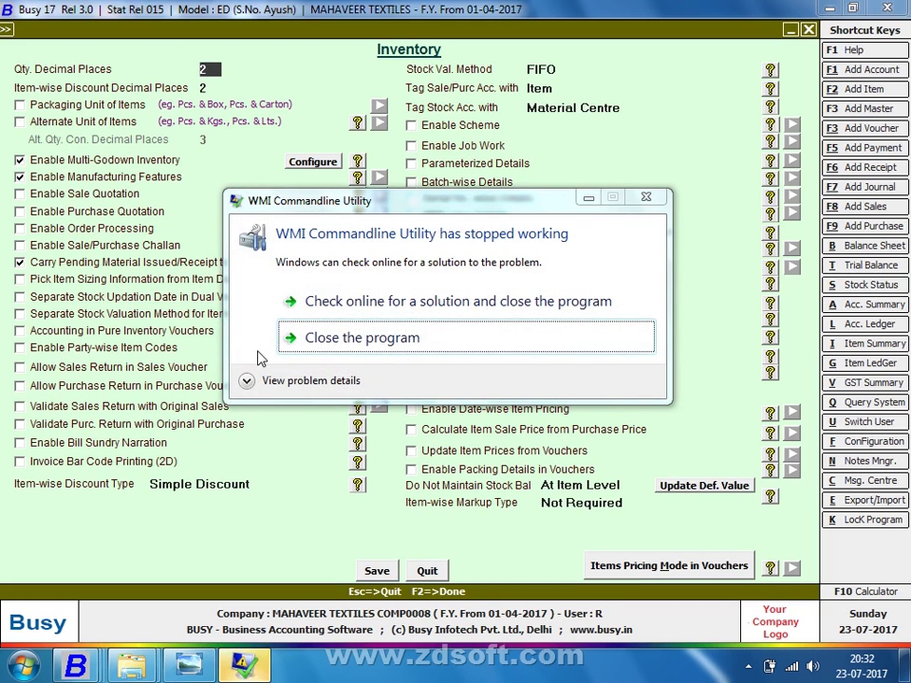
left_click(292, 347)
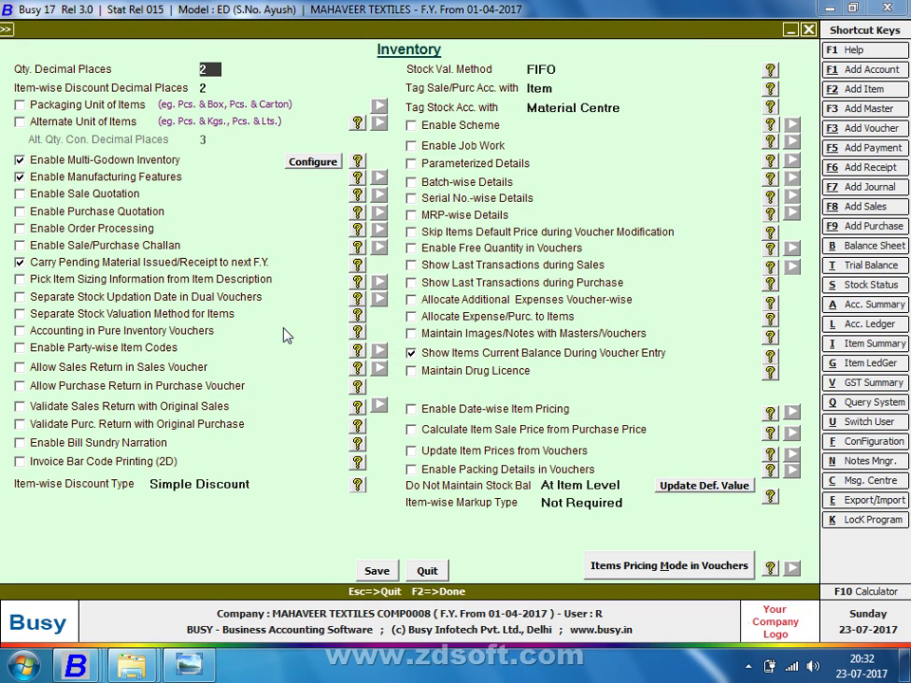
key("Escape")
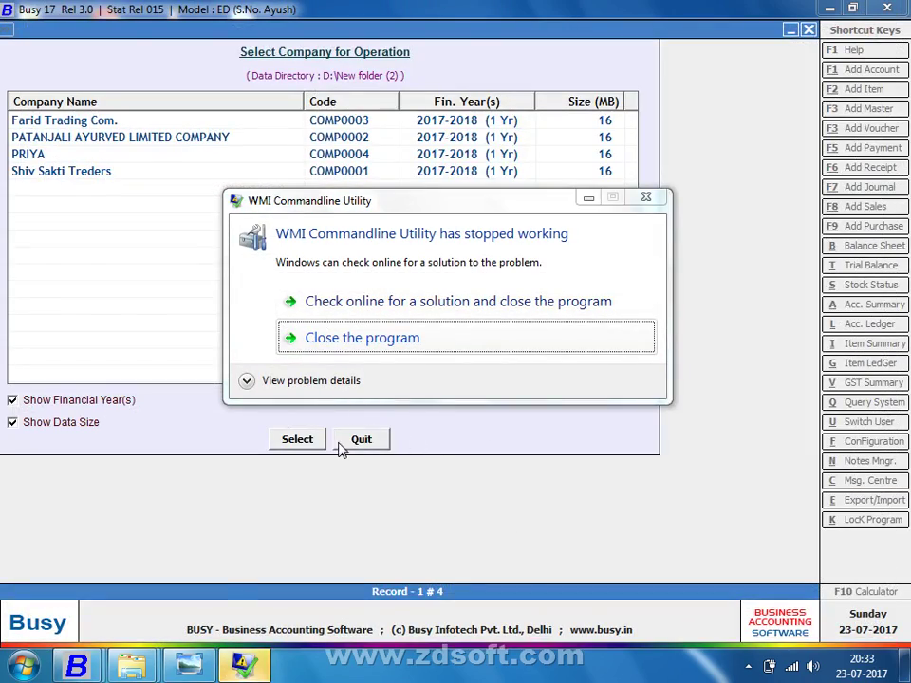
Dismiss the crashed WMI utility error and close the company selection list
left_click(340, 442)
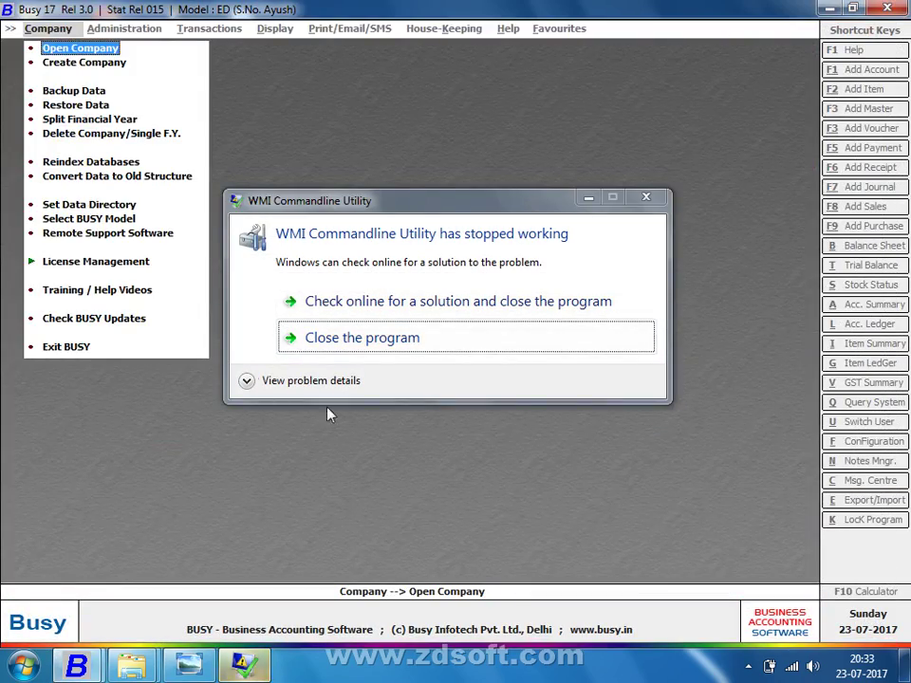
key("Return")
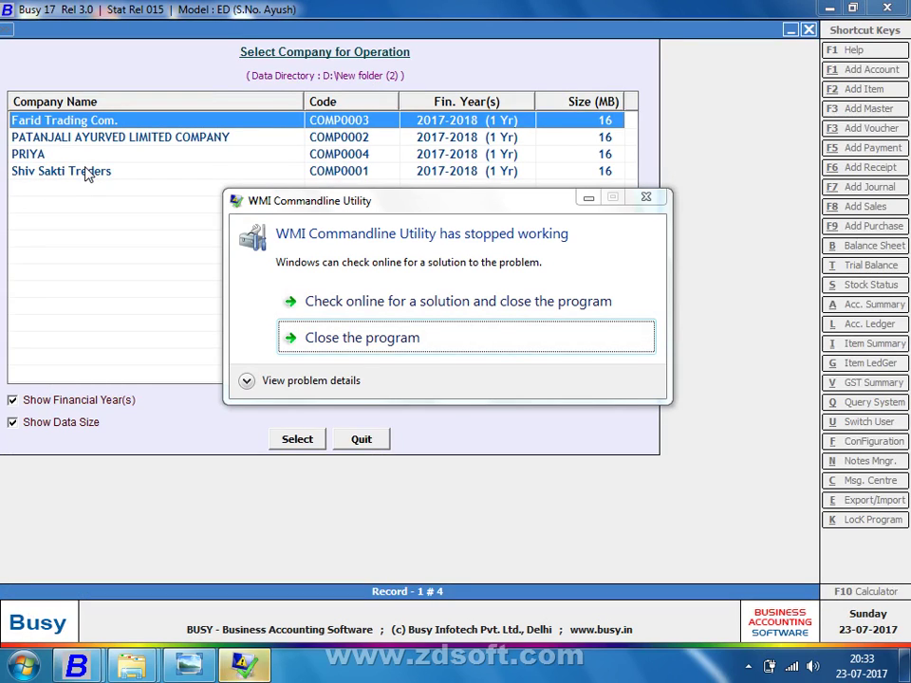
left_click(660, 199)
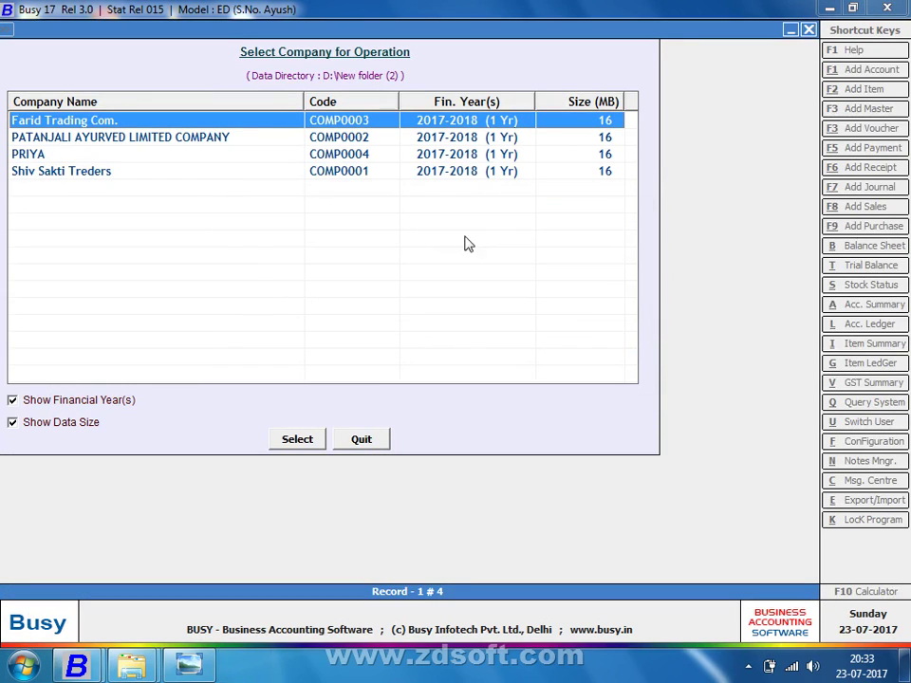
left_click(361, 438)
Switch to the D:\RISHABH data directory and open the MAHAVEER TEXTILES company
left_click(49, 206)
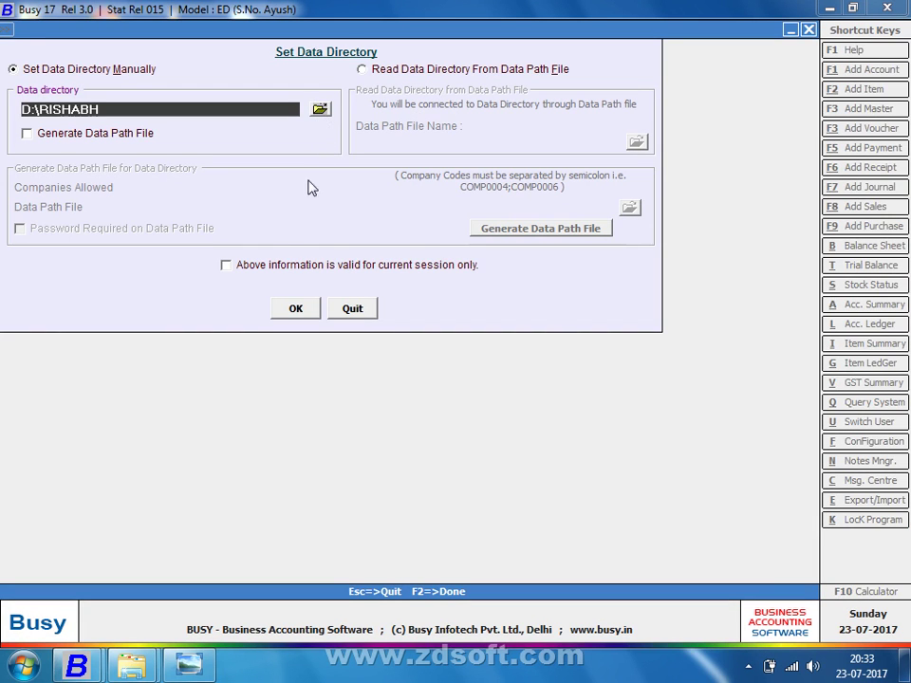
left_click(296, 308)
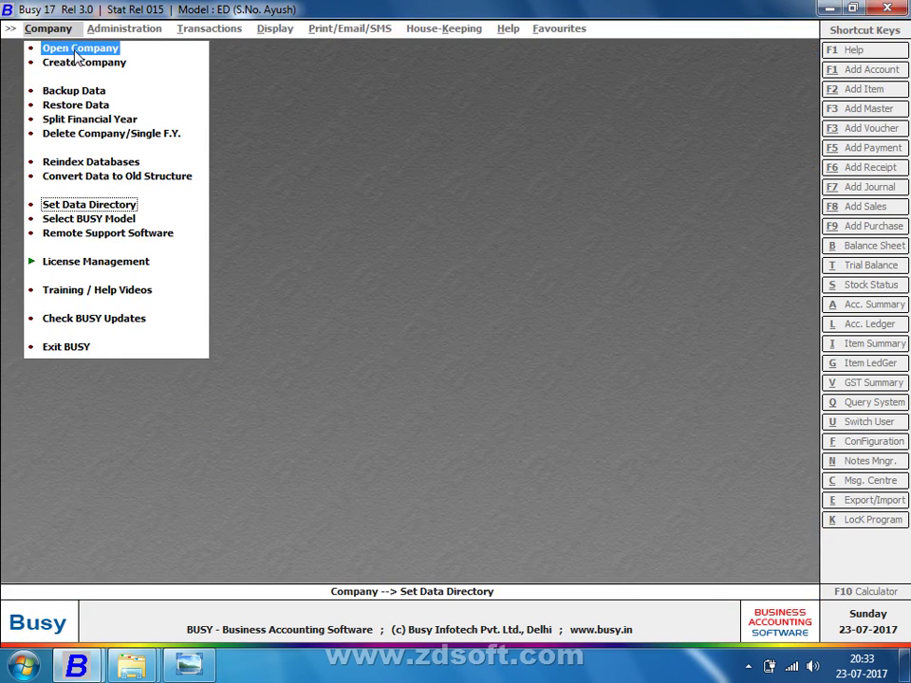
left_click(67, 47)
double_click(98, 204)
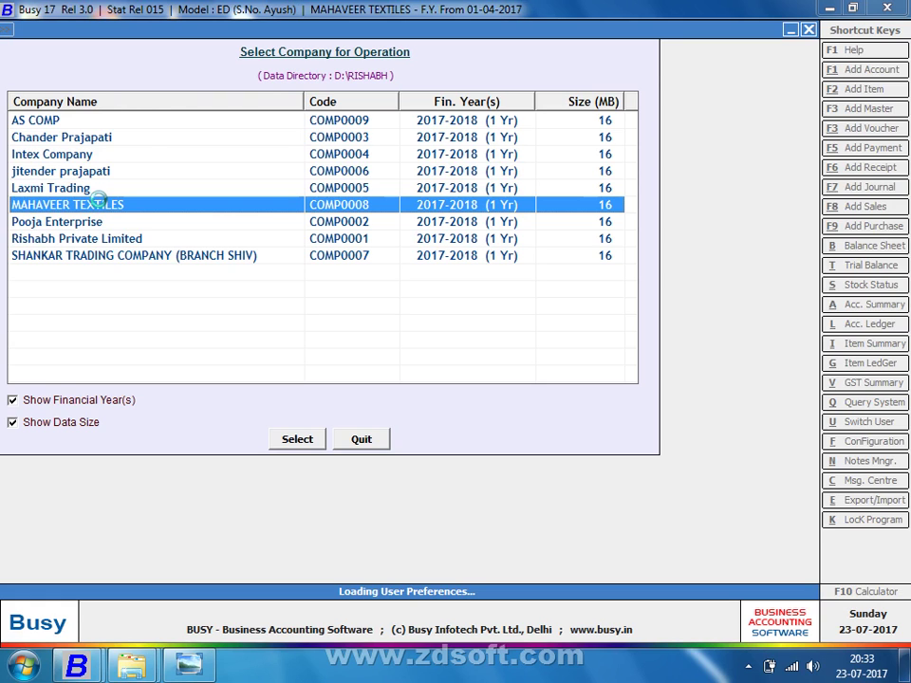
key("Right")
key("Left")
key("Left")
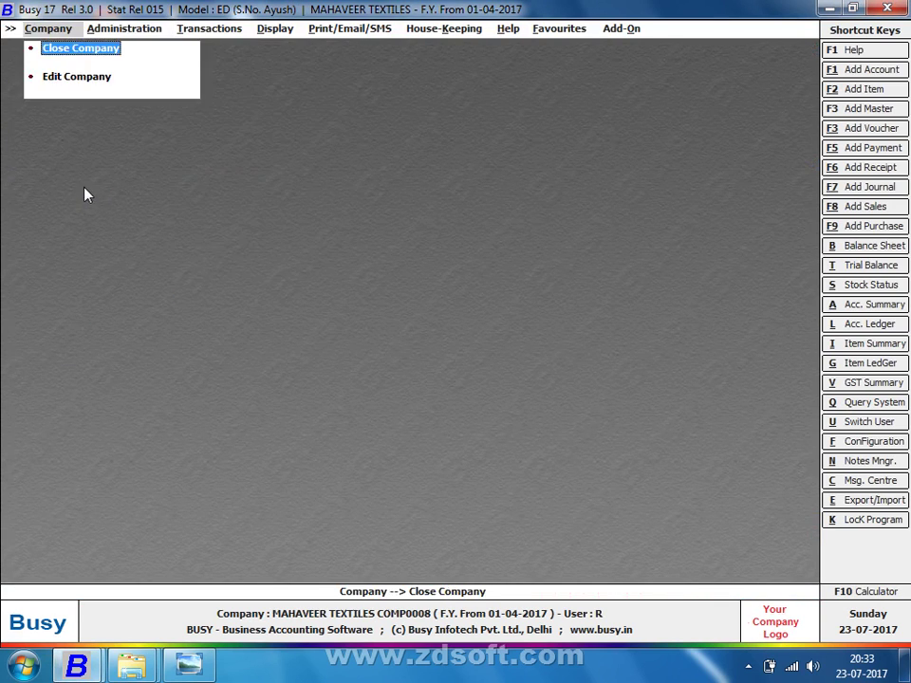
Load the Main-series 10-04-2017 stock journal voucher for modification
key("Right")
key("Right")
key("Down")
key("Down")
key("Down")
key("Down")
key("Down")
key("Down")
key("Down")
key("Down")
key("Down")
key("Down")
key("Down")
key("Down")
key("Down")
key("Down")
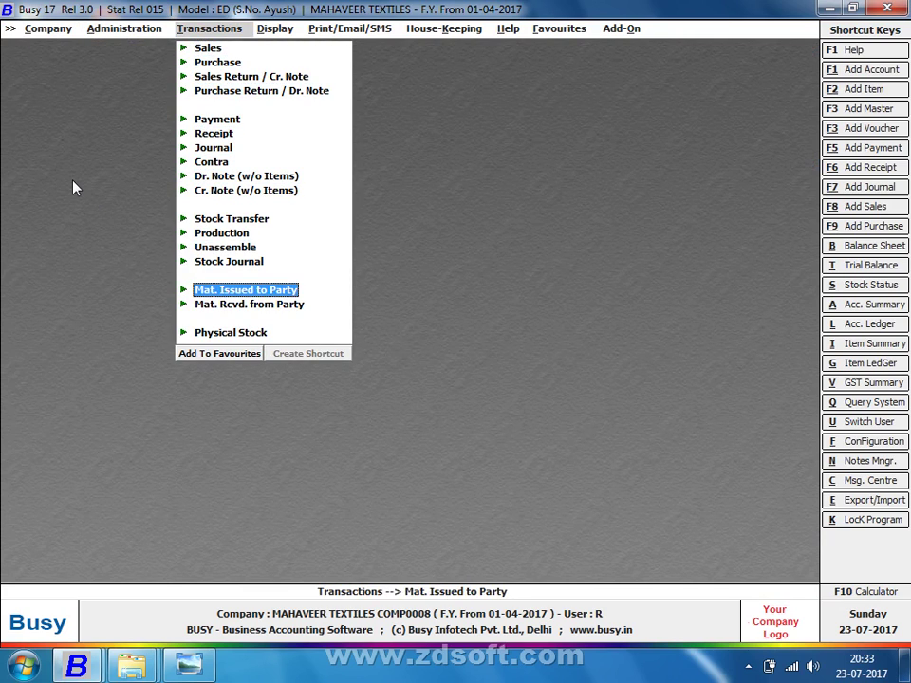
key("Down")
key("Up")
key("Up")
key("Return")
key("Down")
key("Return")
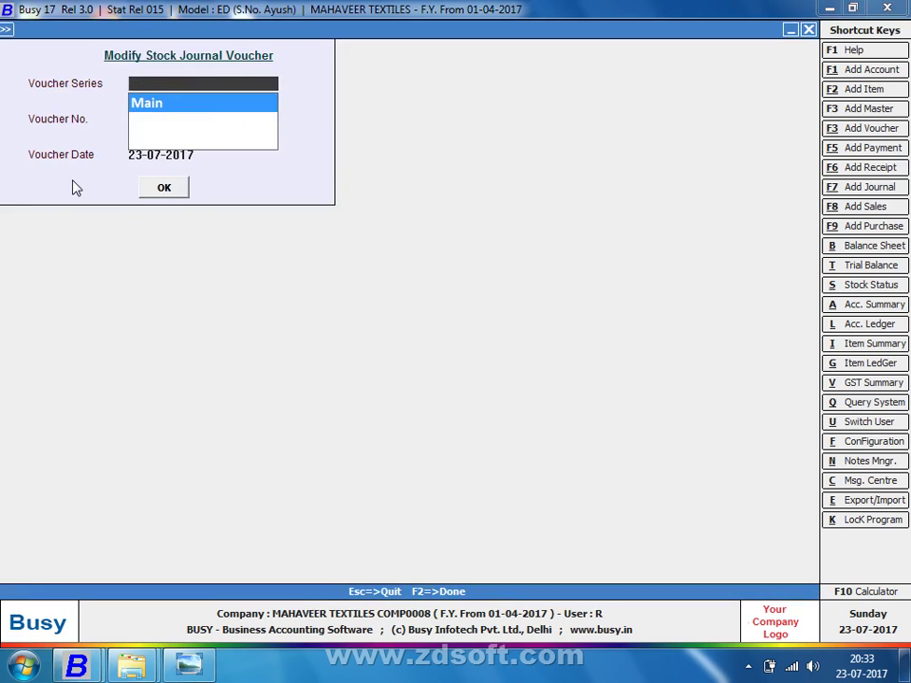
key("Return")
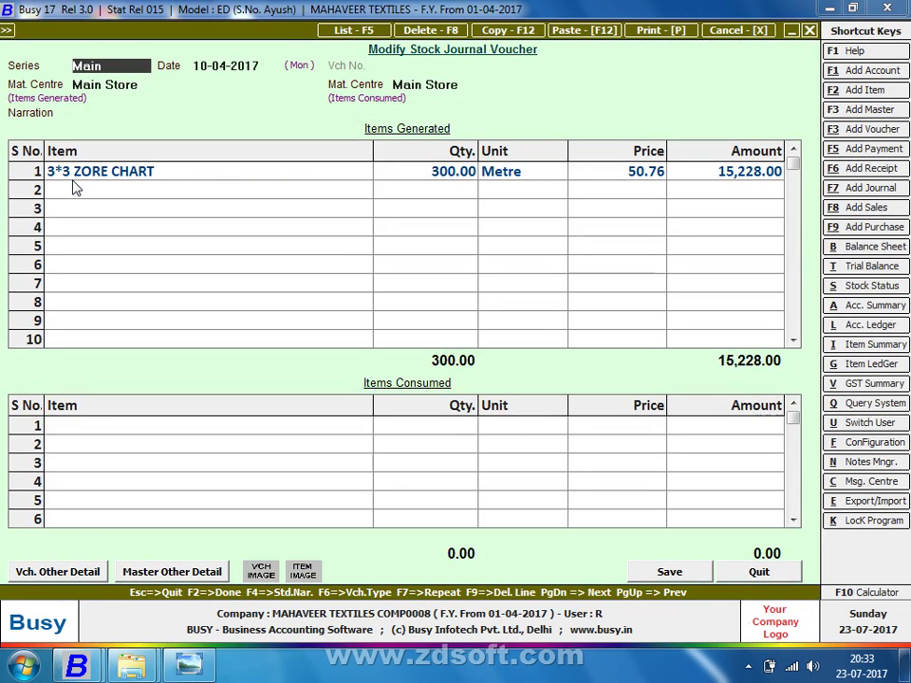
key("Return")
key("Return")
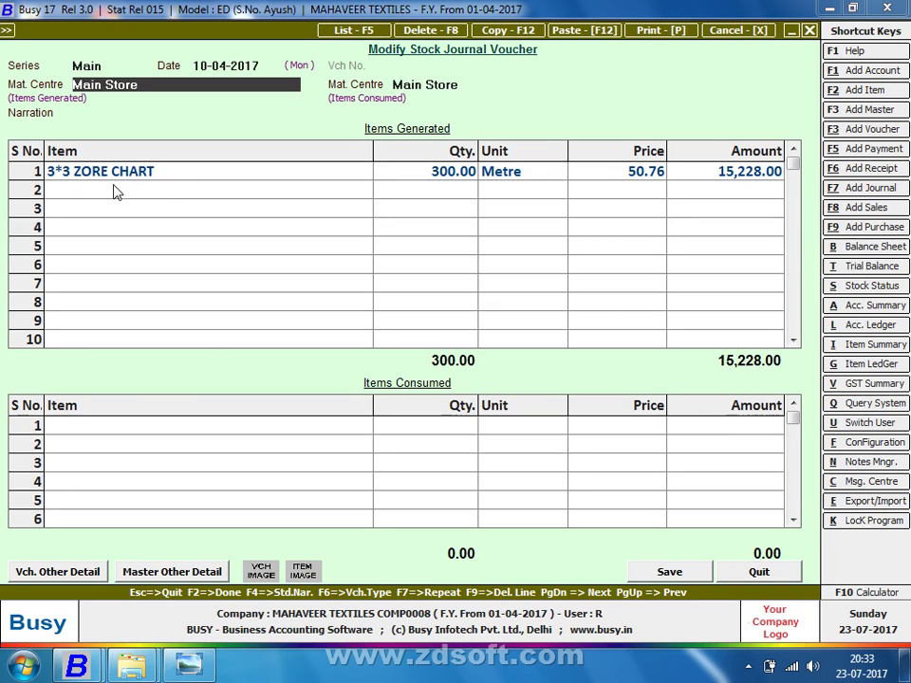
Review the 3*3 ZORE CHART lines, keep the voucher unchanged and save it, then add a new stock journal
left_click(142, 426)
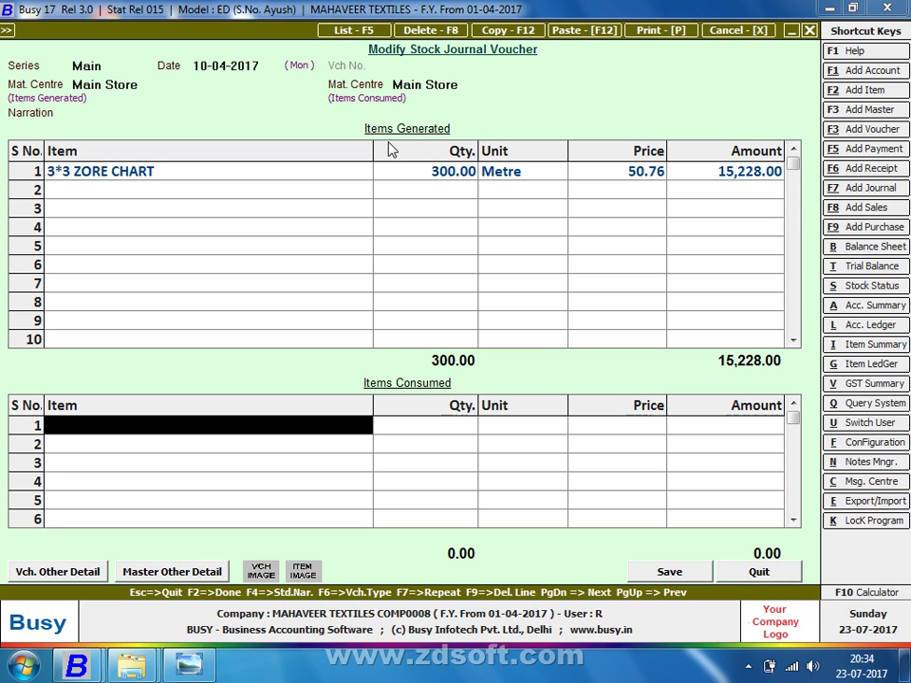
left_click(342, 163)
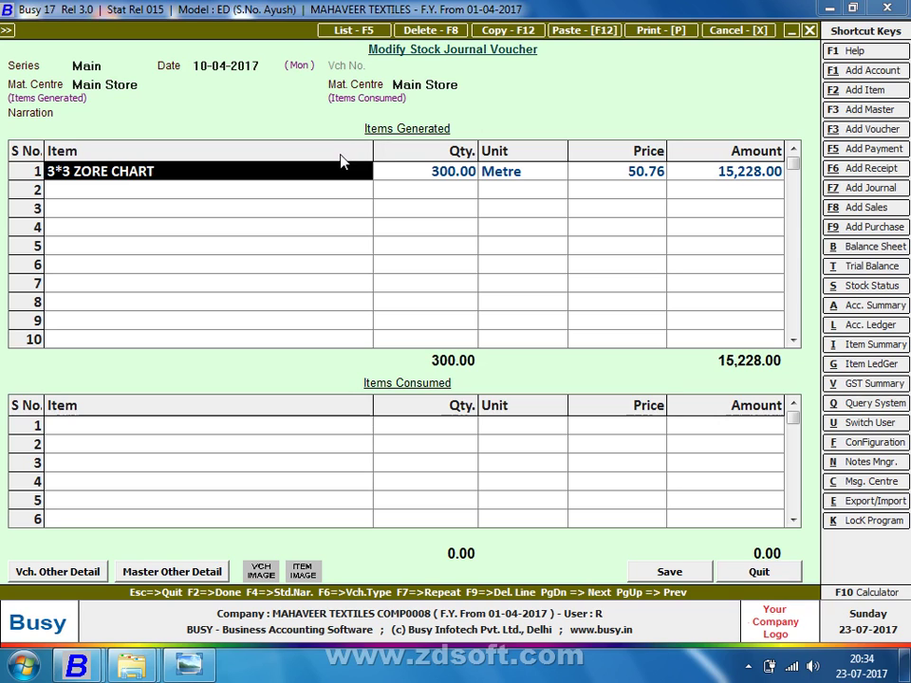
key("F9")
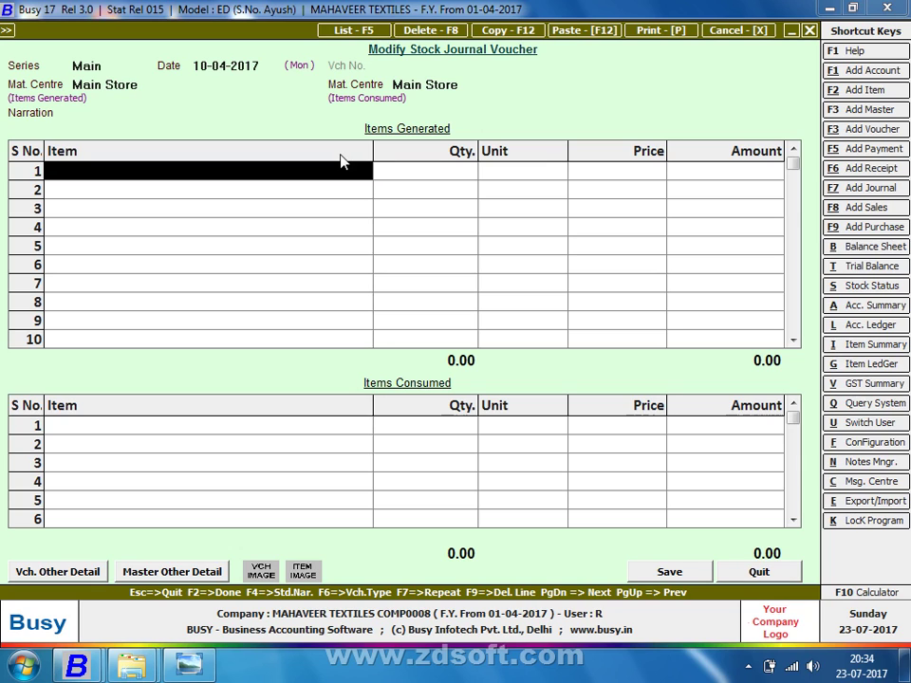
key("Escape")
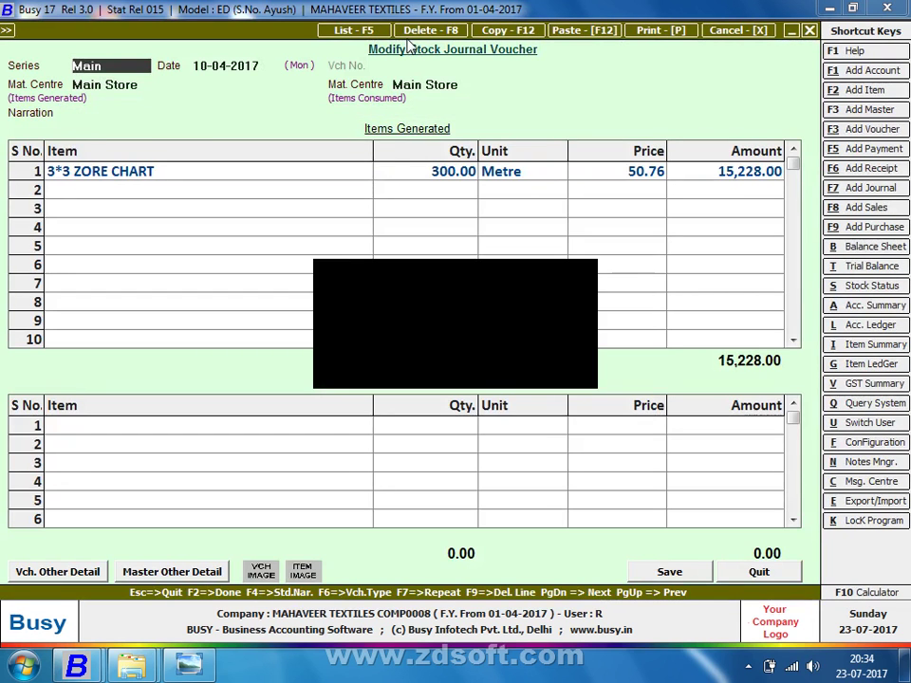
key("F2")
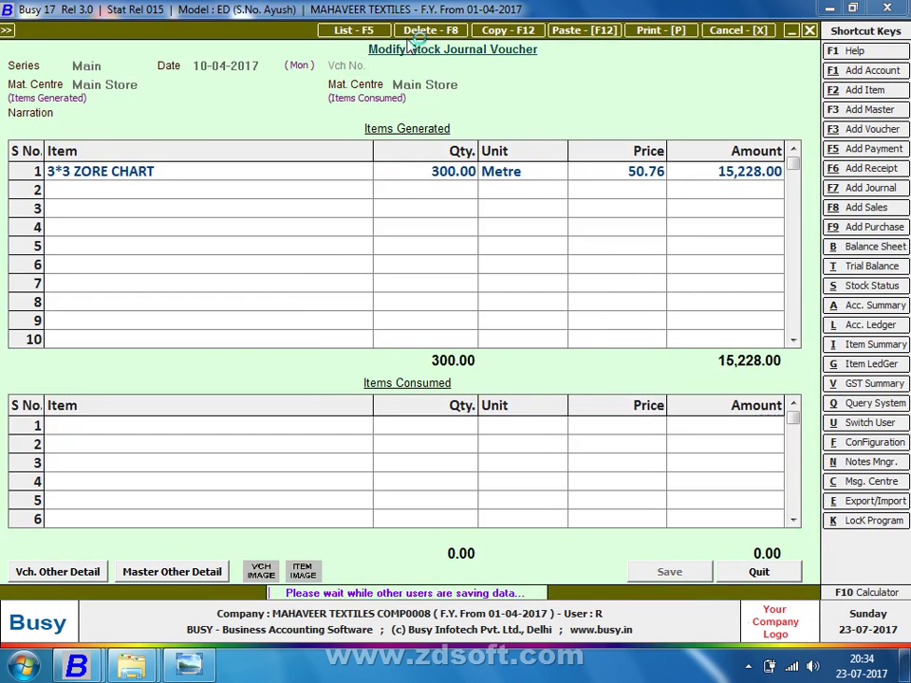
key("Escape")
key("Escape")
key("Return")
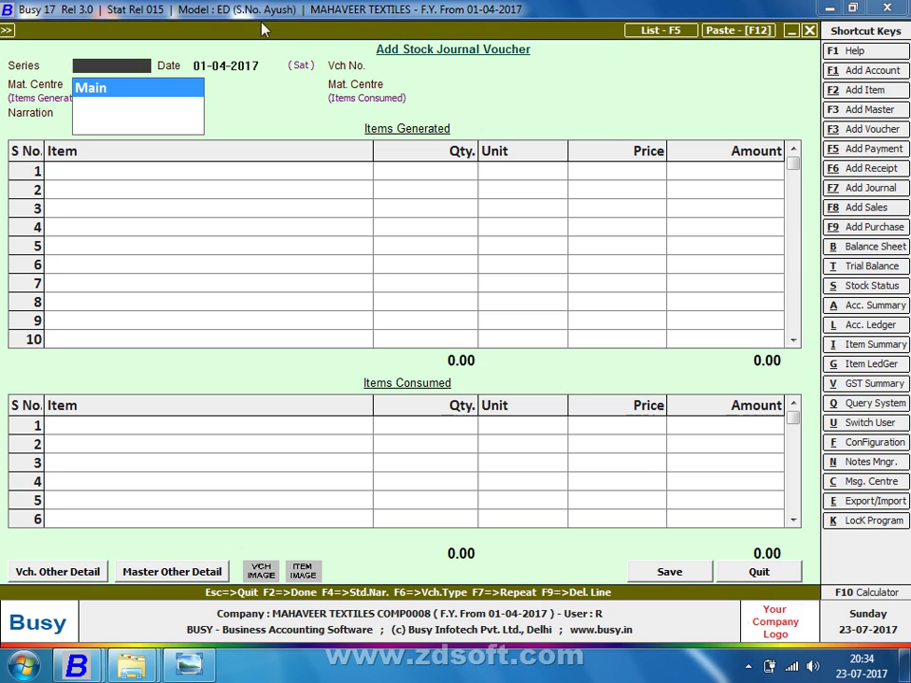
Dismiss the WMI error messages and close the empty new stock journal voucher
left_click(229, 442)
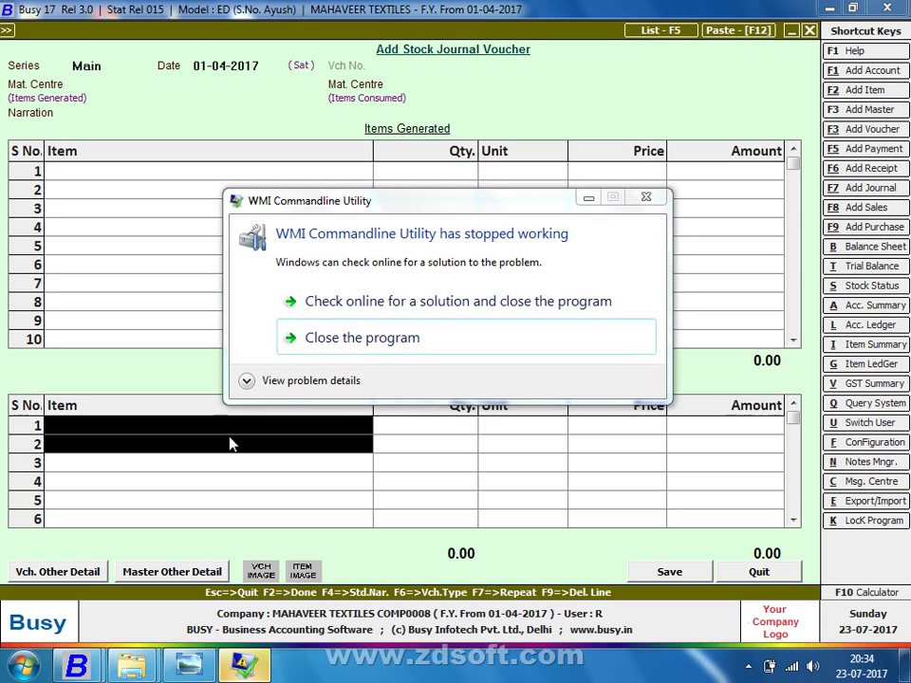
left_click(309, 351)
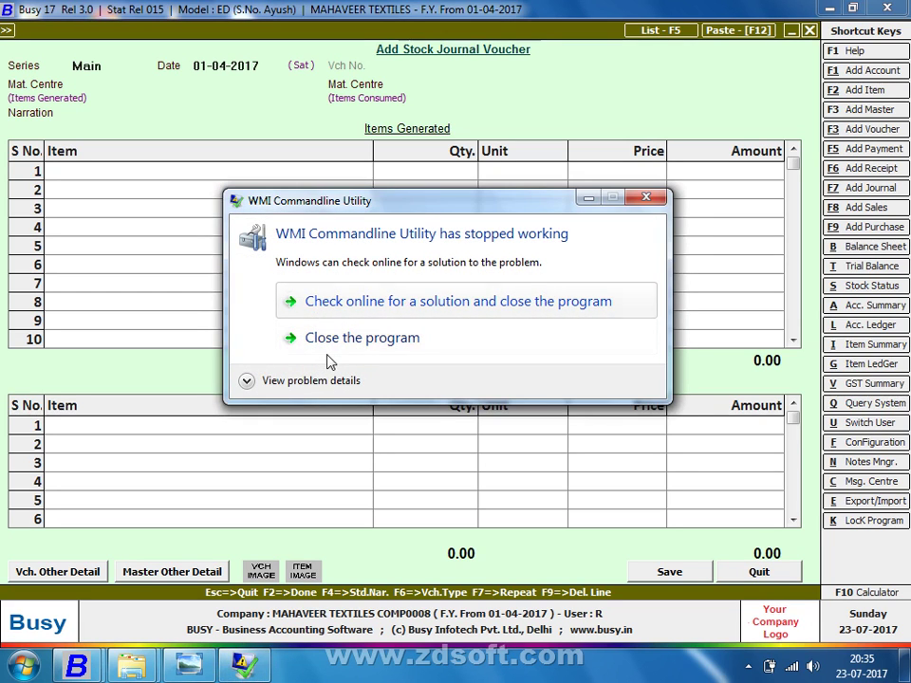
left_click(344, 341)
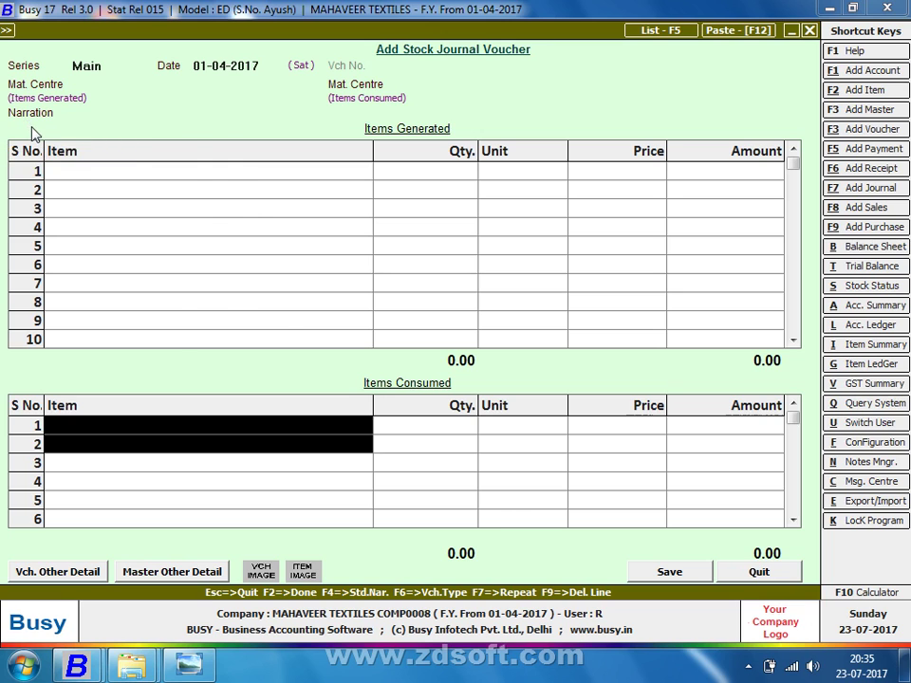
key("Escape")
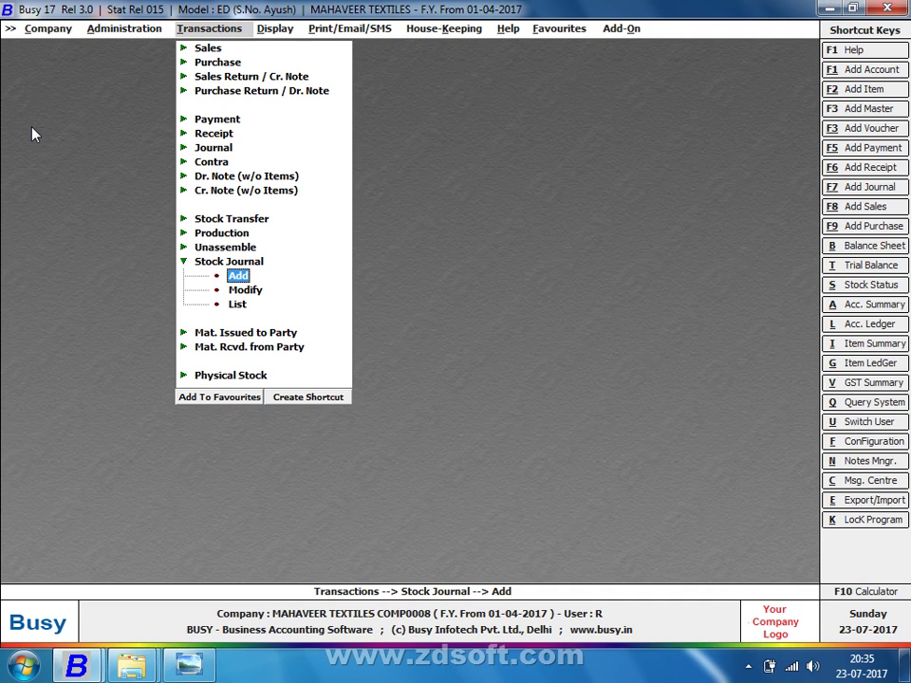
key("Return")
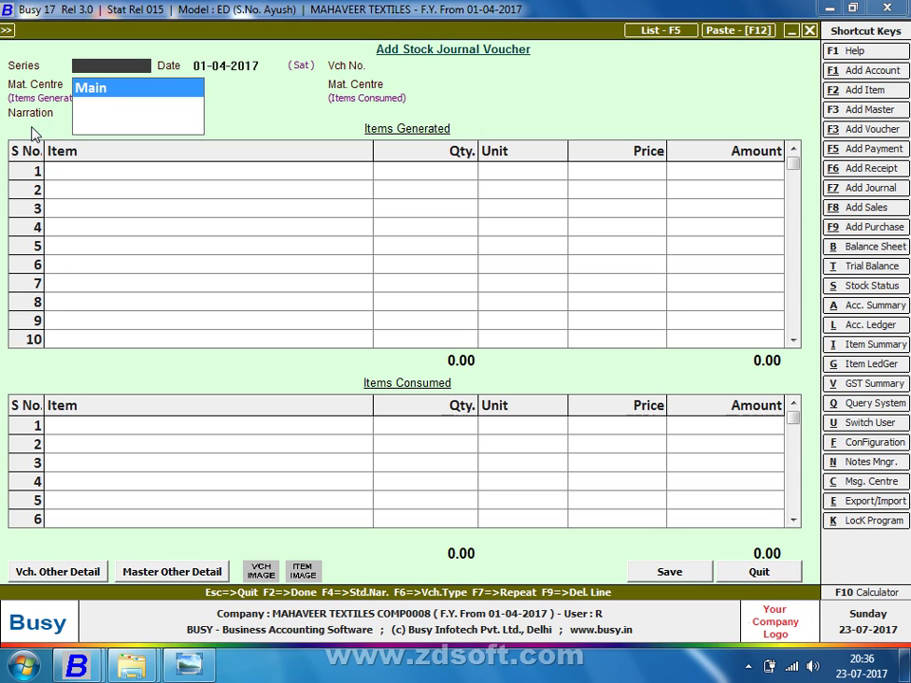
key("Escape")
key("Escape")
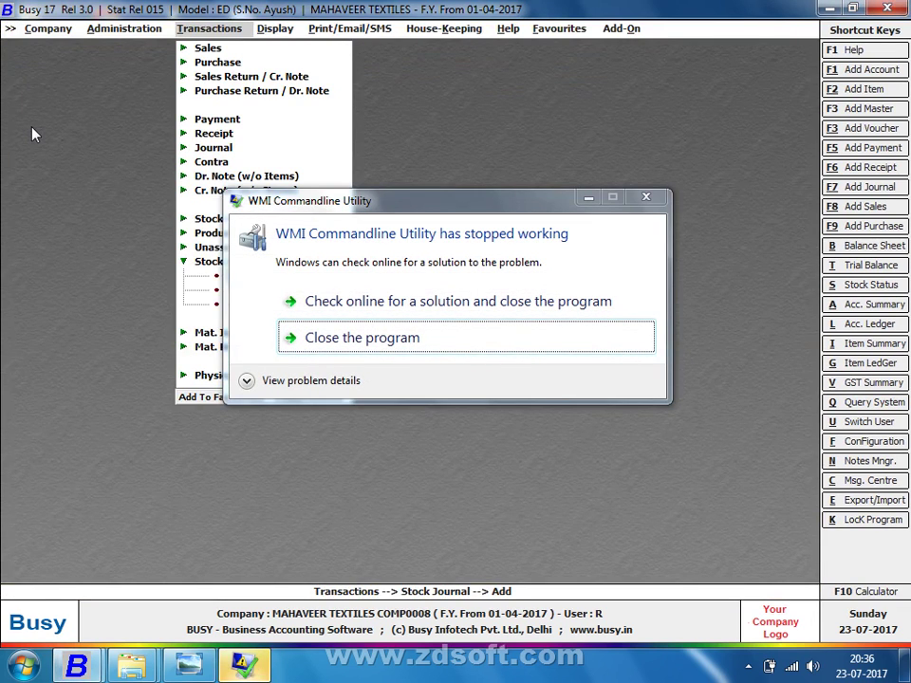
key("Escape")
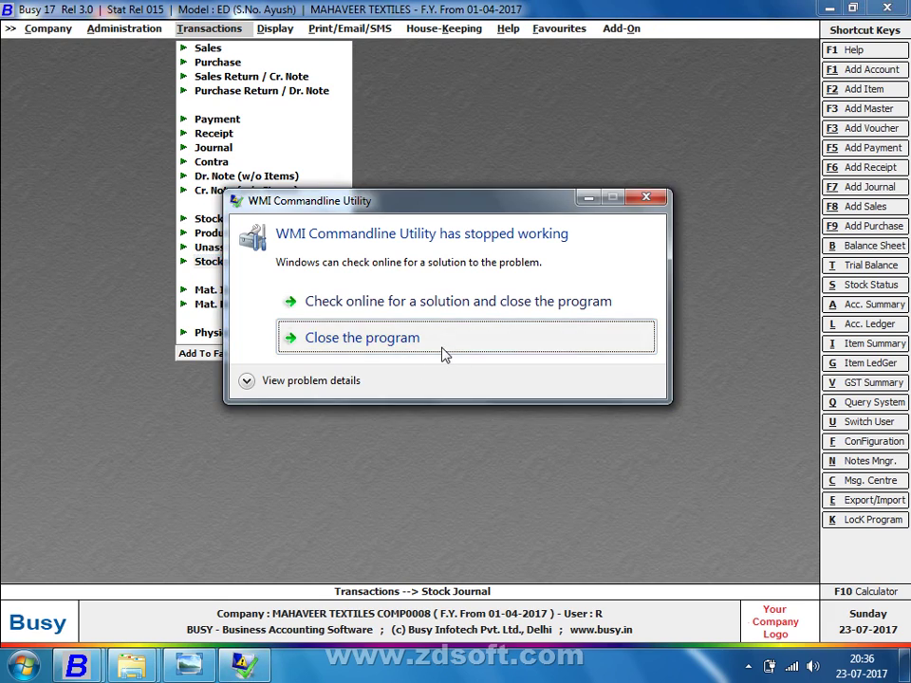
left_click(443, 354)
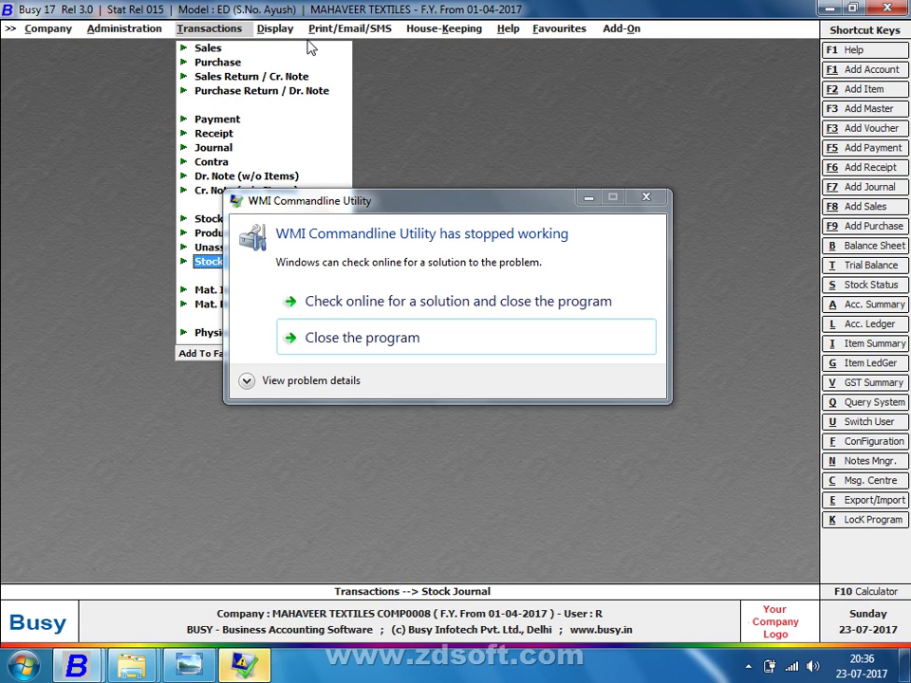
left_click(586, 198)
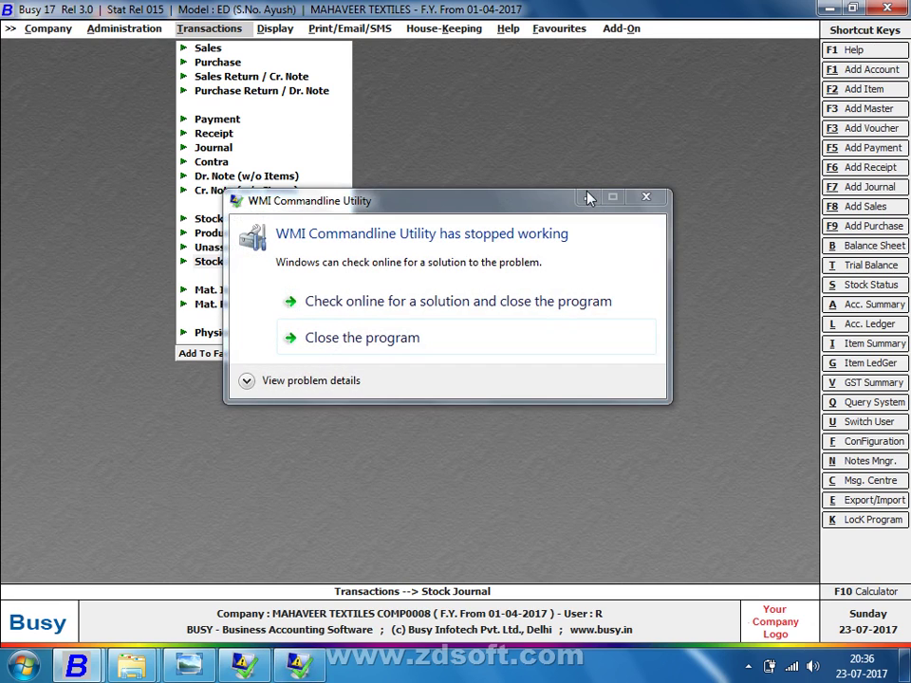
left_click(588, 197)
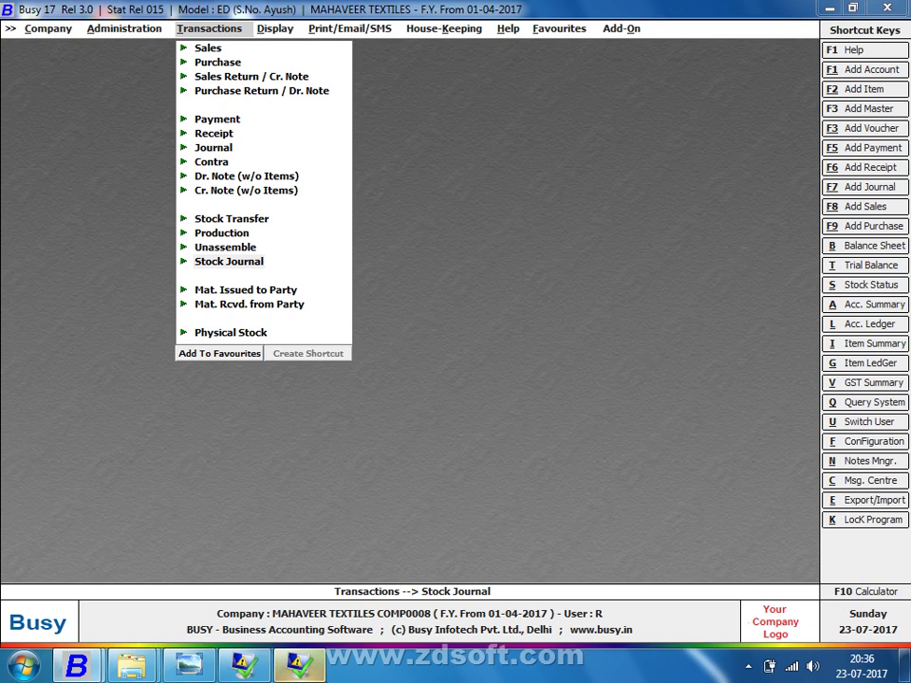
Close every WMI Commandline Utility error window via the taskbar and the dialog buttons
right_click(300, 664)
left_click(351, 618)
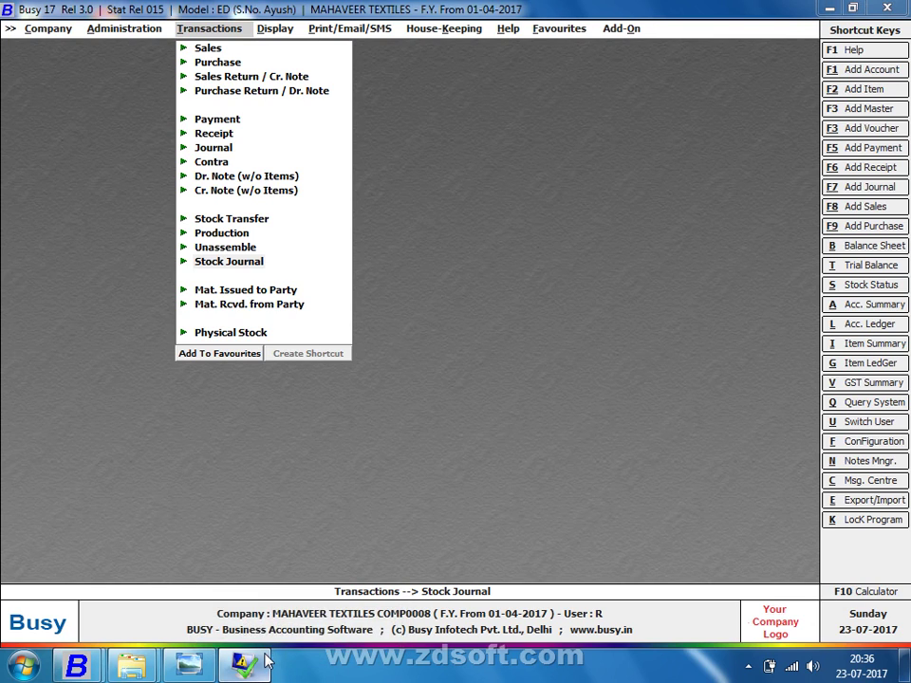
right_click(265, 661)
left_click(270, 622)
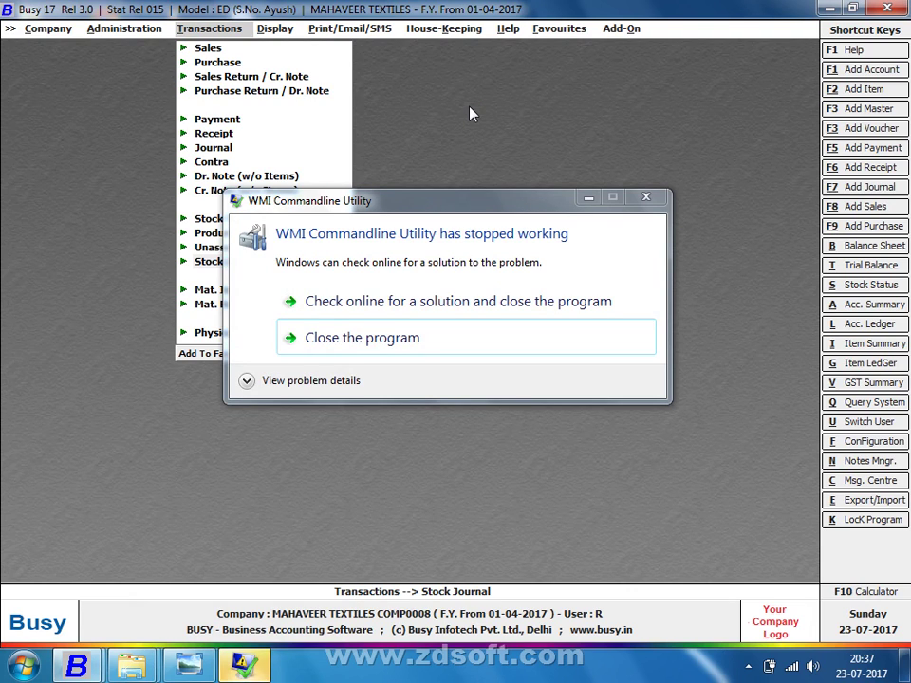
left_click(584, 198)
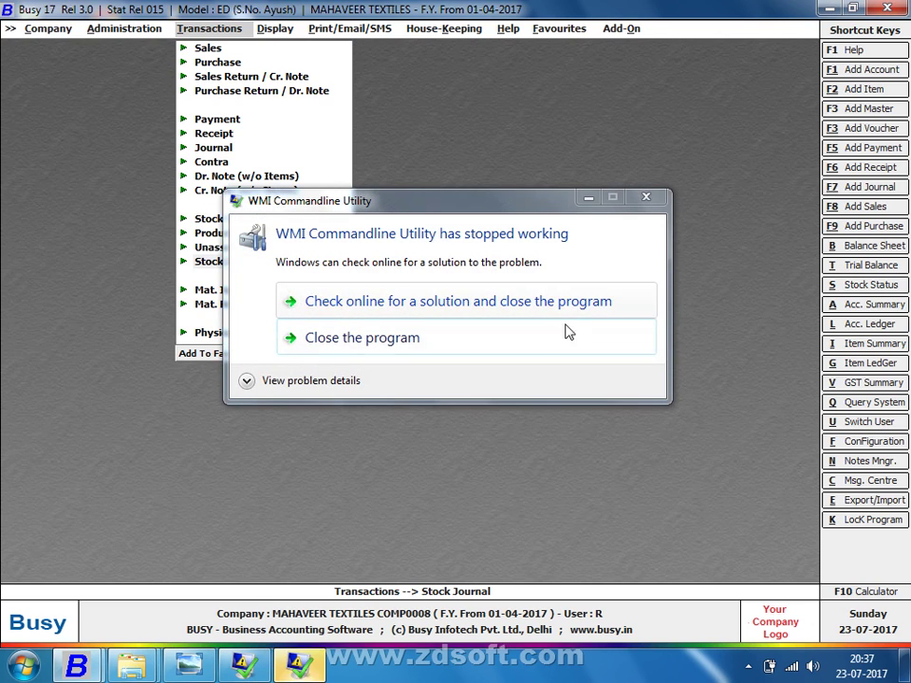
left_click(556, 347)
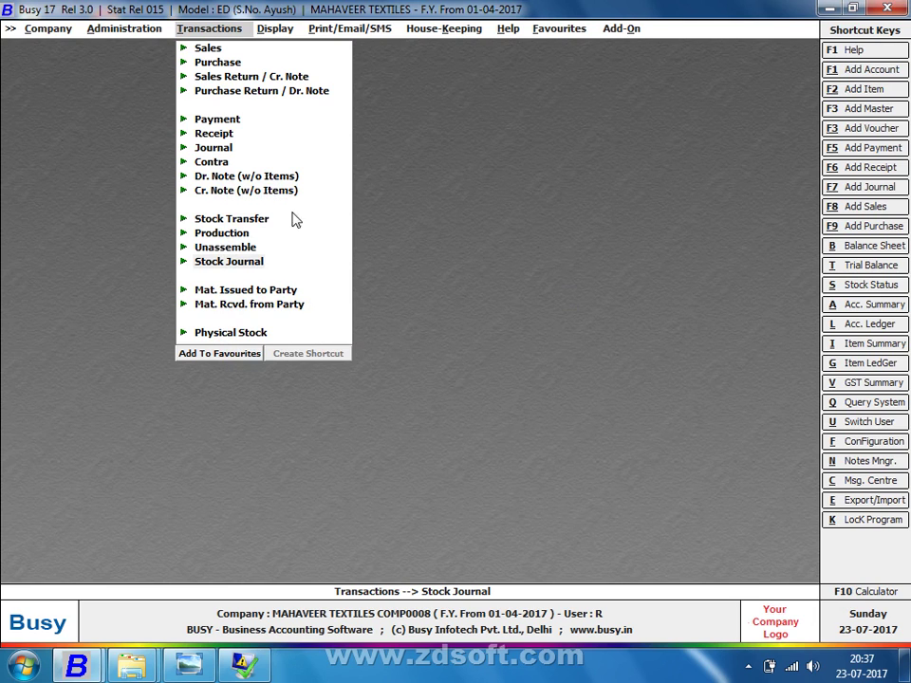
right_click(262, 667)
left_click(264, 624)
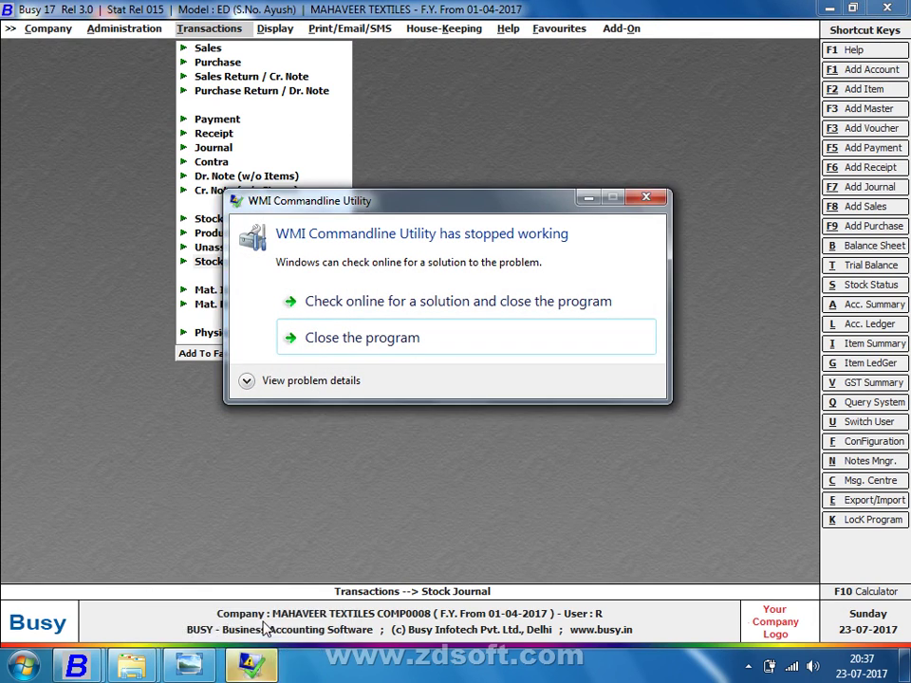
right_click(245, 667)
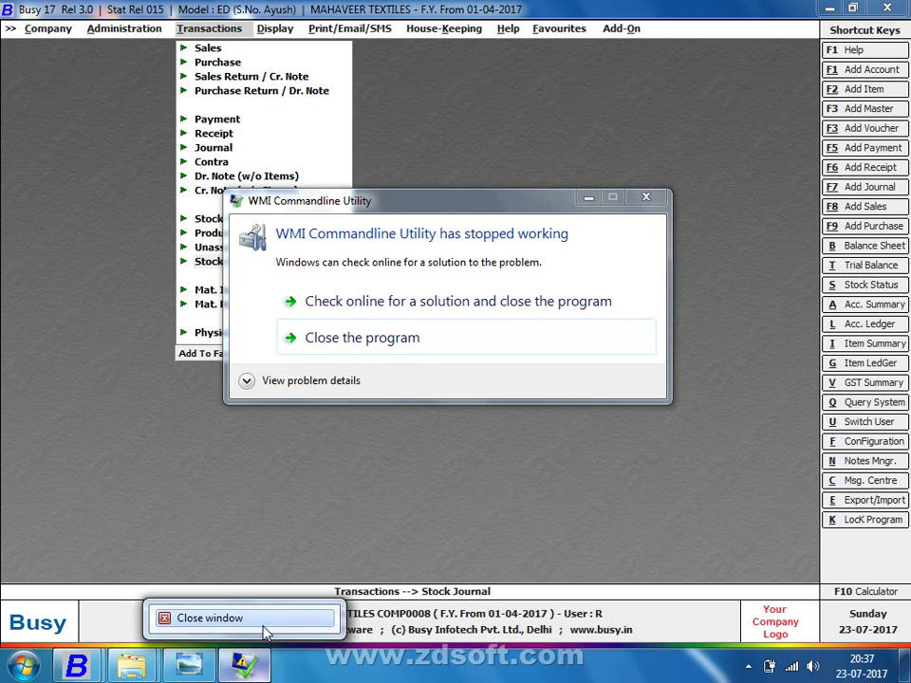
left_click(264, 623)
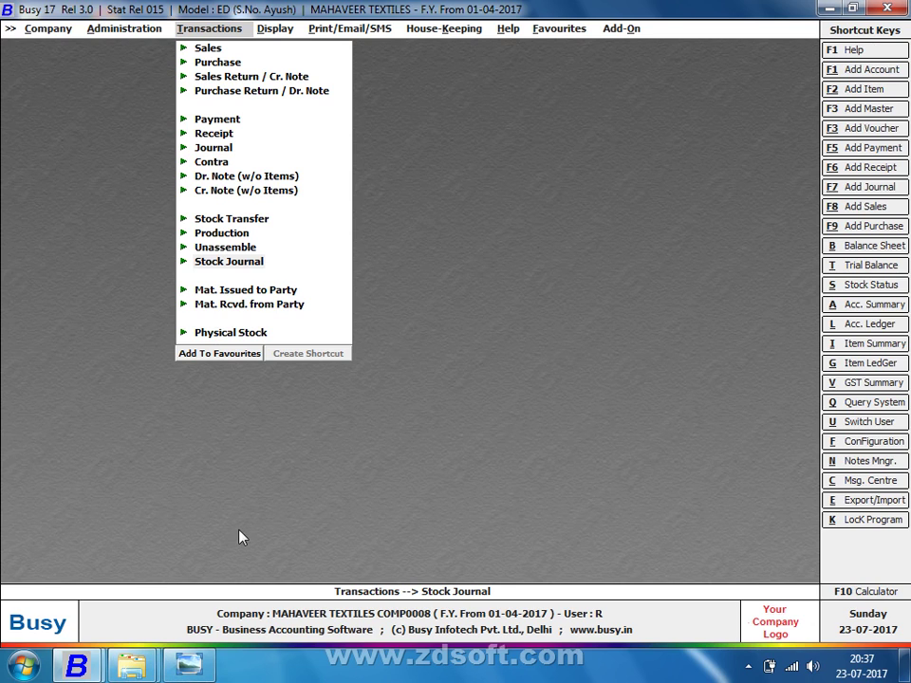
Go to the Inventory page under Administration > Configuration > Features / Options
key("Left")
key("Down")
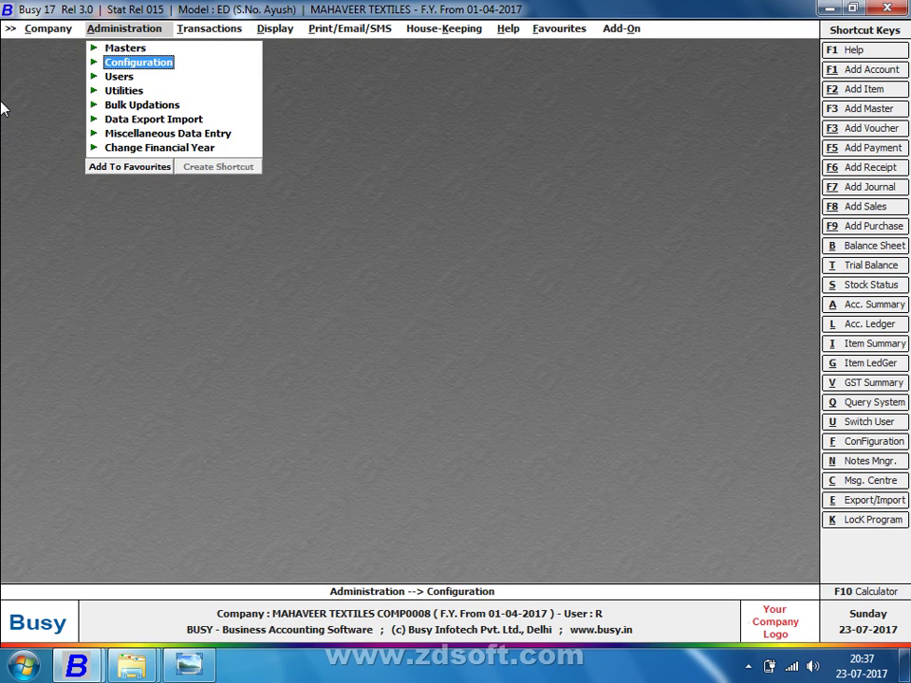
key("Return")
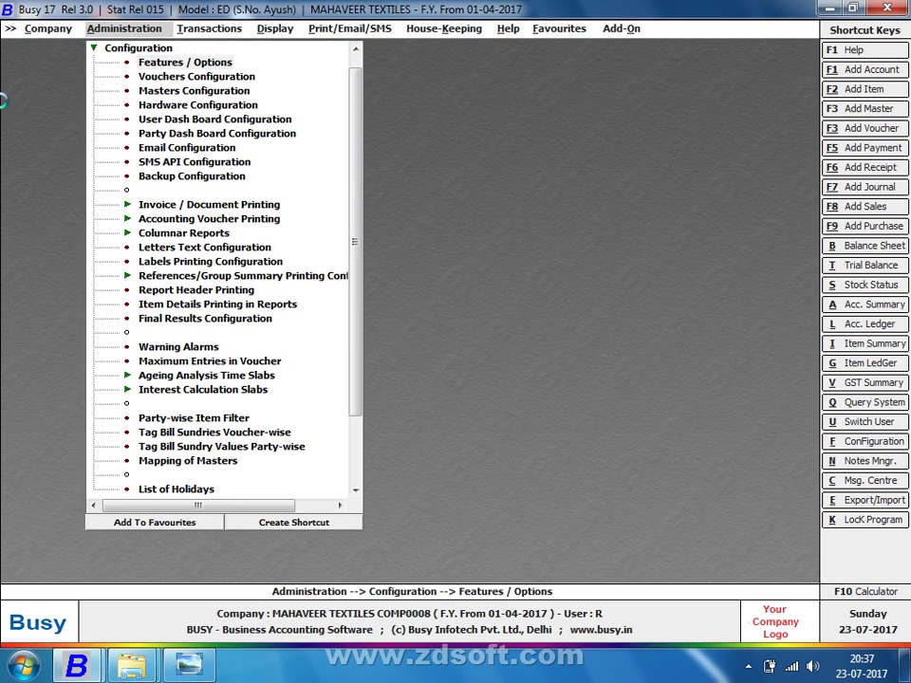
key("Return")
key("Down")
key("Down")
key("Down")
key("Down")
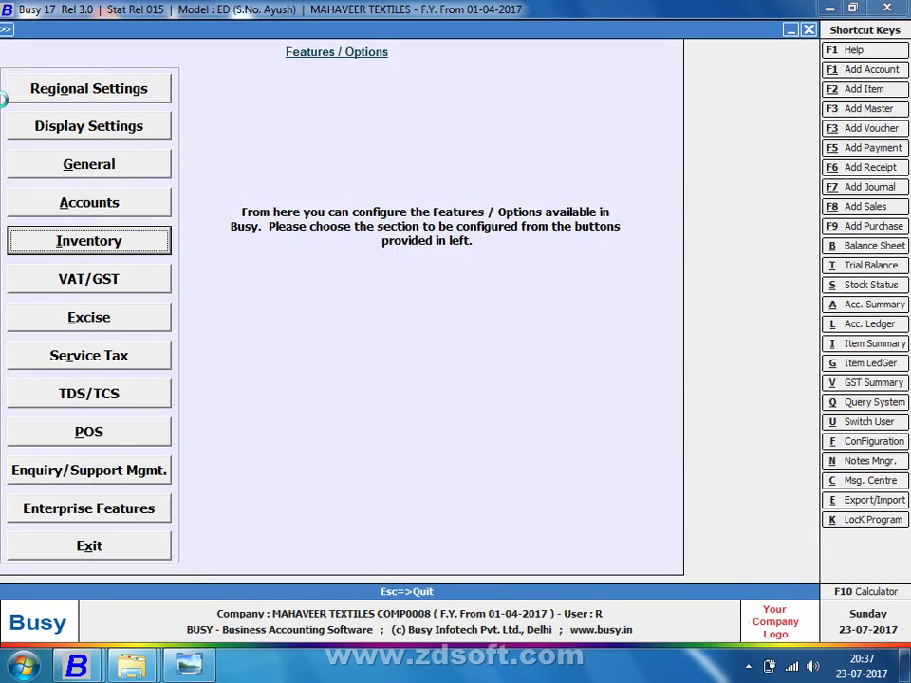
key("Return")
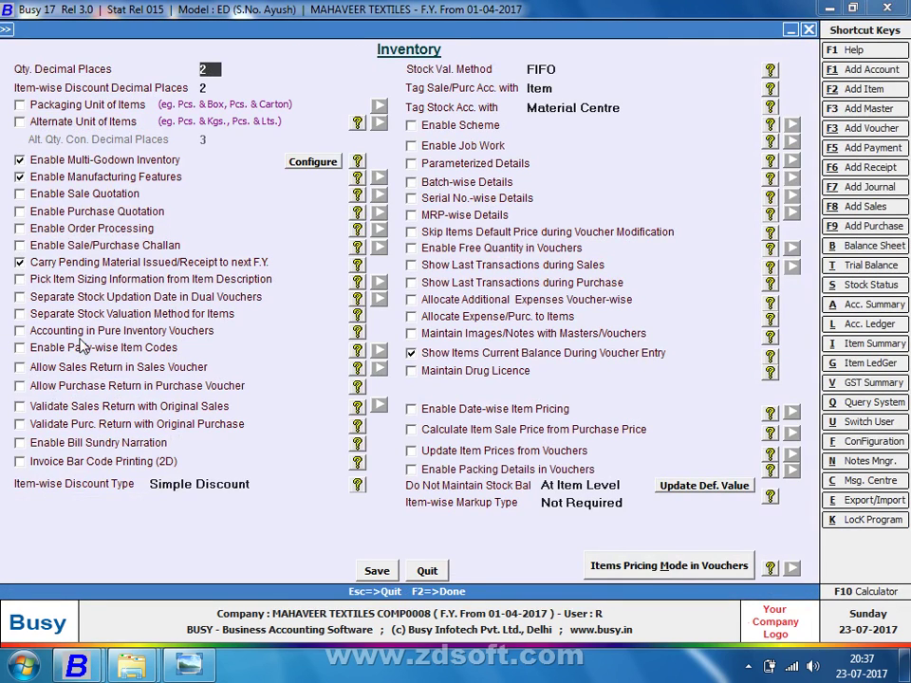
Enable pure-inventory accounting for material issue, material receipt and stock transfer, then save
left_click(113, 331)
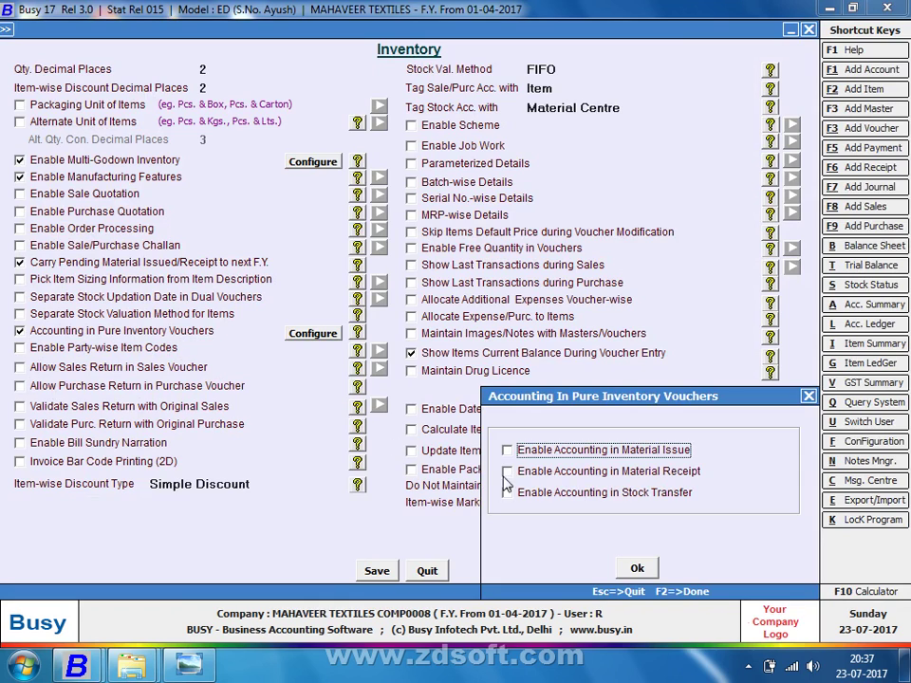
left_click(507, 454)
left_click(508, 472)
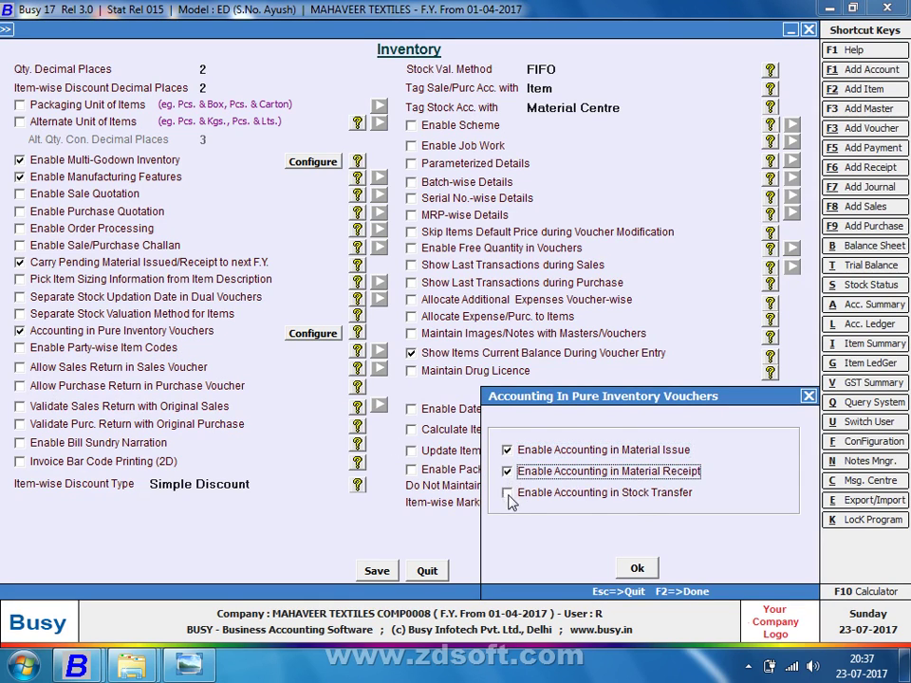
left_click(507, 493)
left_click(638, 569)
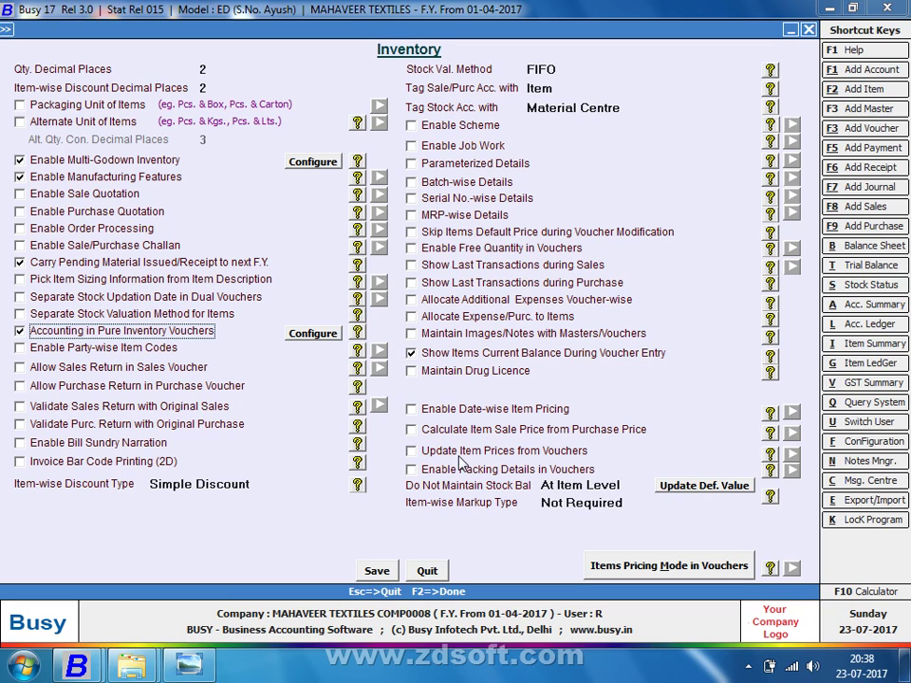
left_click(376, 570)
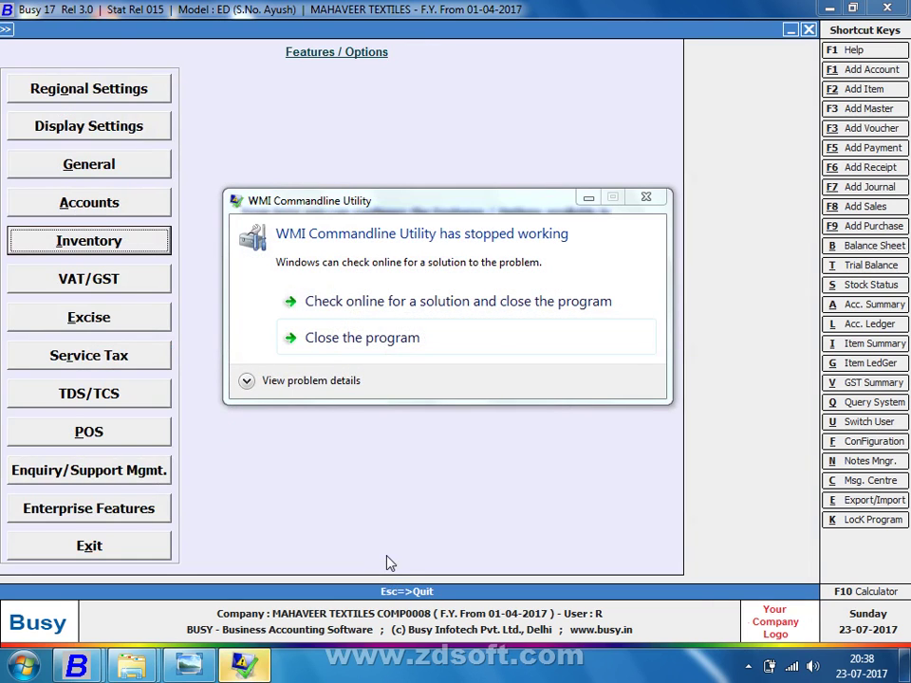
Dismiss the WMI error and add a new blank stock journal voucher dated 01-04-2017
key("Escape")
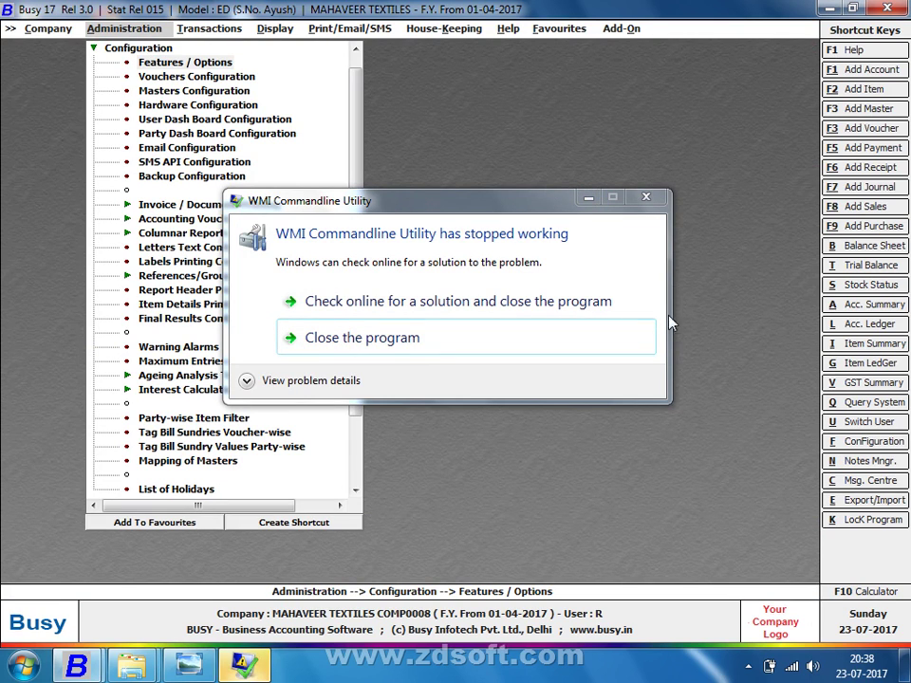
left_click(534, 226)
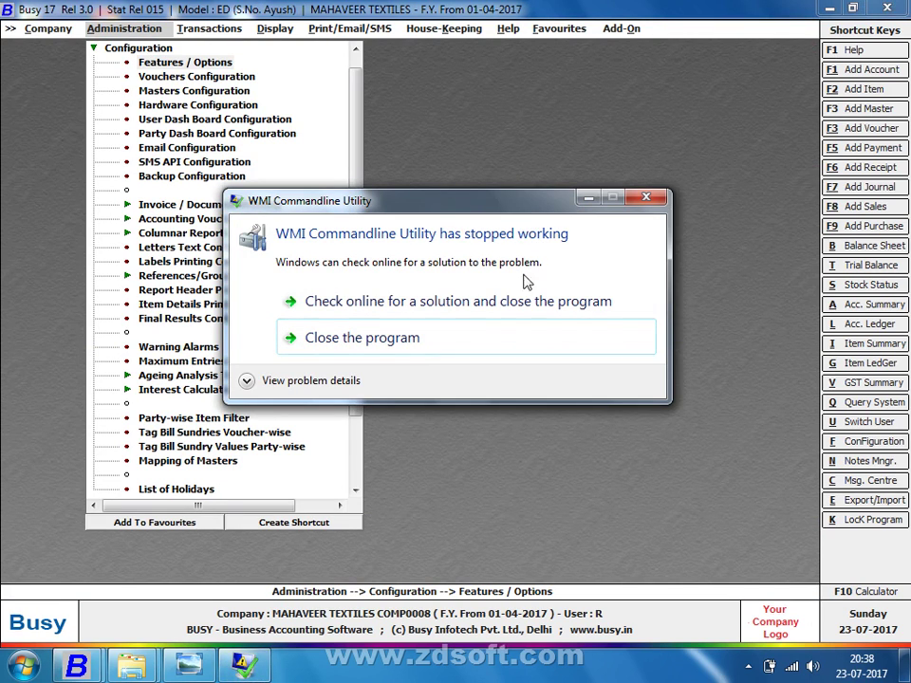
left_click(486, 339)
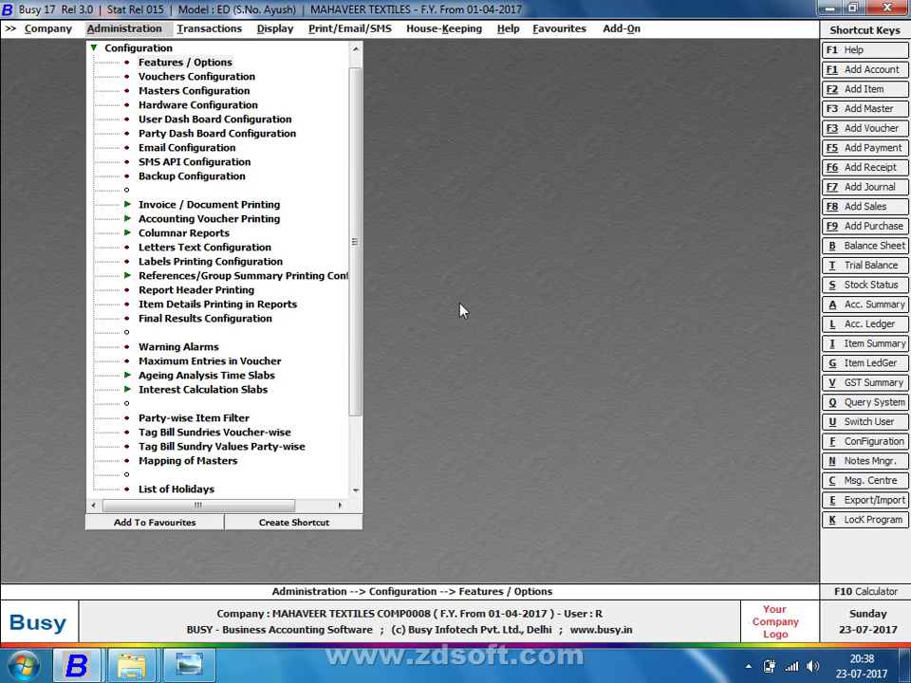
key("Right")
key("Down")
key("Down")
key("Down")
key("Down")
key("Down")
key("Down")
key("Down")
key("Down")
key("Down")
key("Down")
key("Down")
key("Down")
key("Down")
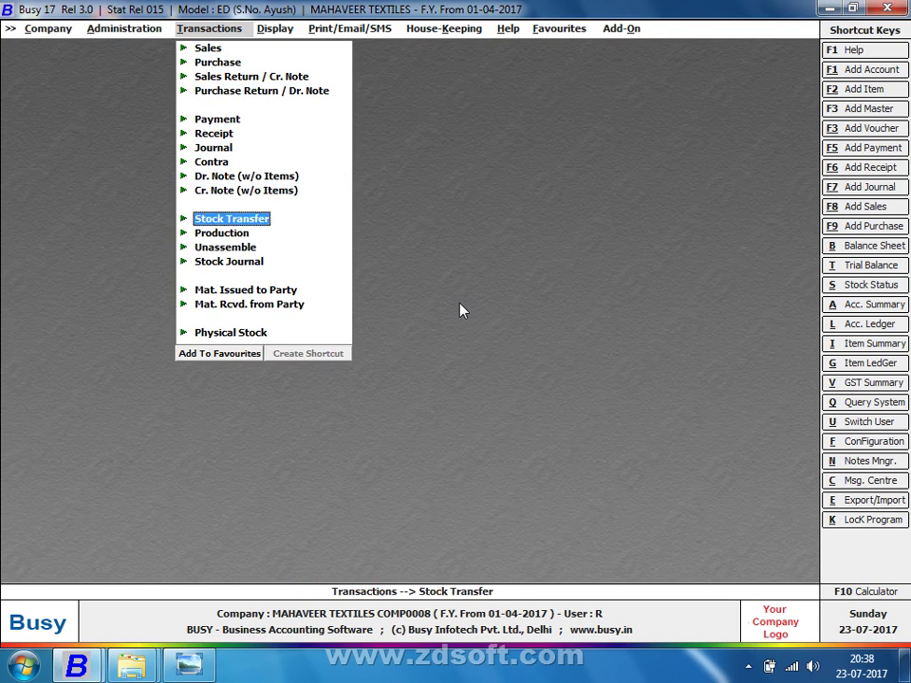
key("Return")
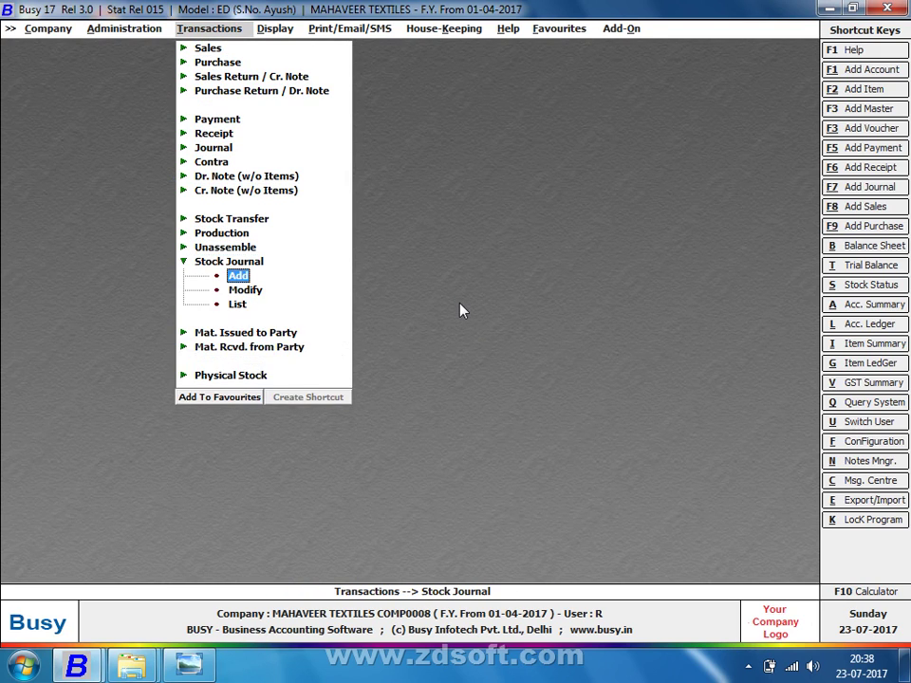
key("Return")
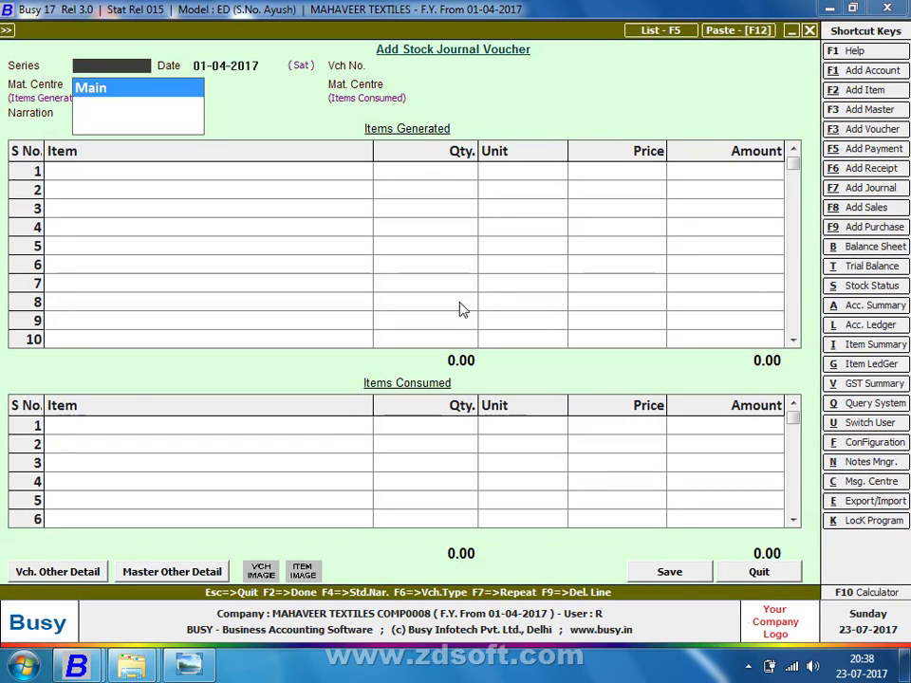
Show the handwritten lot 1101 production notes photo in Windows Photo Viewer
key("alt+Tab")
key("alt+Tab")
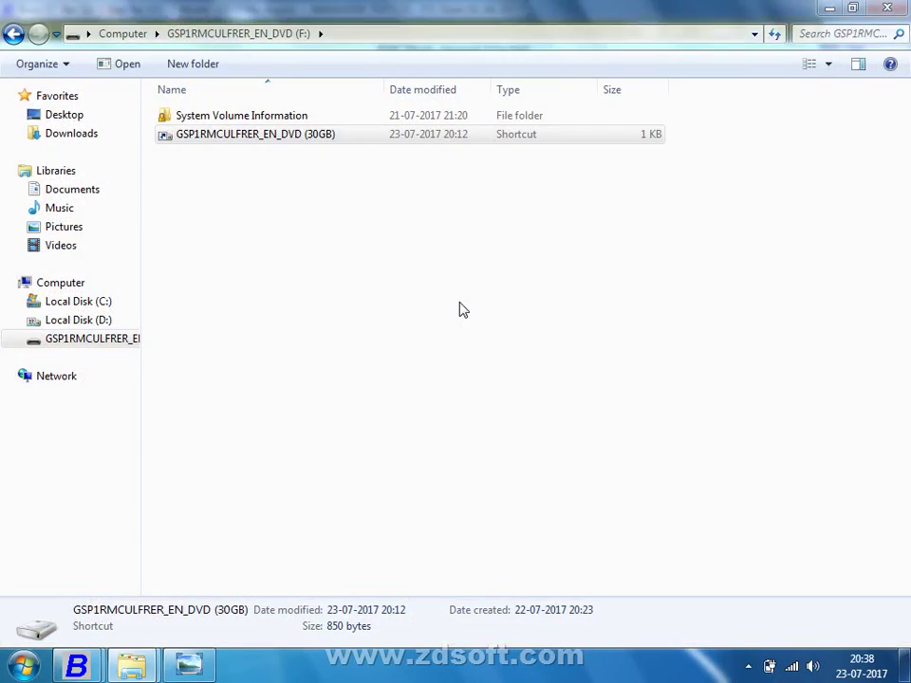
key("alt+Tab")
key("alt+Tab")
key("alt+Tab")
key("alt+Tab")
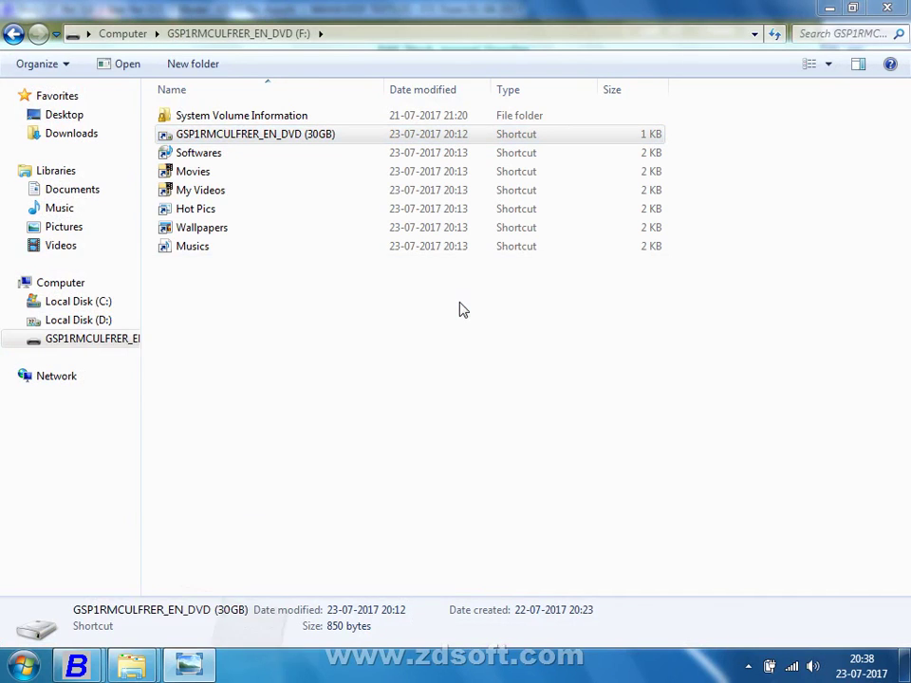
key("Right")
key("Right")
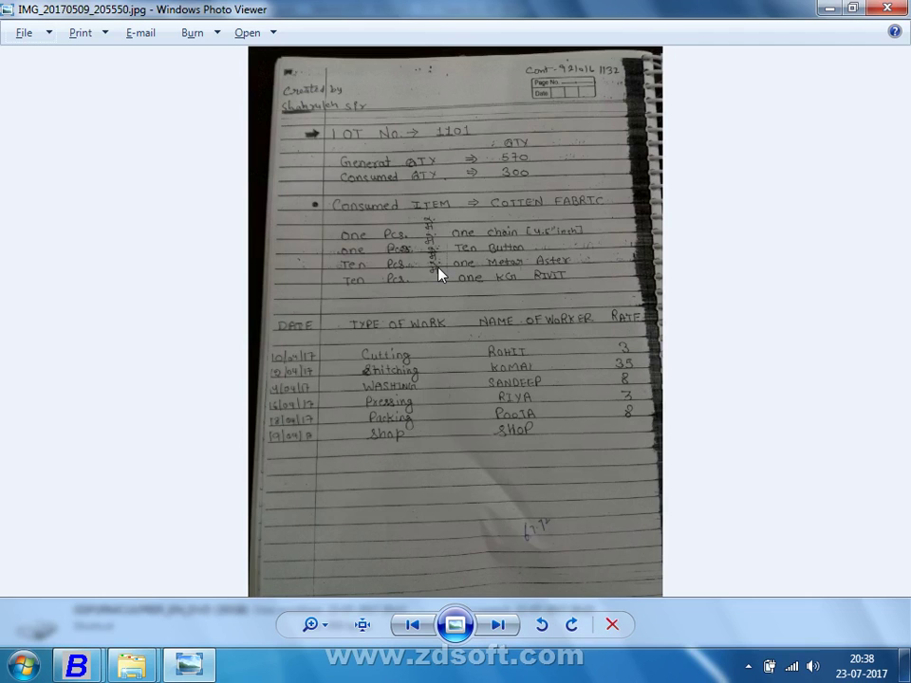
Zoom into the top of the lot 1101 note to read the consumed-item quantities
scroll(440, 266, "up", 2)
left_click_drag(439, 258, 473, 509)
scroll(472, 392, "up", 1)
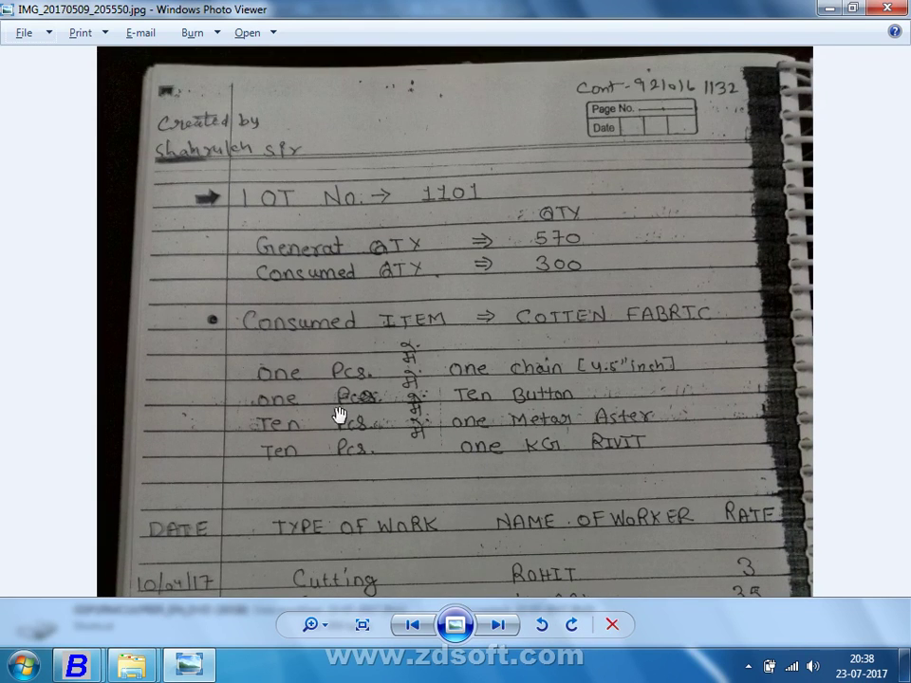
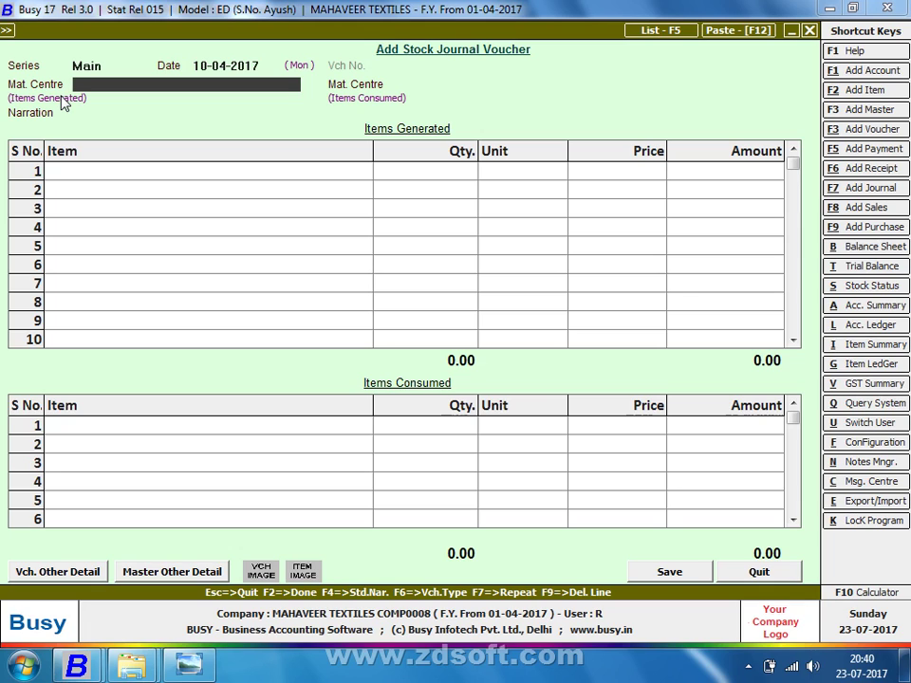
Check the handwritten job notes, then start a blank new material centre from the voucher's Mat. Centre list
key("Return")
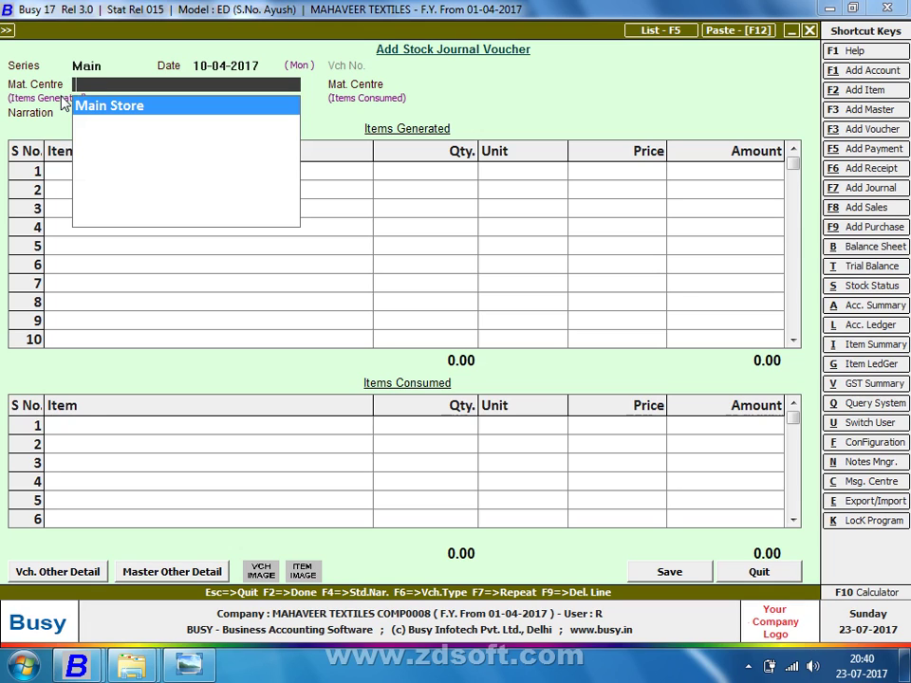
key("alt+Tab")
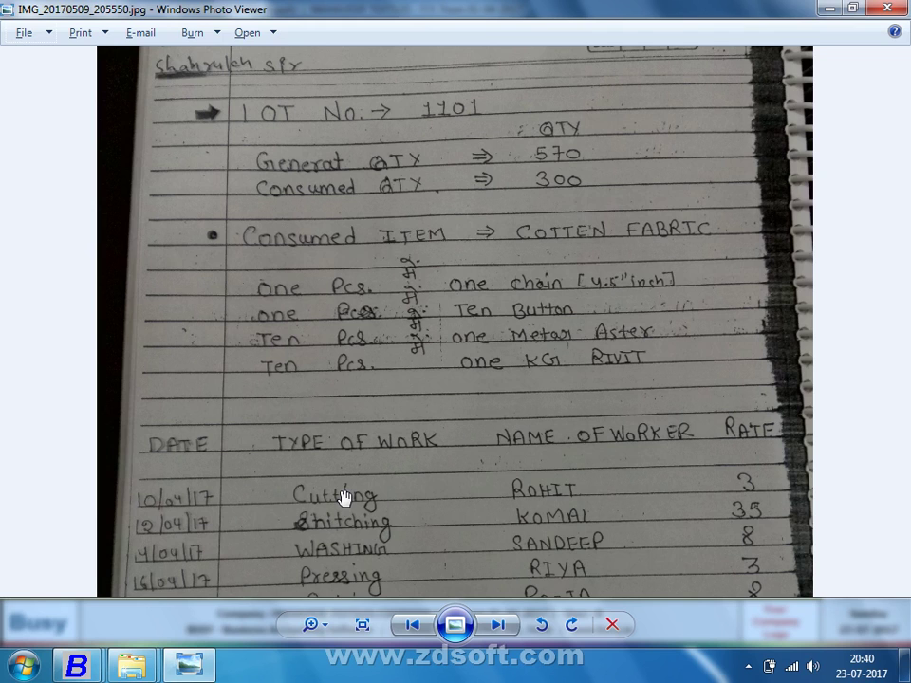
key("alt+Tab")
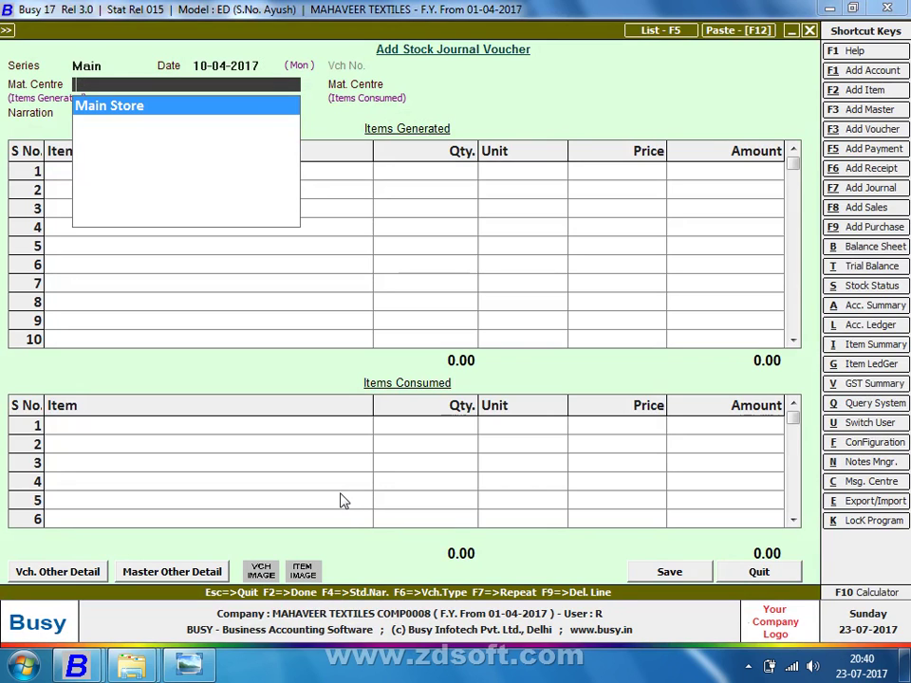
key("F3")
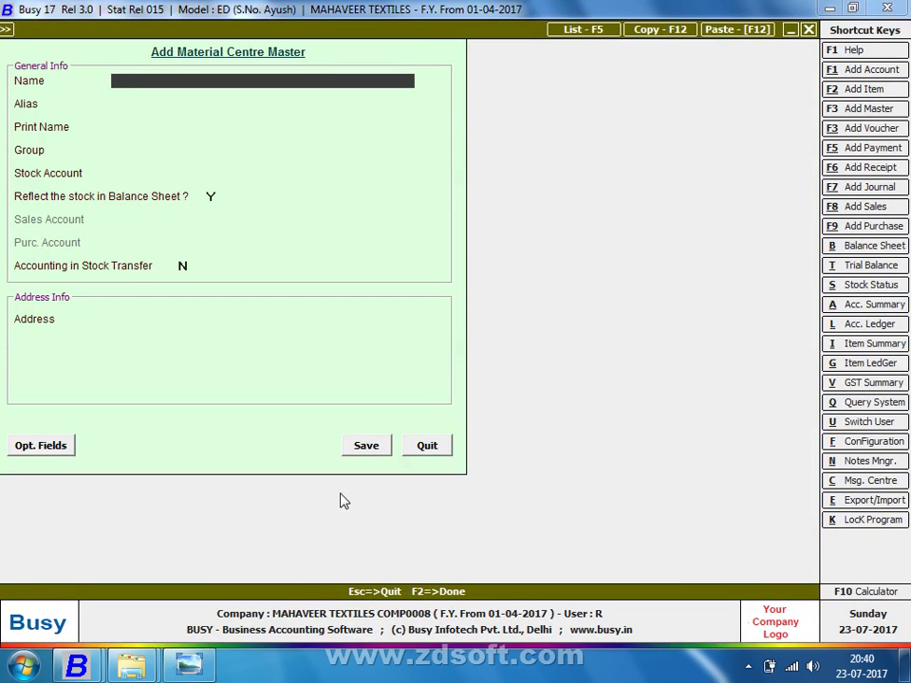
Name the centre CUTTING MASTER JI ROHIT, group Production Floors, stock account Stock, Reflect Y
type("CUTTING MASTER JI ")
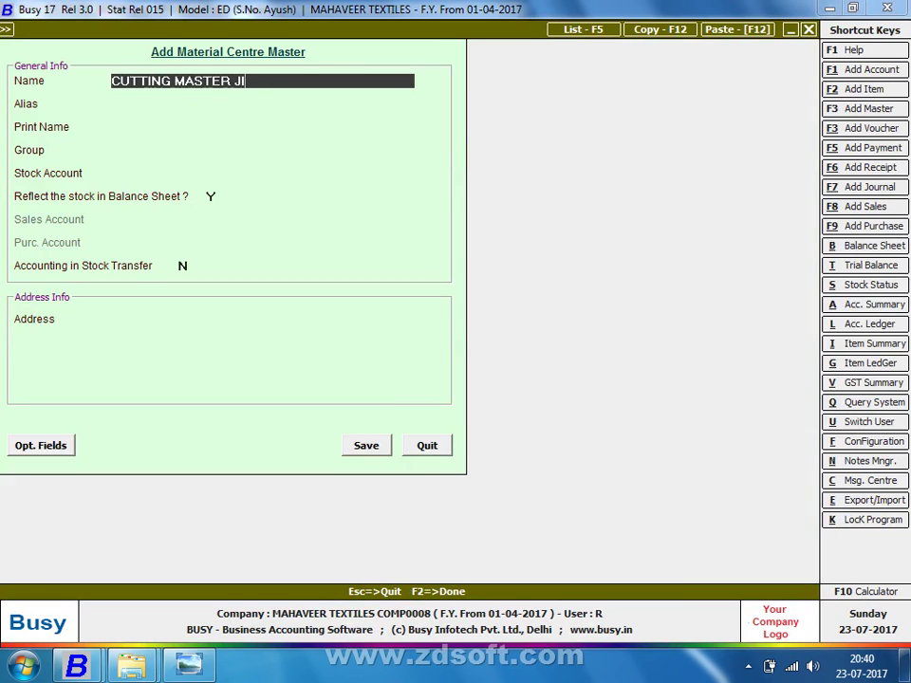
type("ROHIT")
key("Return")
key("Return")
key("Return")
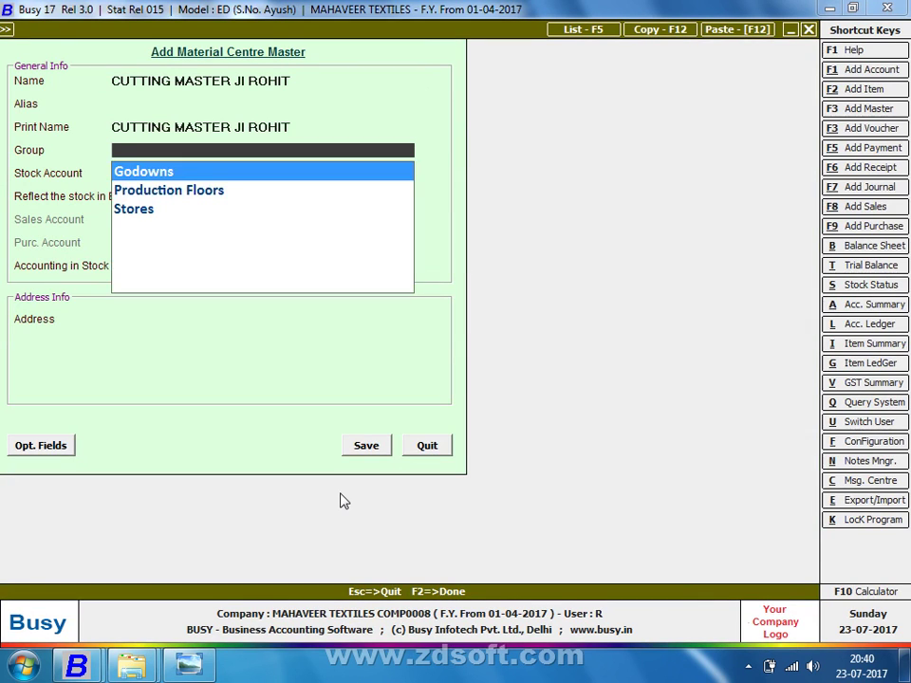
key("Down")
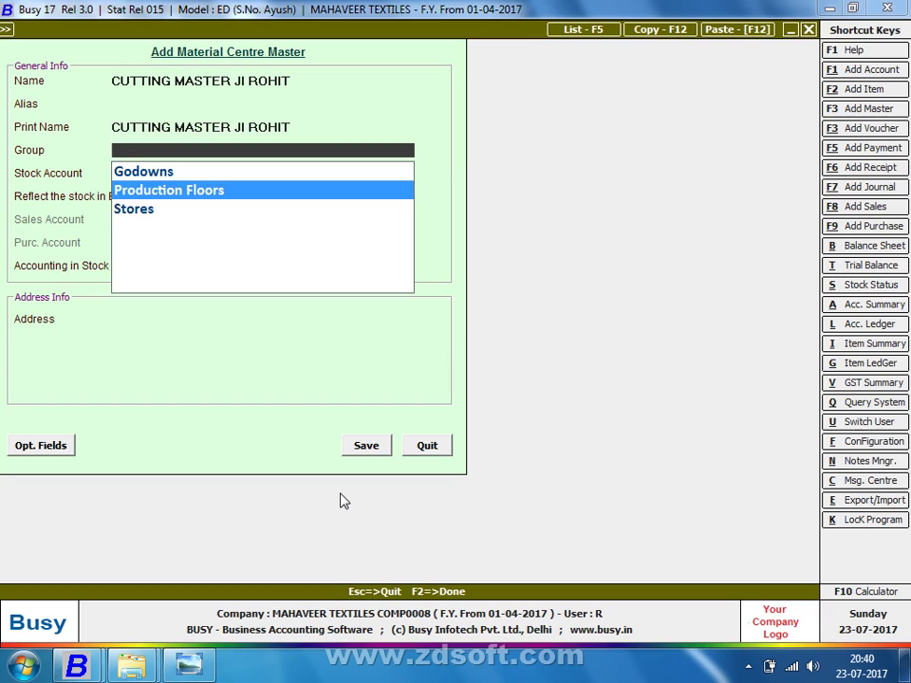
key("Return")
key("Up")
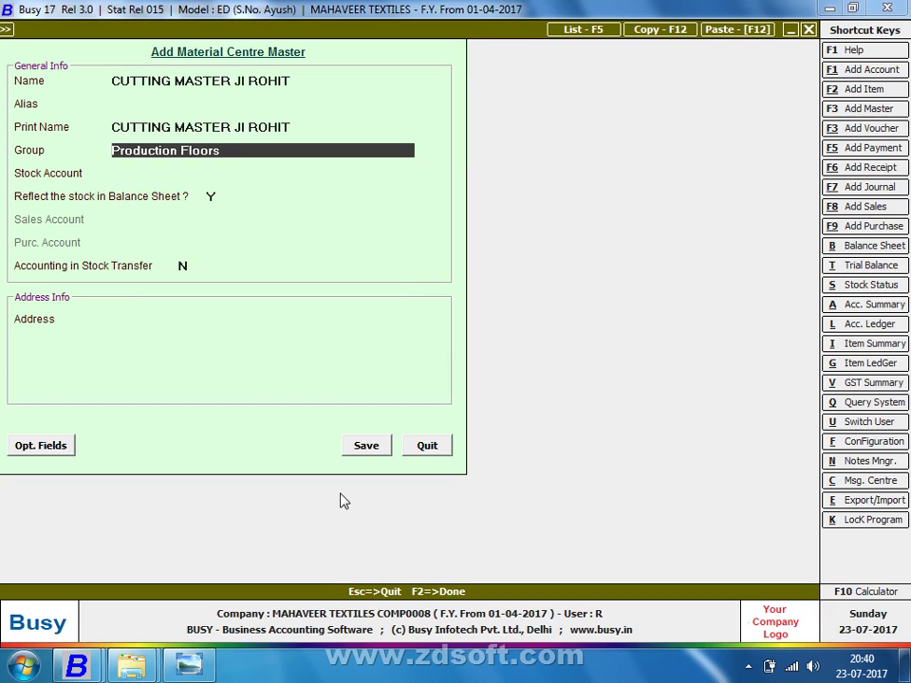
key("BackSpace")
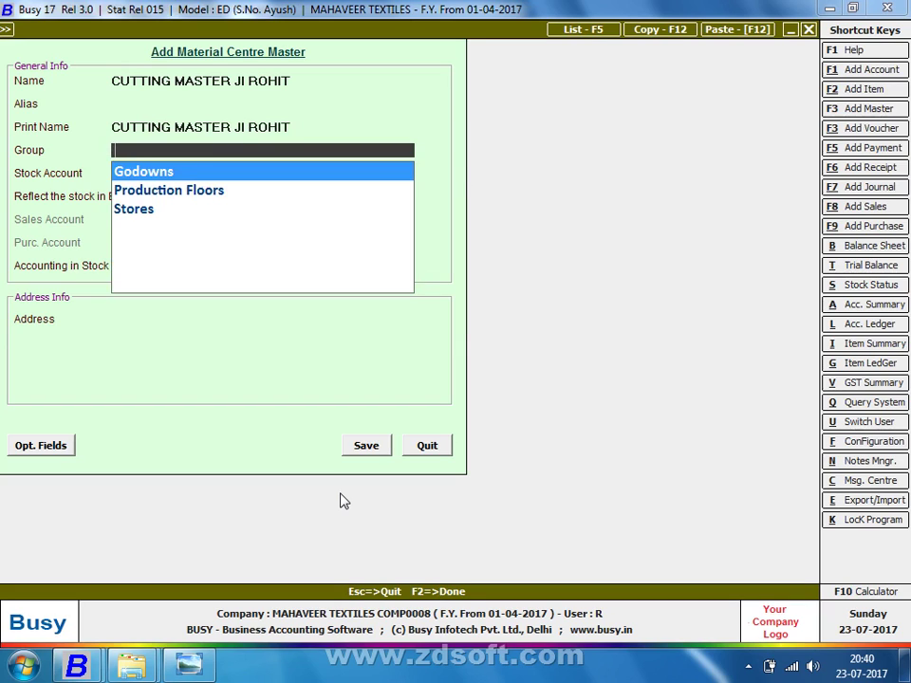
key("Down")
key("Down")
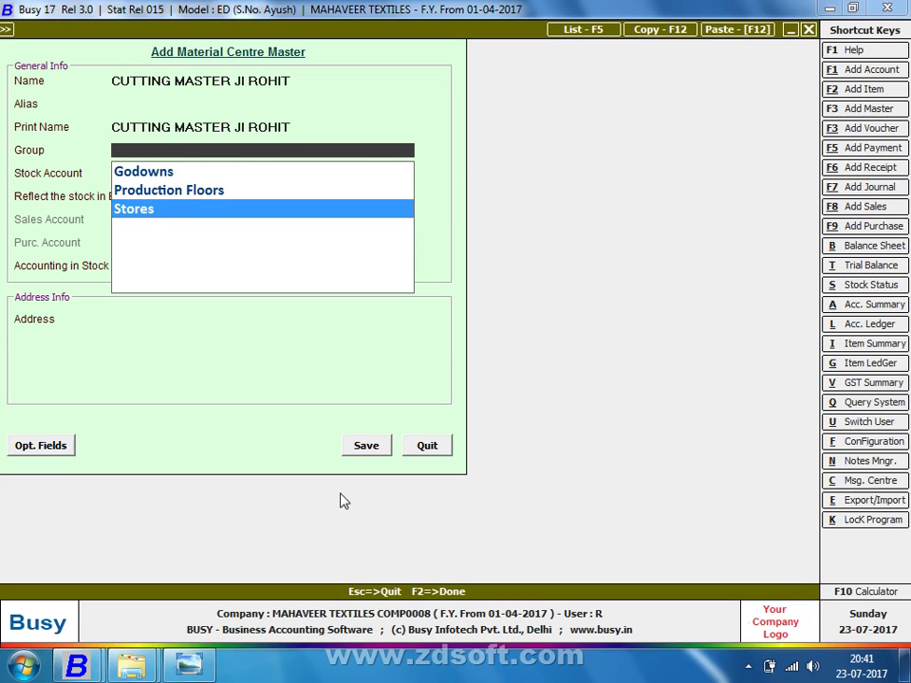
key("Up")
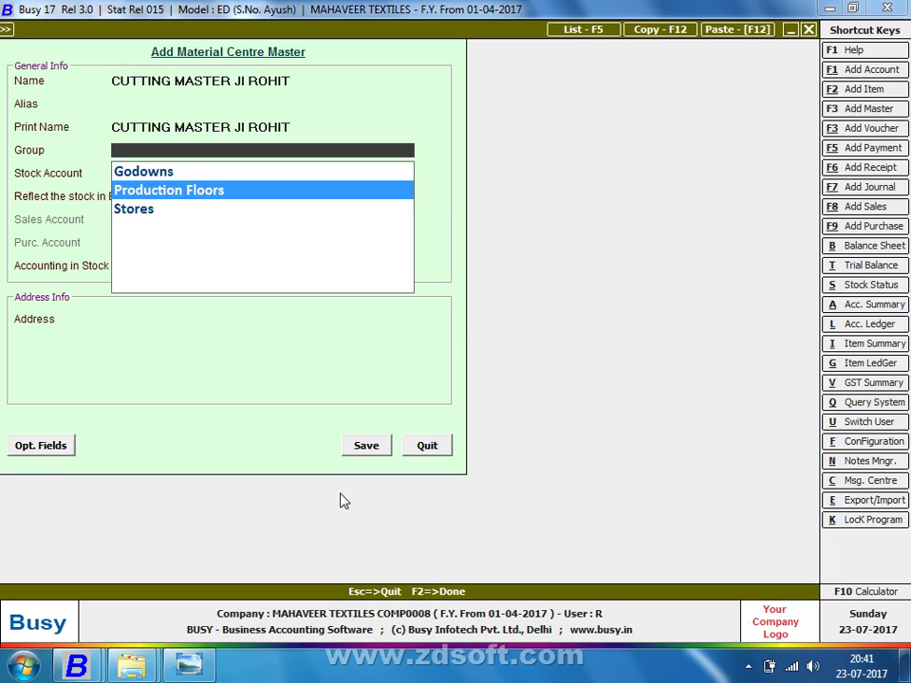
key("Return")
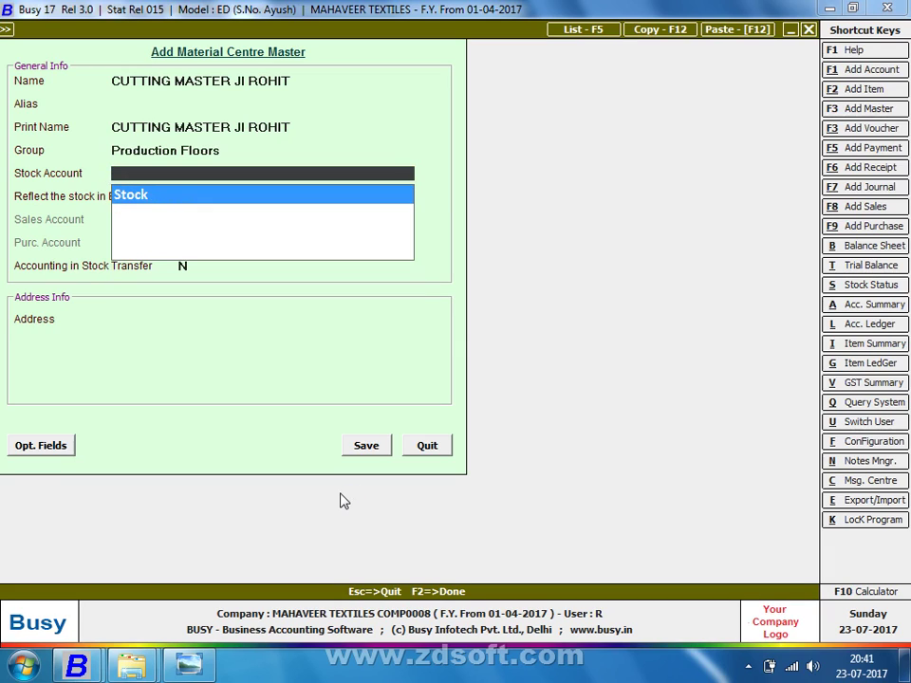
key("Return")
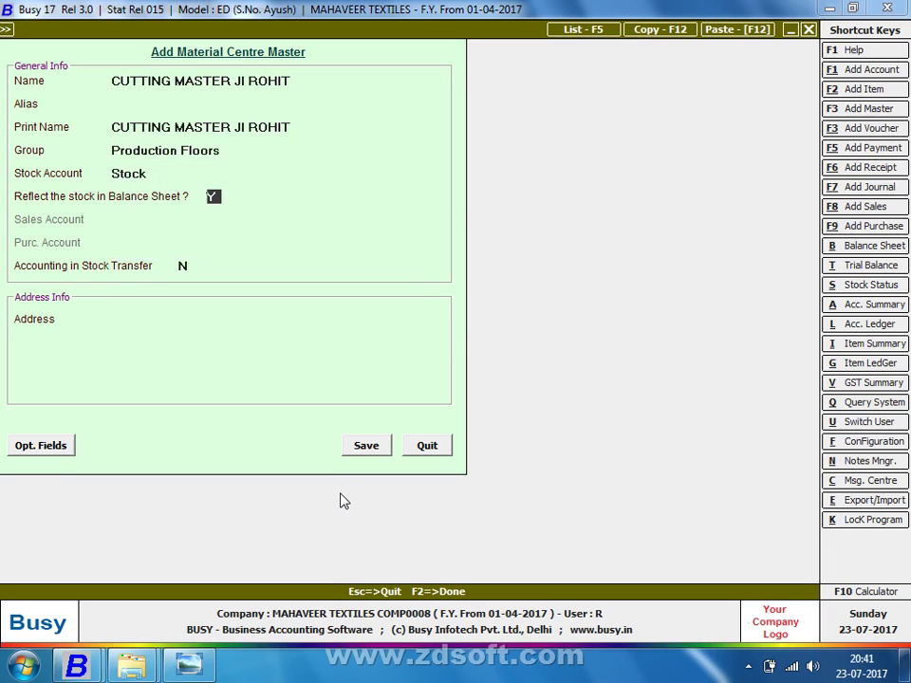
key("Return")
Enable stock-transfer accounting and link a new Sundry Creditors account ROHIT MASTER JI, bill-by-bill N
type("Y")
key("Return")
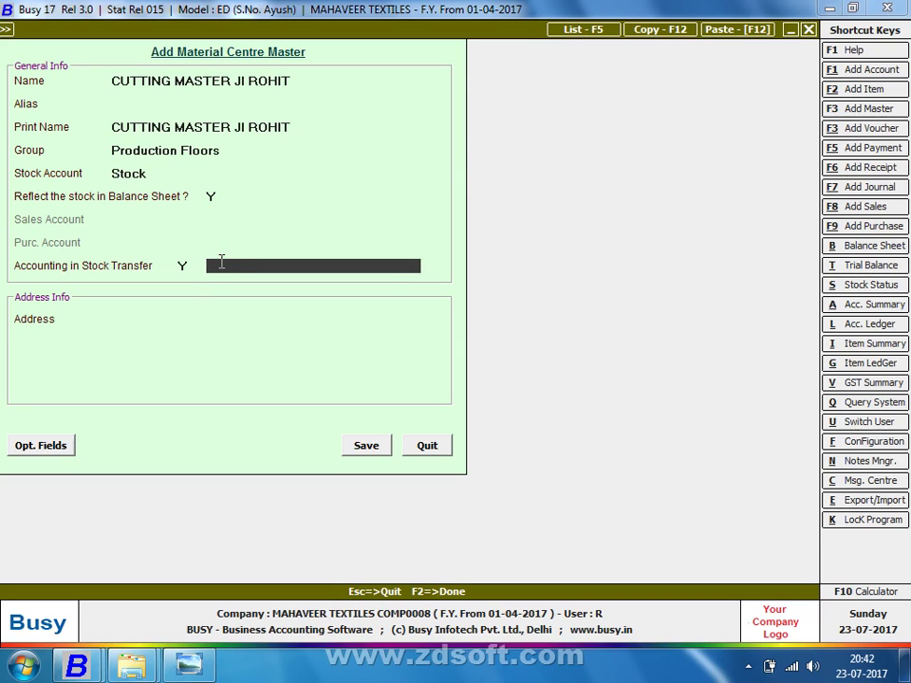
key("Return")
type("RO")
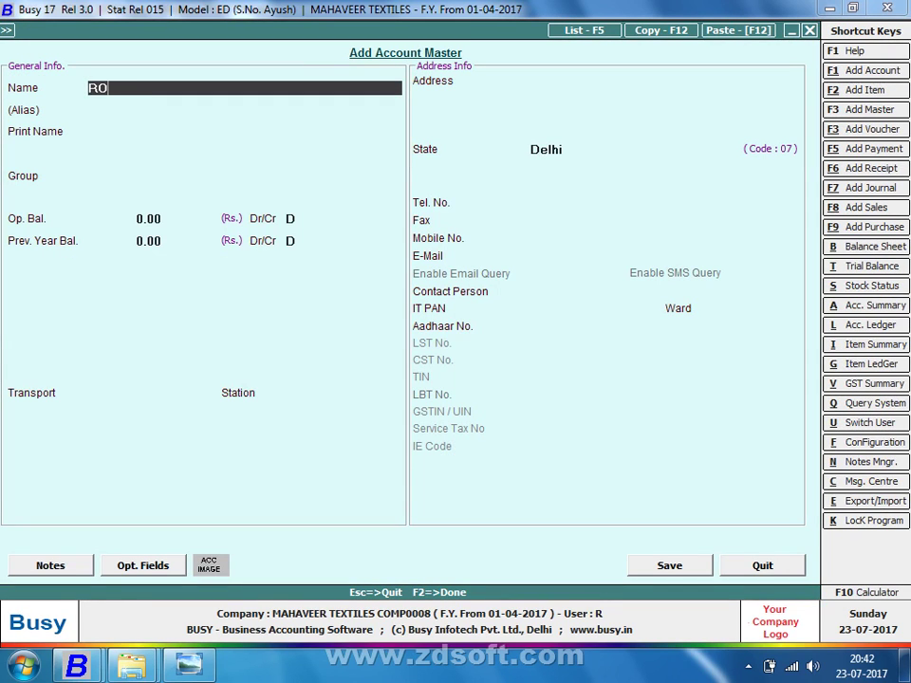
type("HIT MASTER JI")
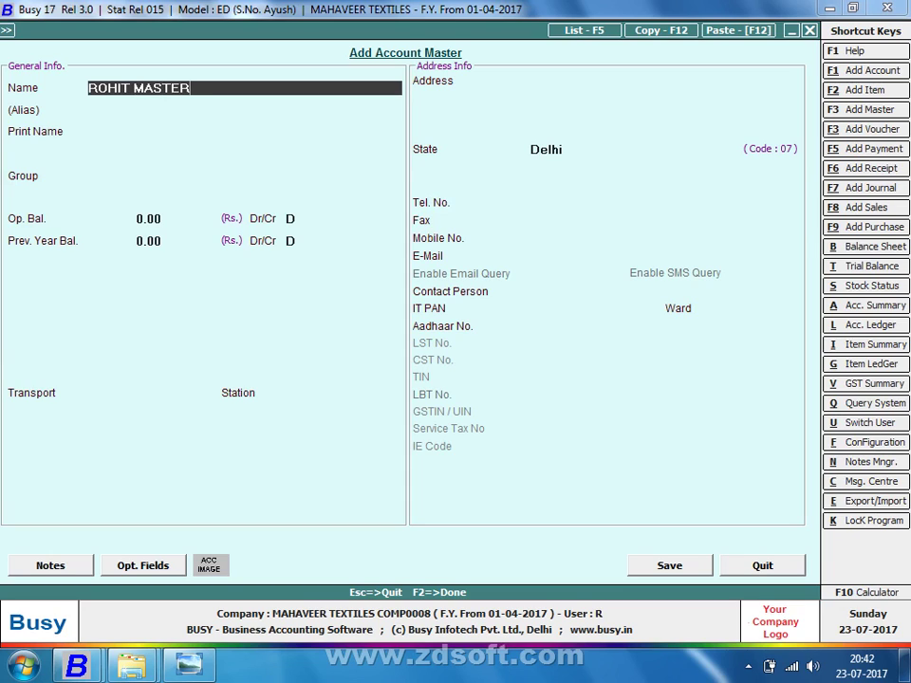
key("Return")
key("Return")
key("Return")
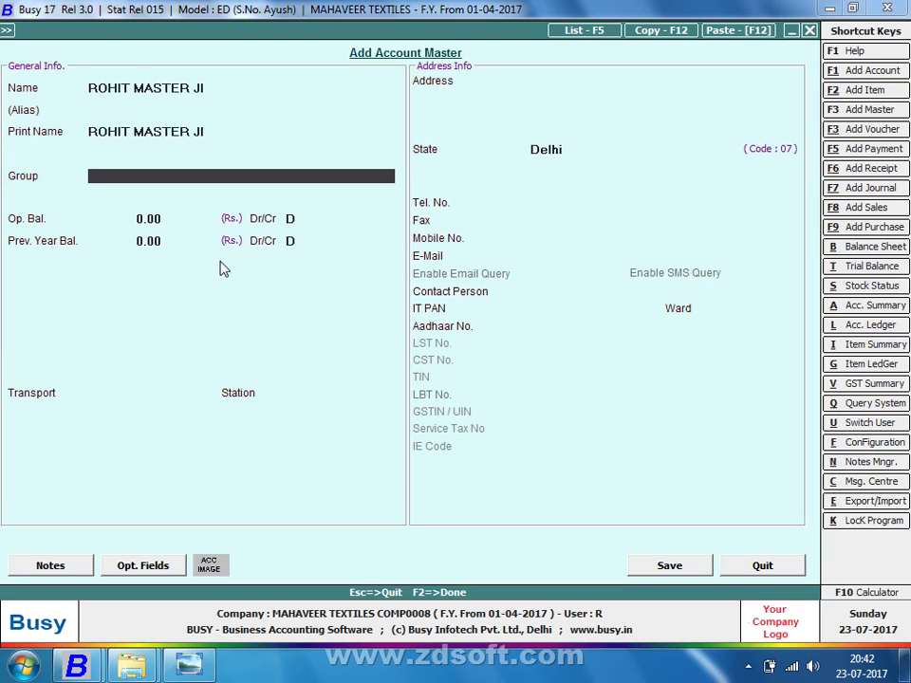
type("SUN")
key("Return")
key("Return")
key("Return")
key("Return")
key("Return")
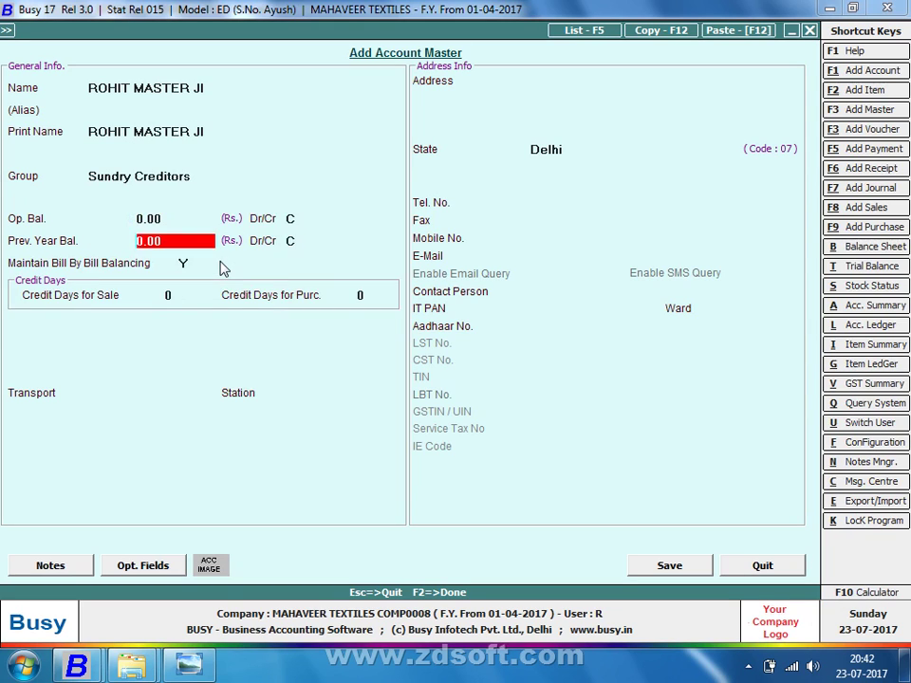
key("n")
key("Return")
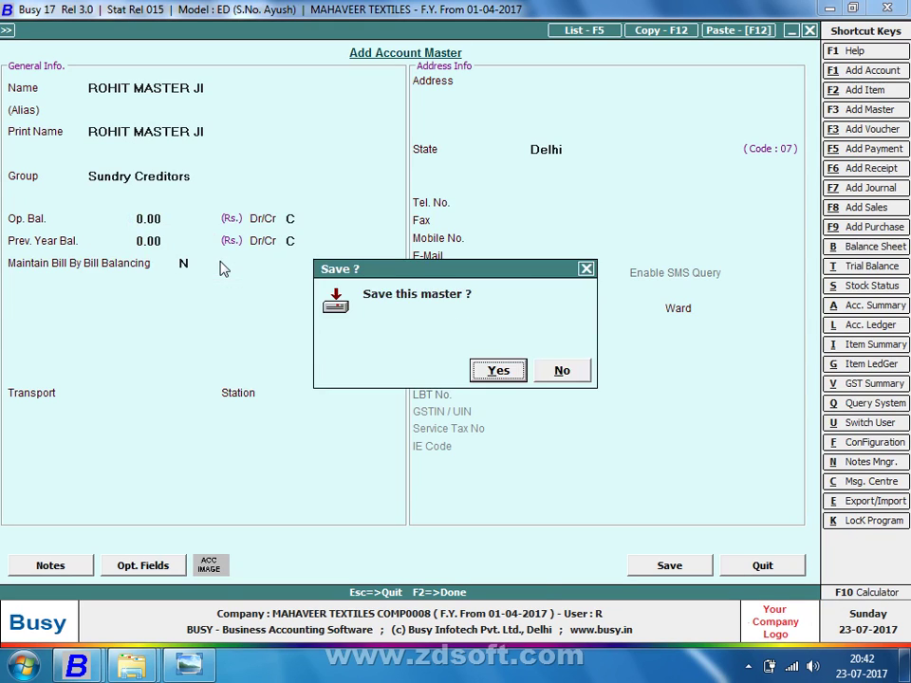
key("Return")
key("Return")
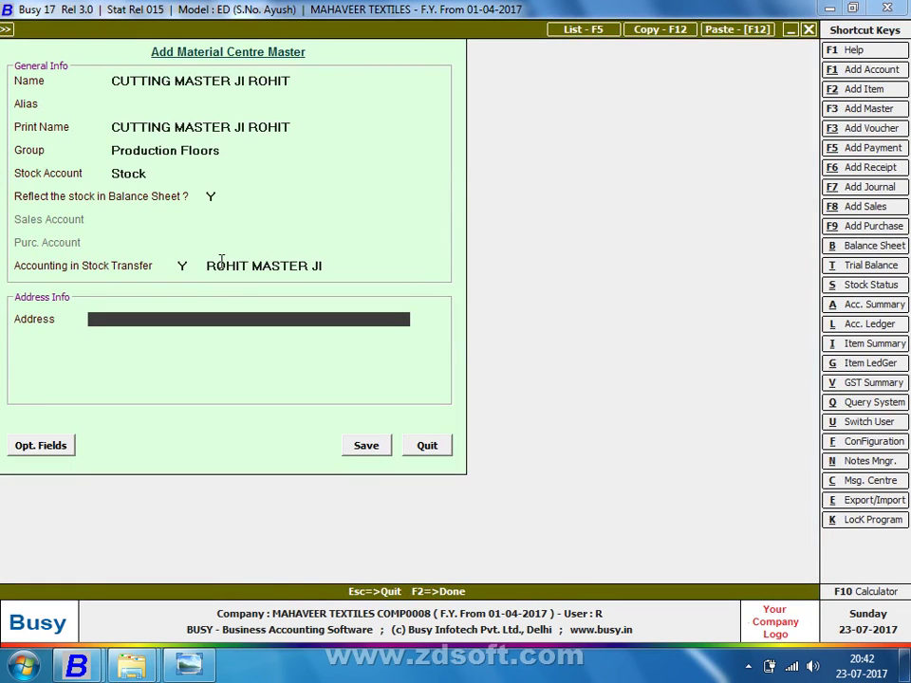
key("Return")
key("Return")
key("Return")
key("Return")
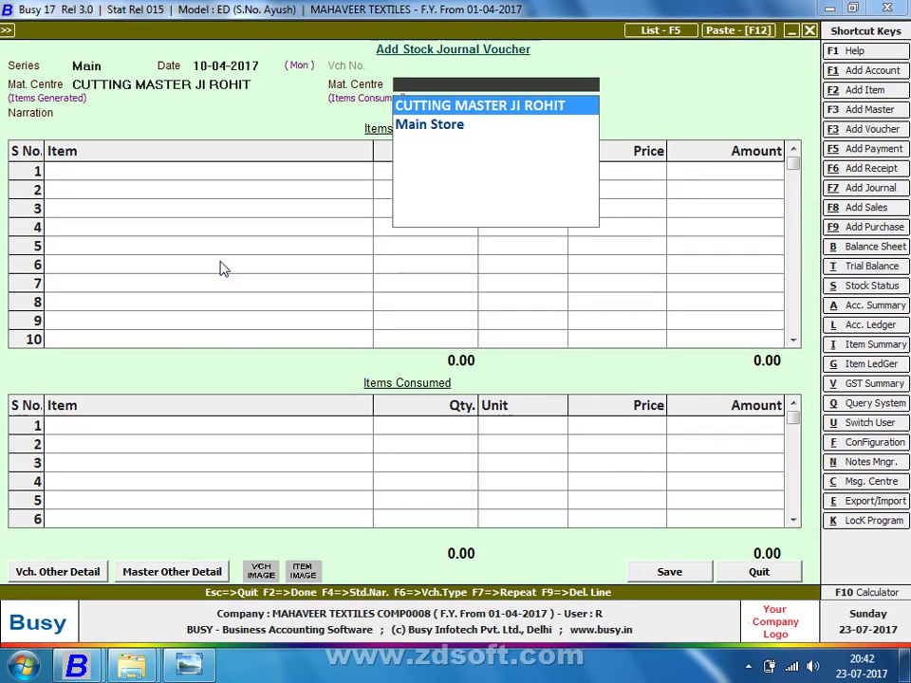
Set Main Store as the items-consumed material centre, then return to the items-generated centre field
key("Down")
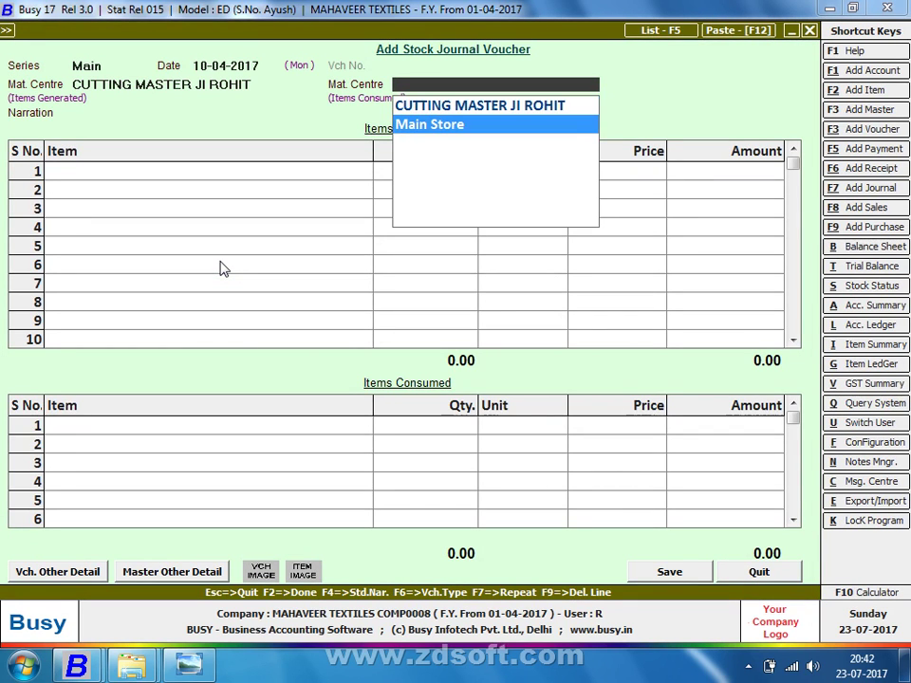
key("Return")
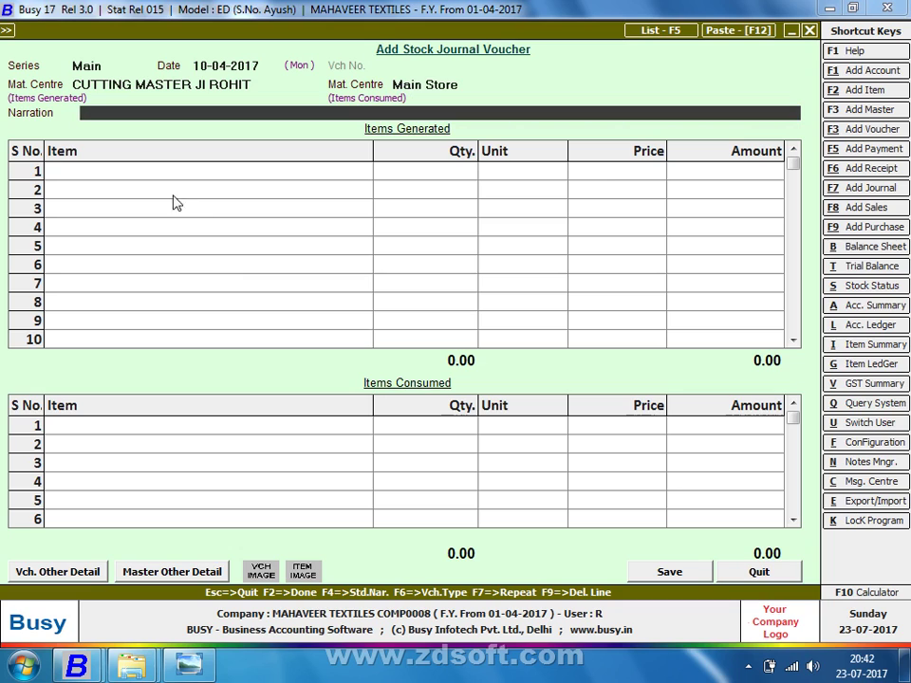
left_click(169, 85)
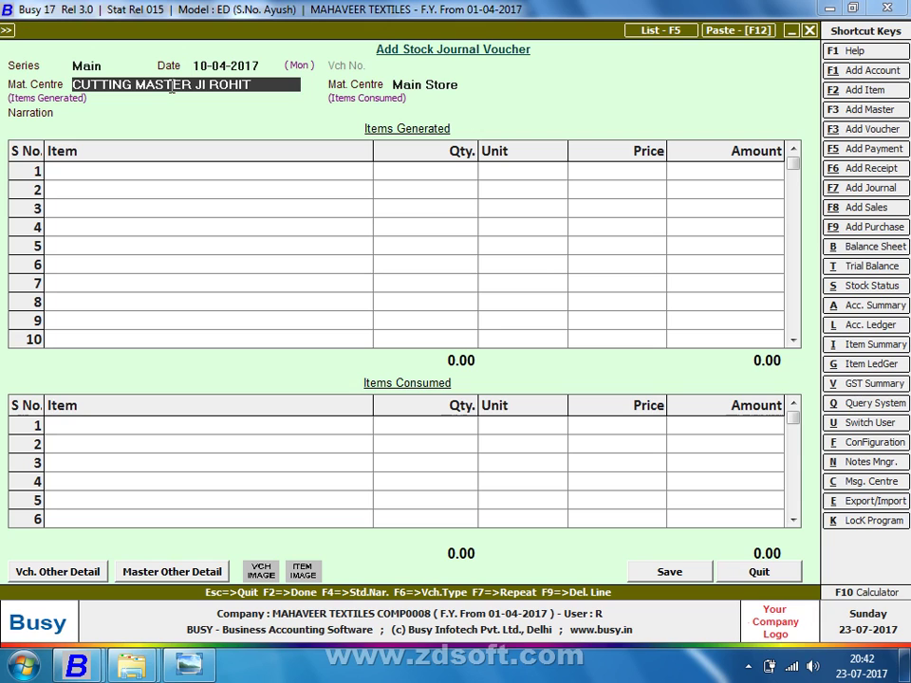
Discard the filled stock journal voucher without saving it
key("space")
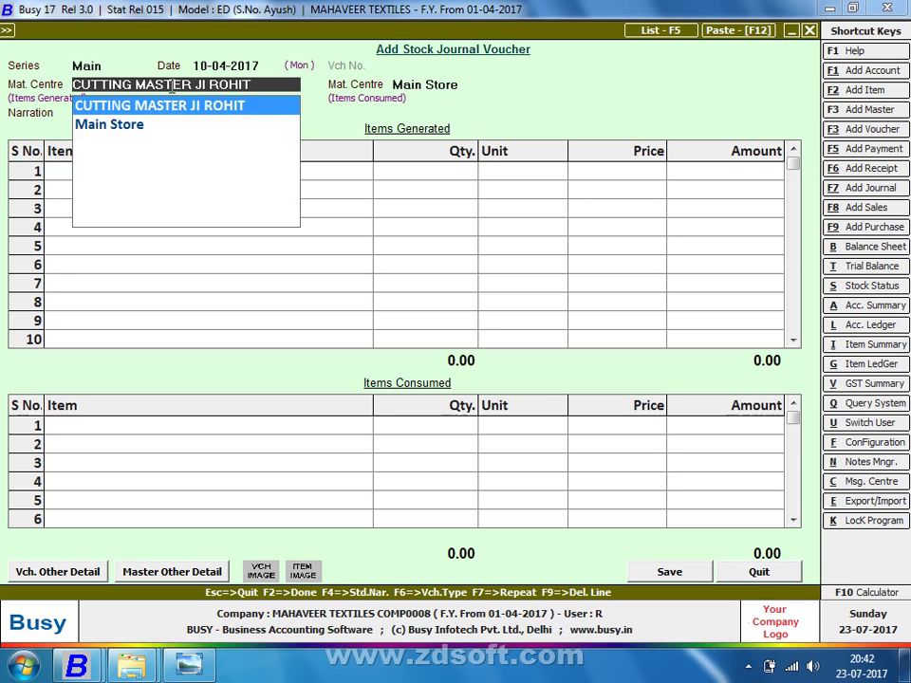
key("Escape")
key("Escape")
key("Return")
key("Return")
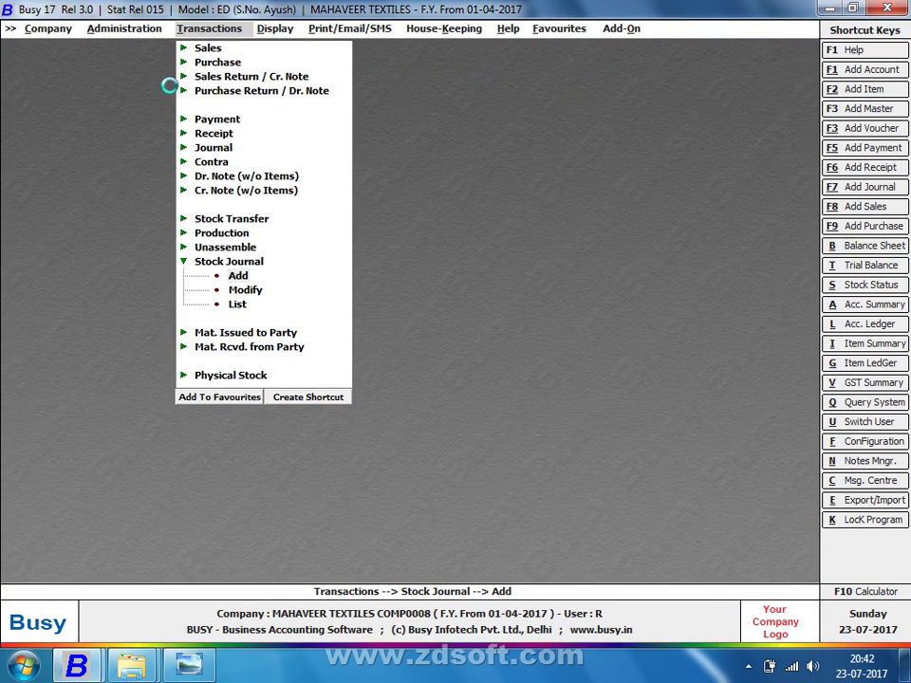
Pan the job notes photo to show lot 1101's quantities: 570 generated, 300 consumed
key("alt+Tab")
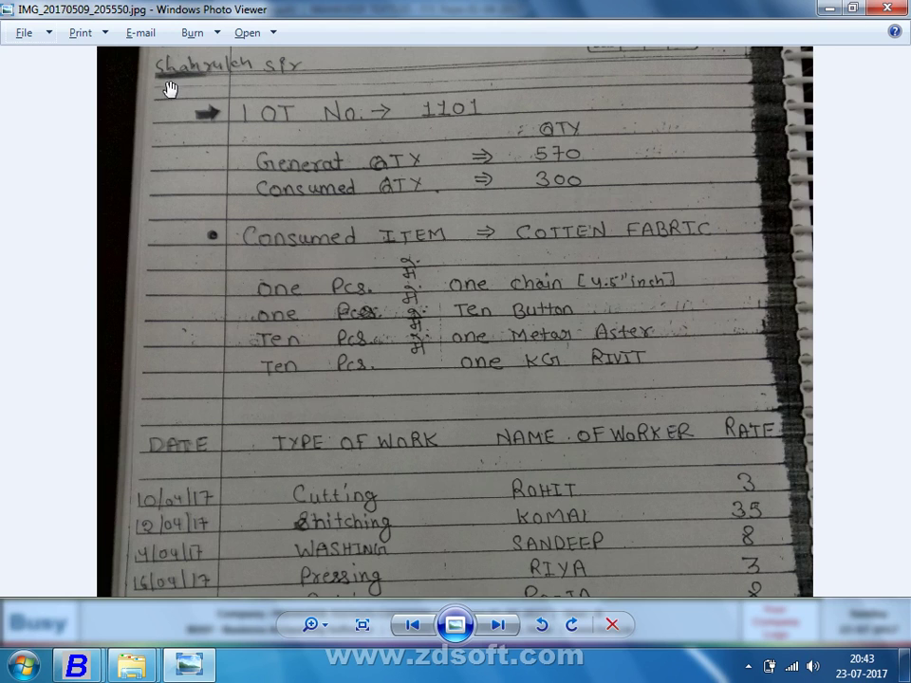
left_click_drag(425, 383, 395, 452)
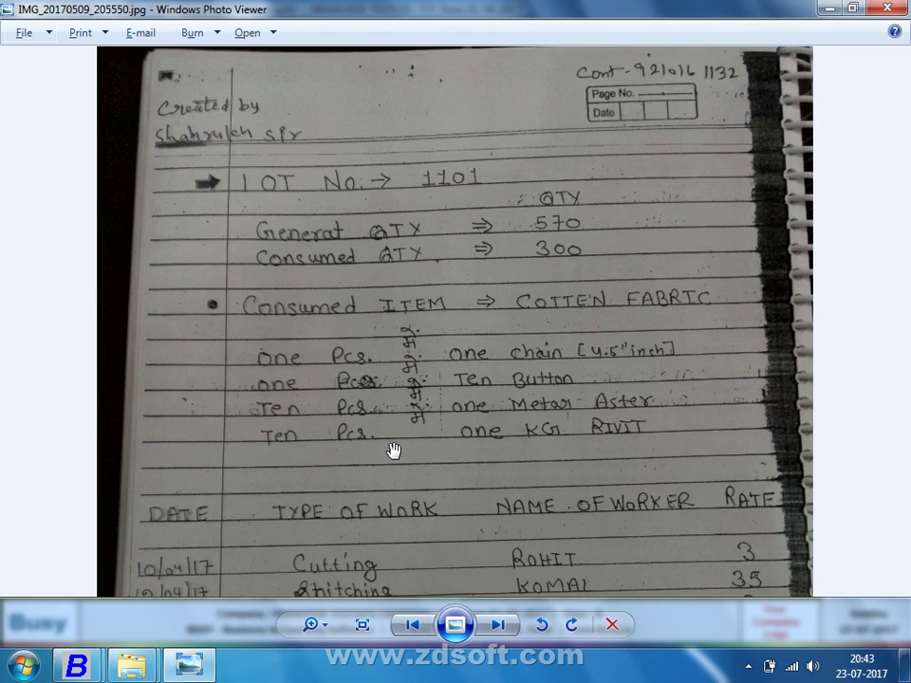
key("alt+Tab")
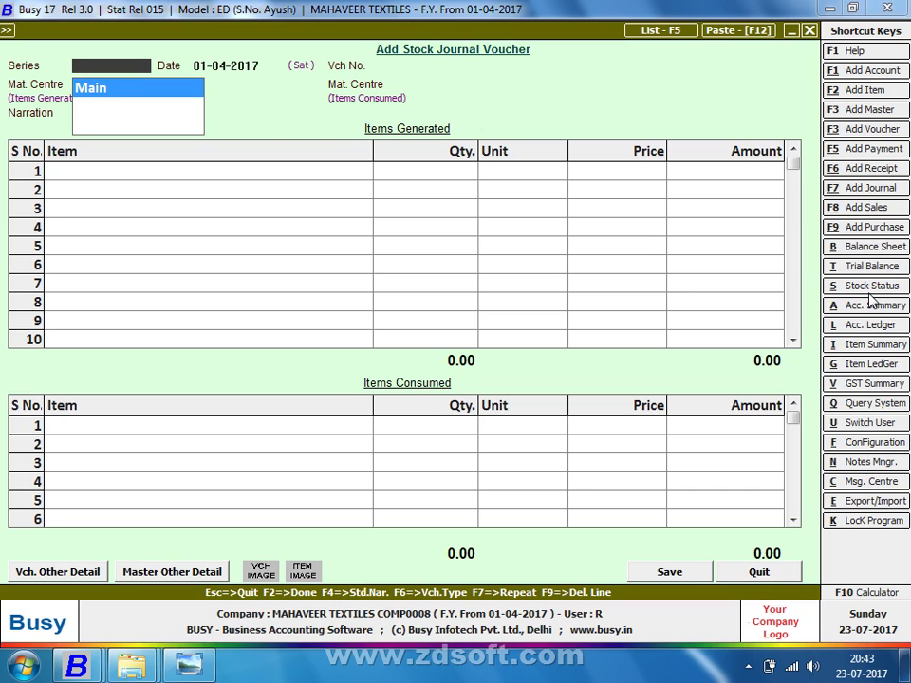
key("alt+Tab")
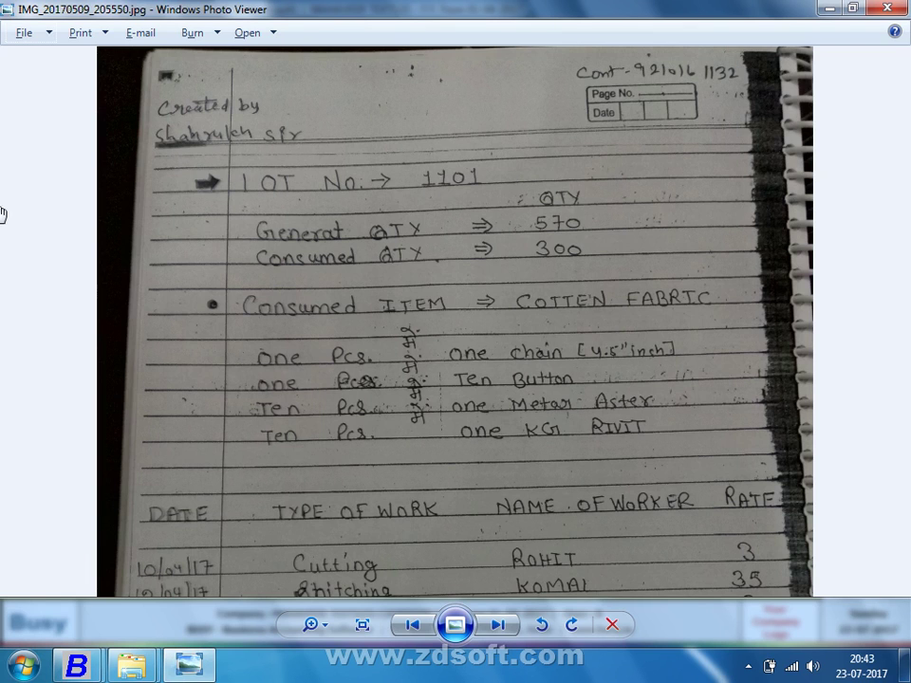
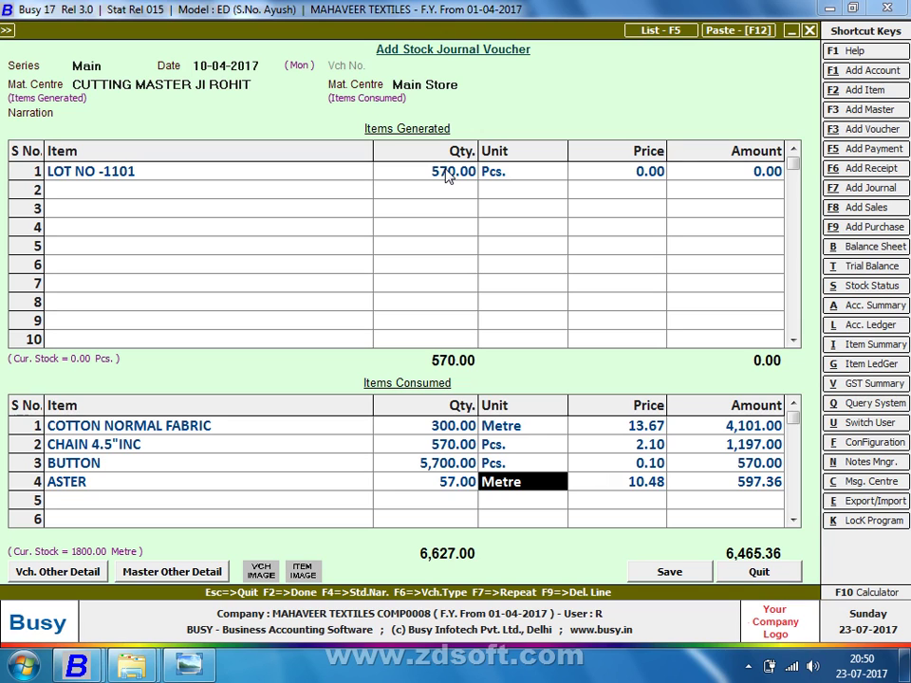
Confirm ASTER's unit, completing the fourth consumed row at 57 Metre and 10.48
key("Return")
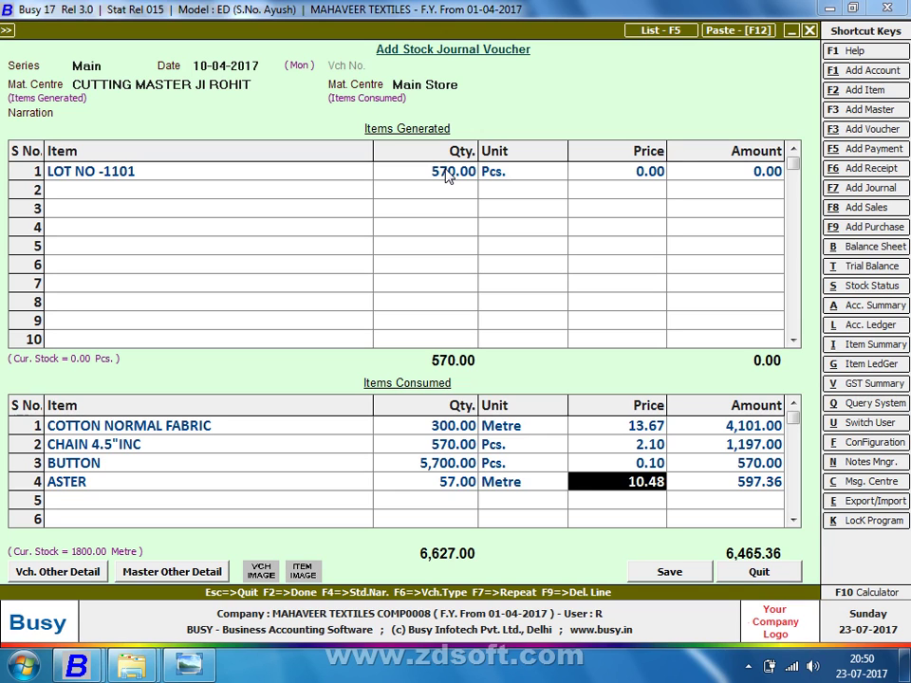
Add RIVIT as the fifth consumed item with quantity 57 Kgs
key("Return")
key("alt+Tab")
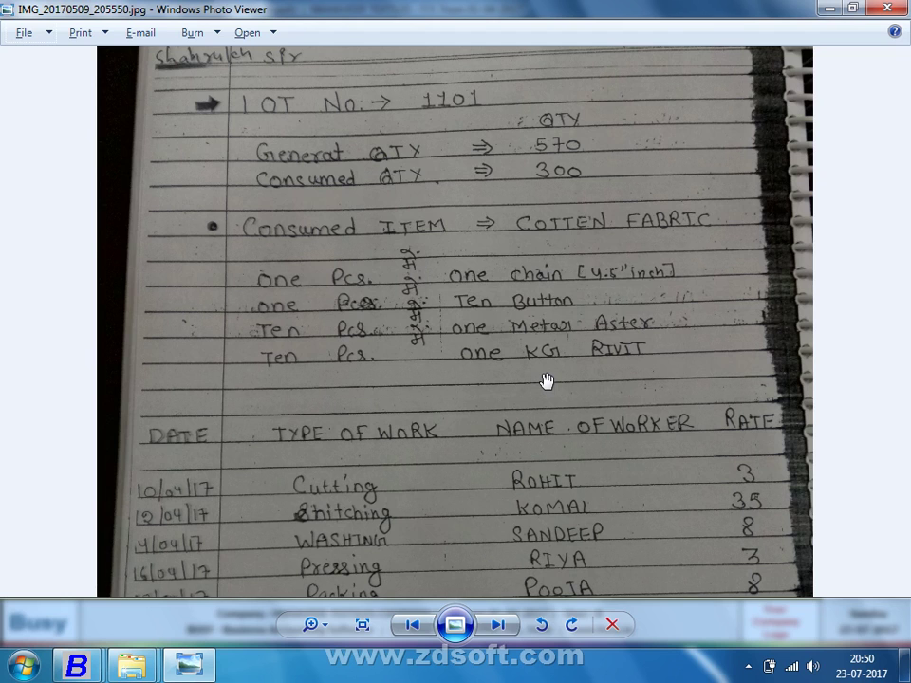
key("alt+Tab")
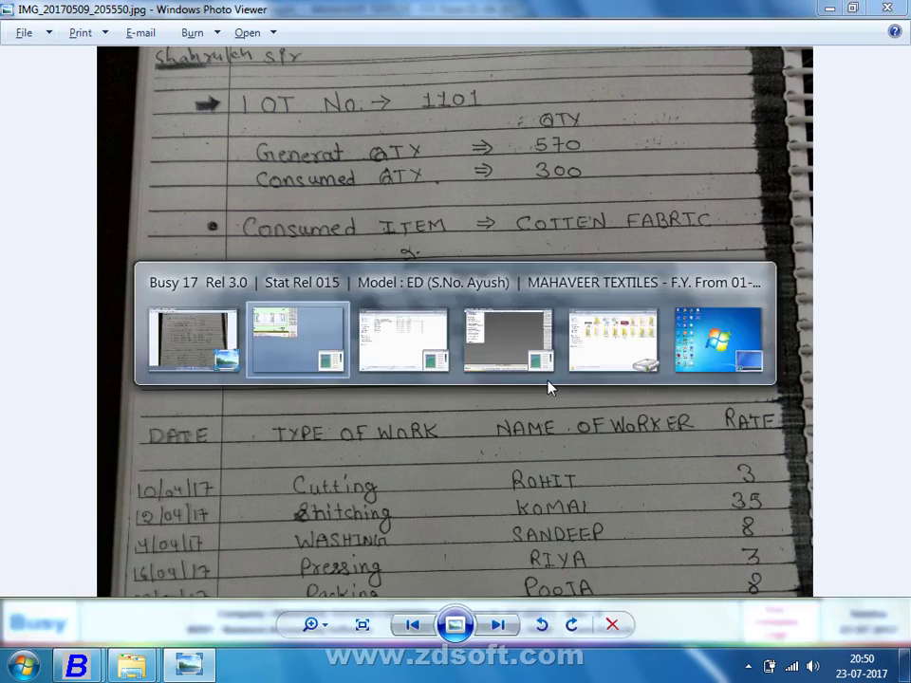
type("ri")
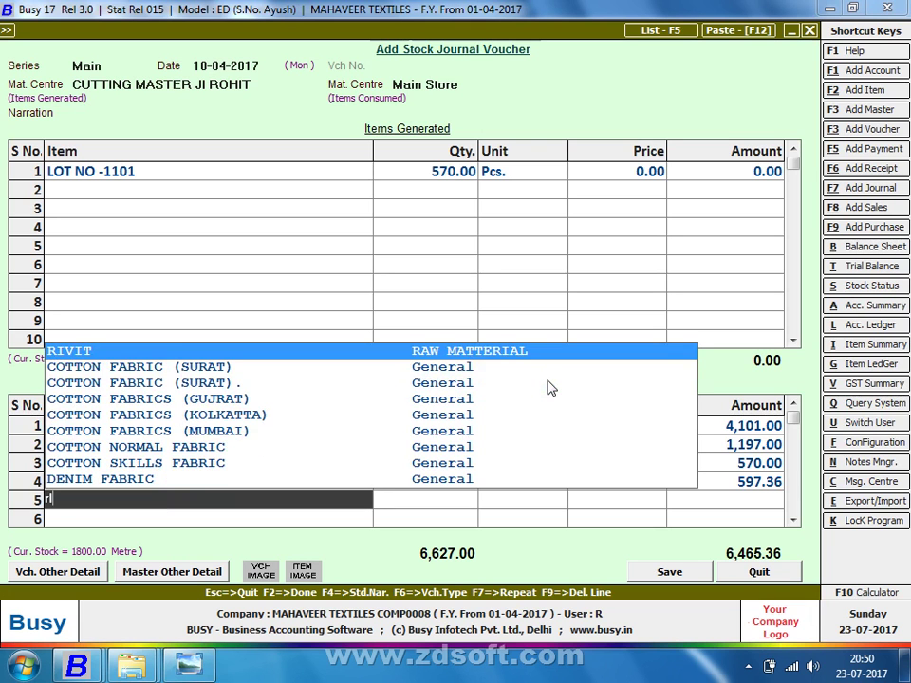
key("Return")
type("57")
key("Return")
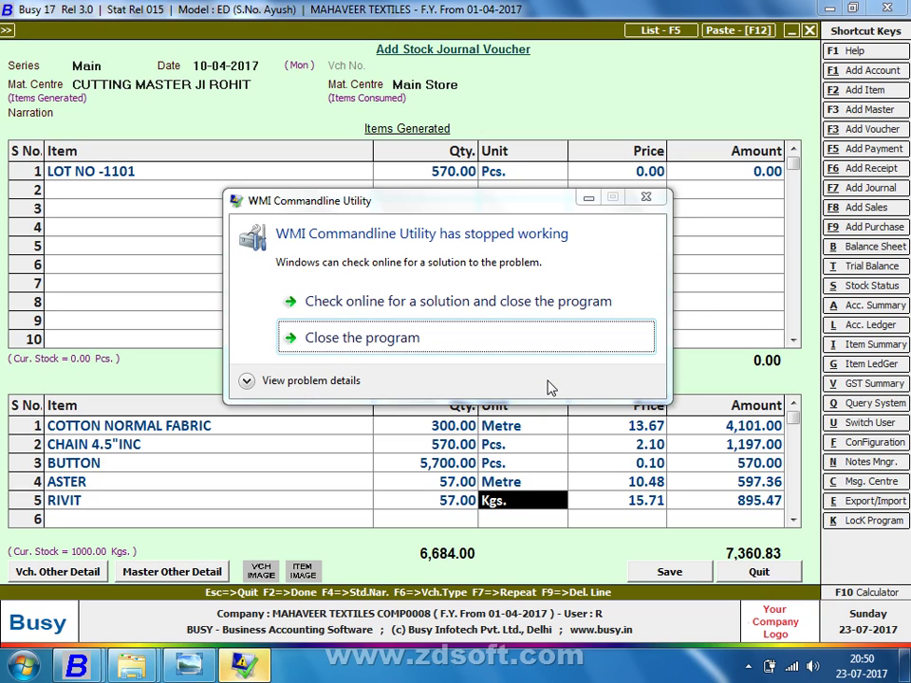
Close the crashed WMI utility's error message and recheck the handwritten lot notes
left_click(541, 348)
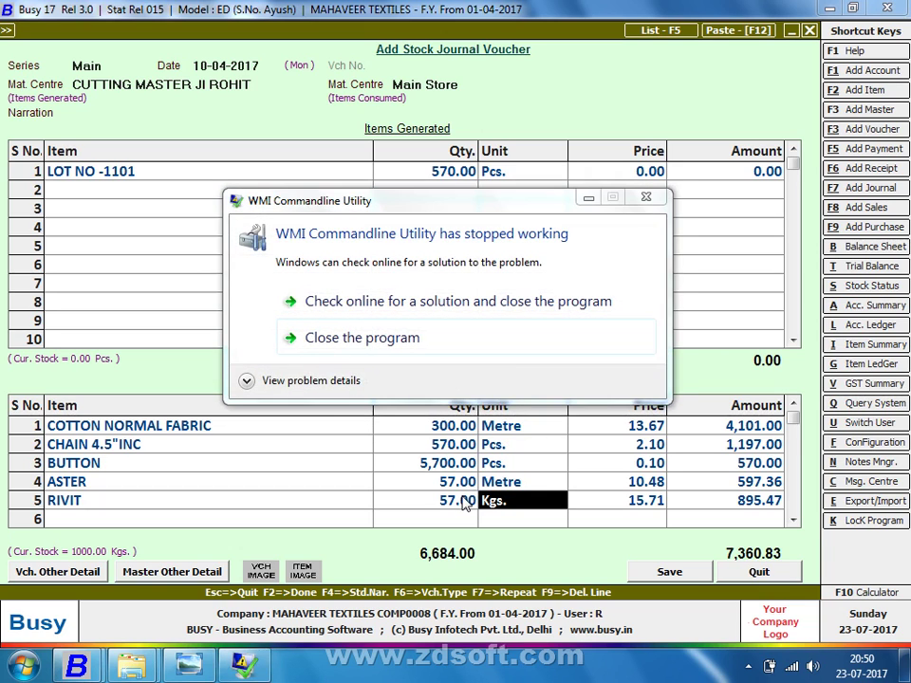
left_click(542, 347)
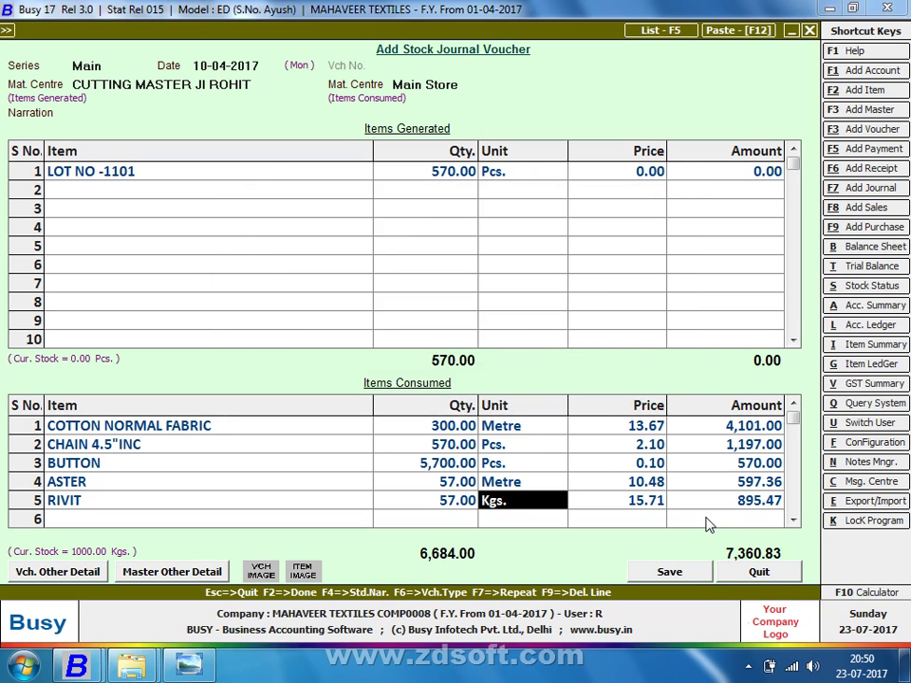
key("alt+Tab")
key("alt+Tab")
Enter 7,360.83 as LOT NO -1101's amount, giving a price of 12.91 for 570 pieces
left_click(669, 181)
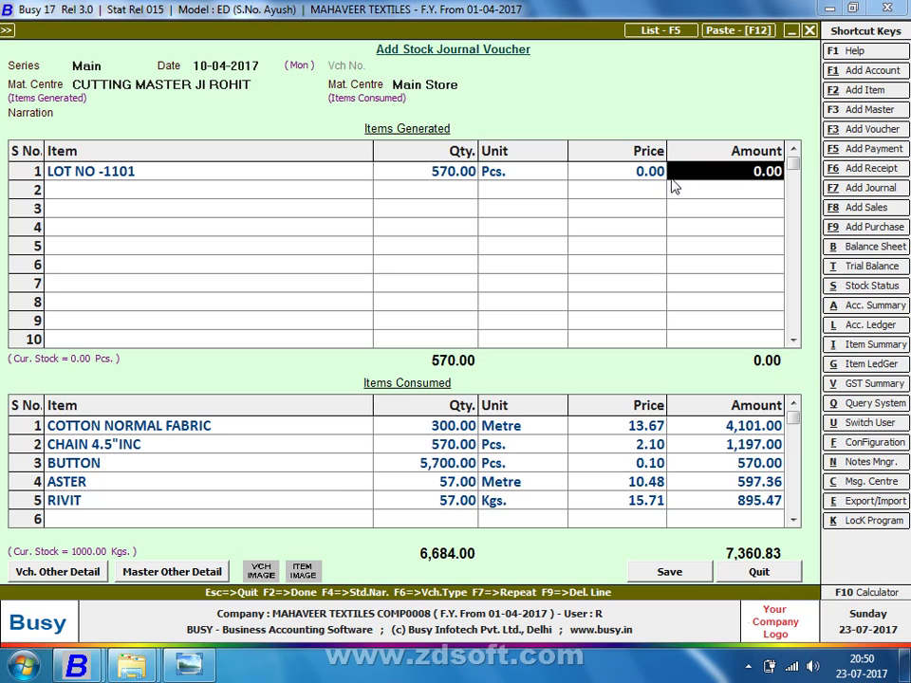
type("7360.83")
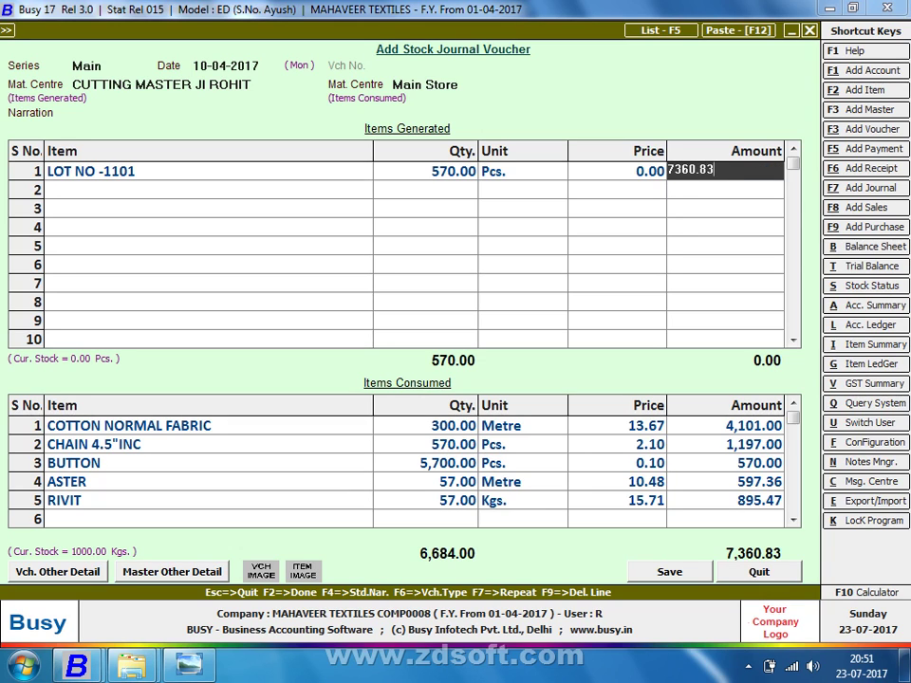
key("Return")
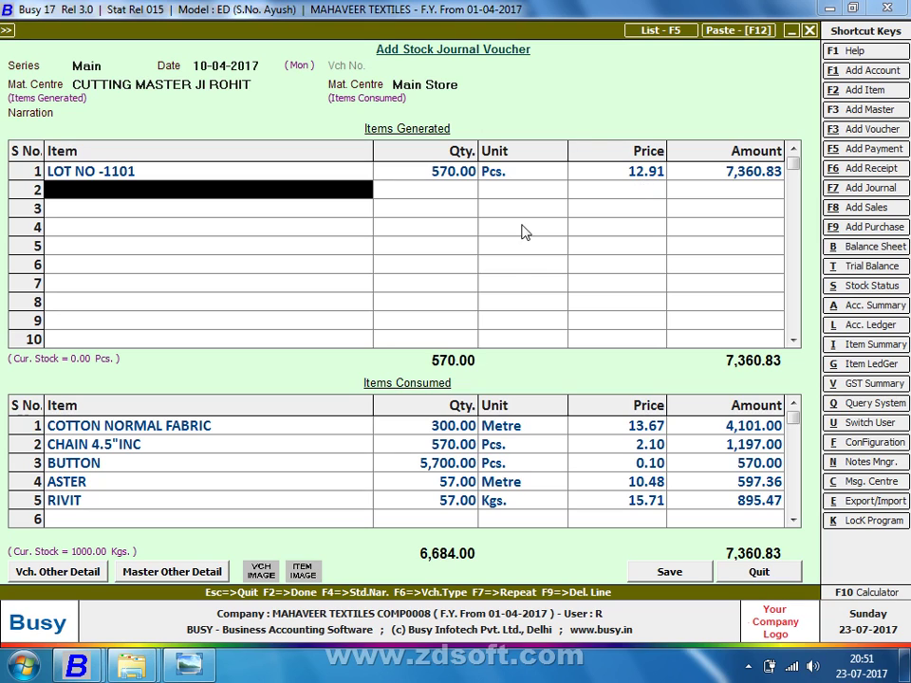
left_click_drag(387, 429, 392, 492)
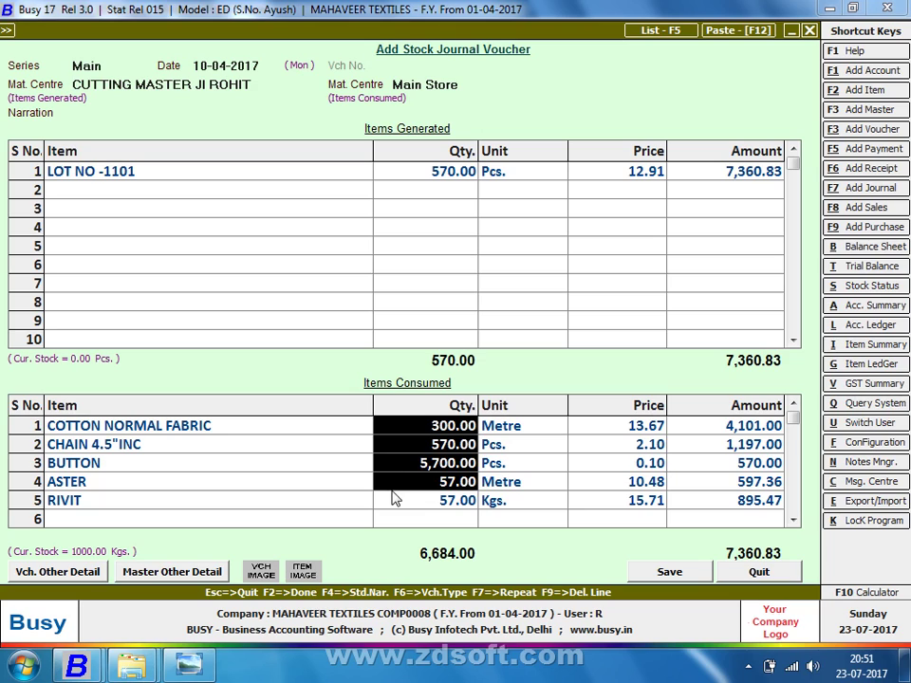
left_click(468, 178)
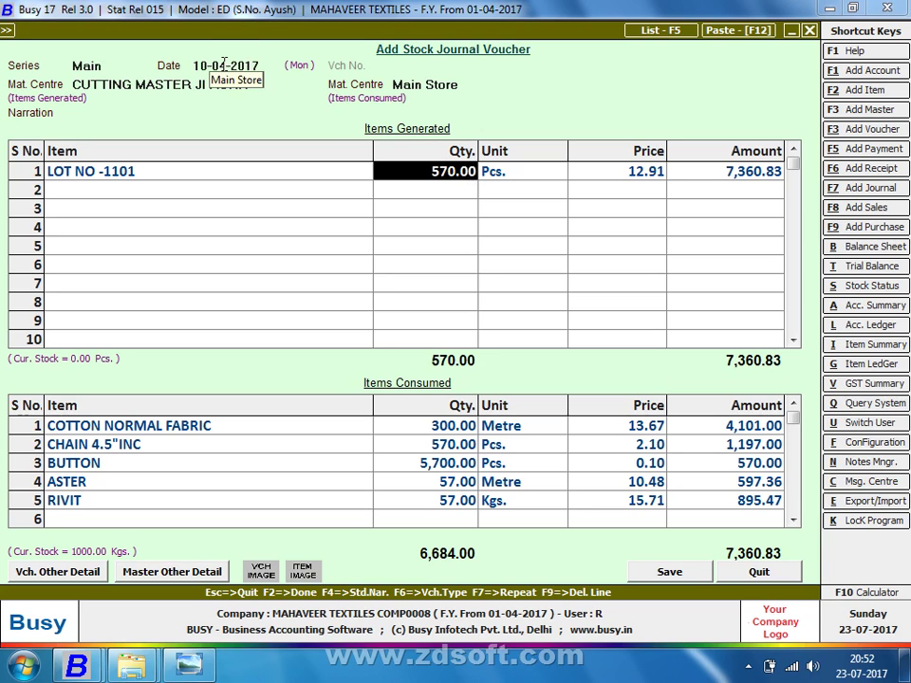
Check the lot notes, then keep Main Store as the consumed material centre
key("alt+Tab")
scroll(244, 407, "up", 2)
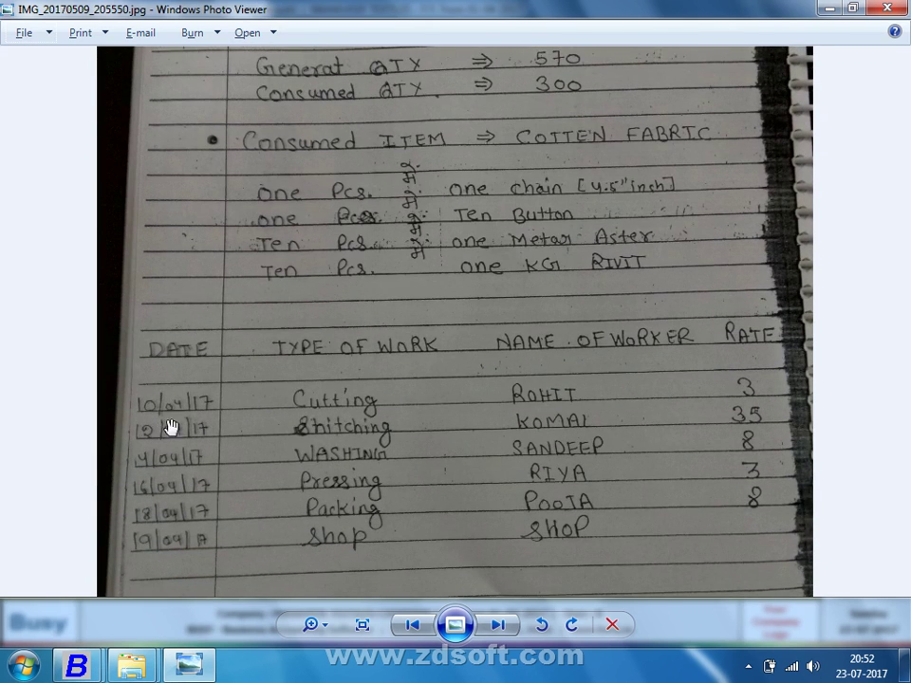
key("alt+Tab")
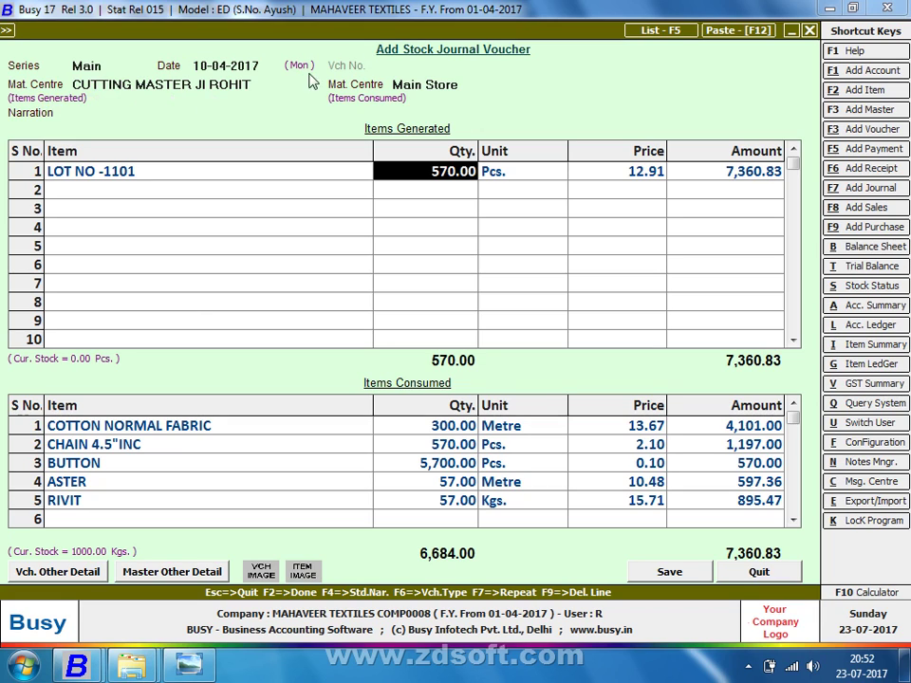
left_click(463, 83)
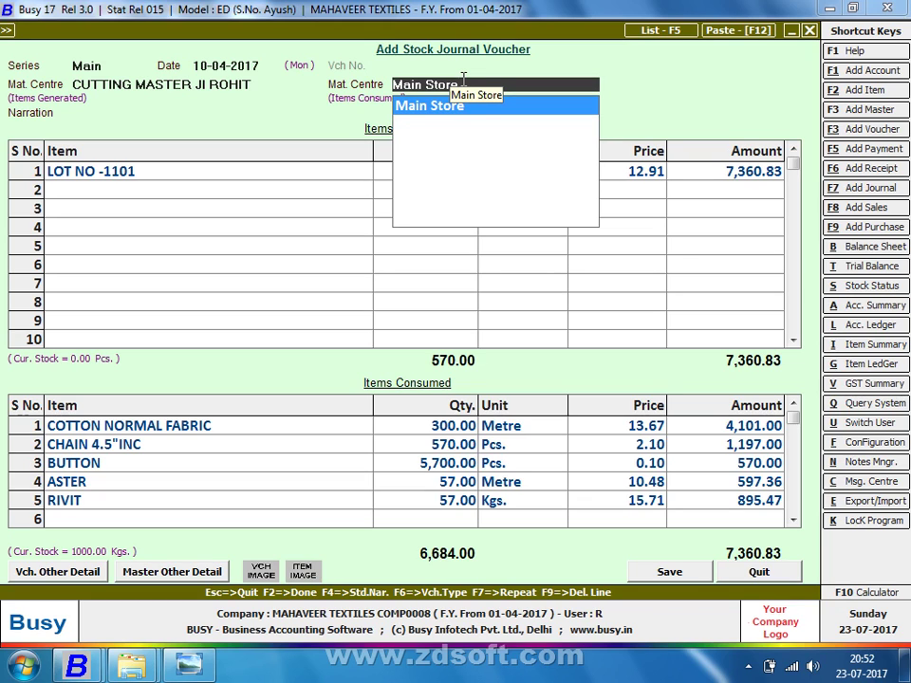
key("Return")
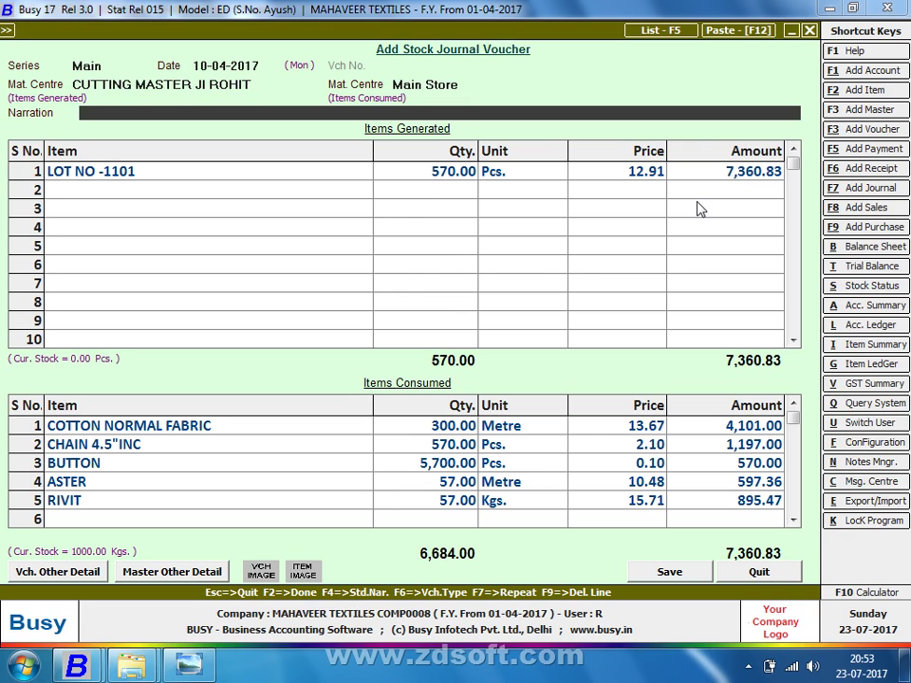
Save the LOT NO -1101 stock journal voucher with F2 and confirm
key("F2")
key("Return")
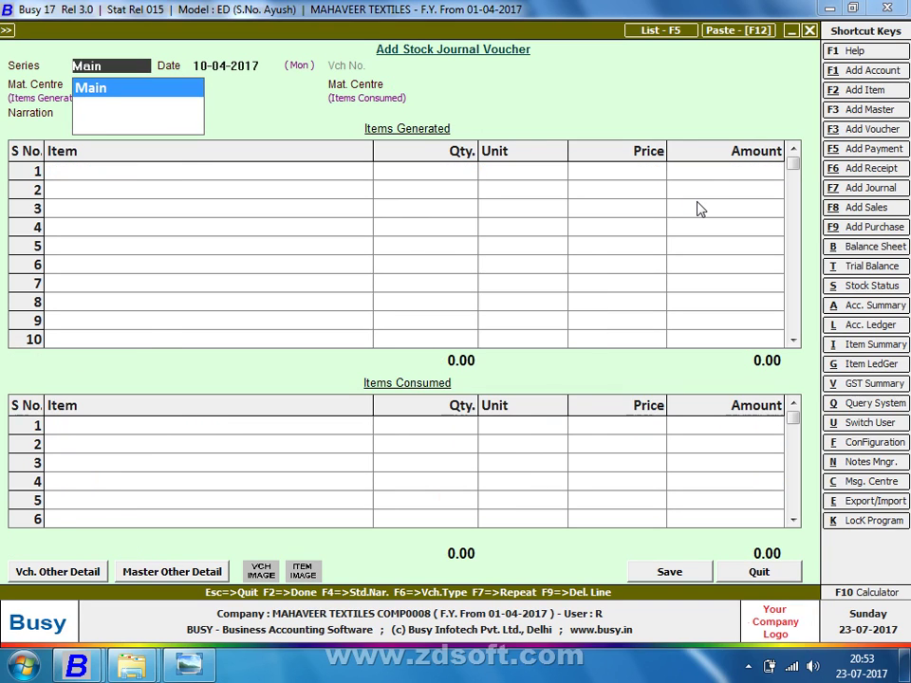
key("alt+Tab")
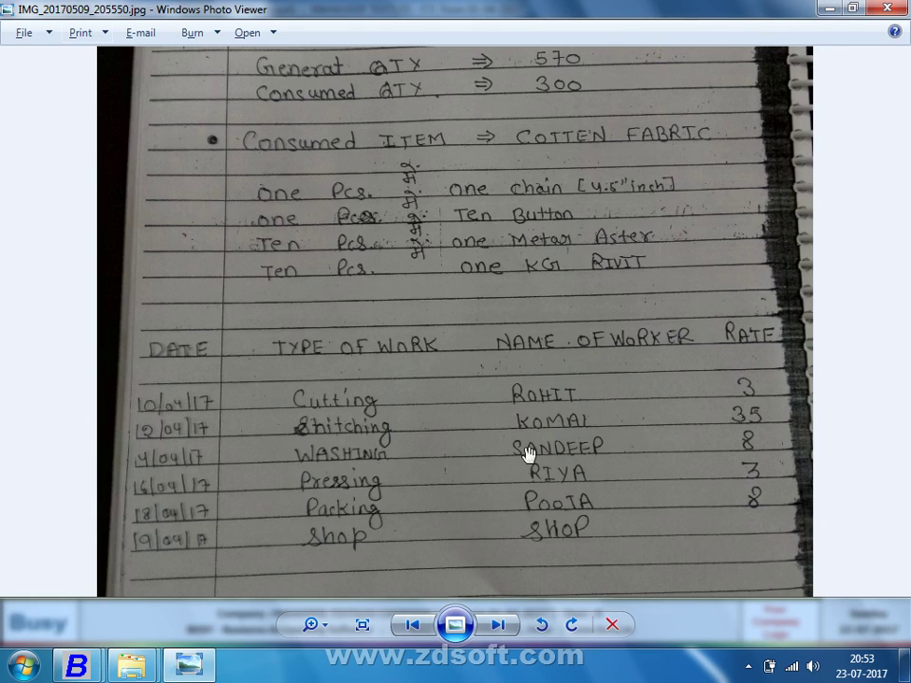
Show the next notebook photo zoomed to the LOT NO. 1102 header
key("Right")
scroll(503, 496, "up", 1)
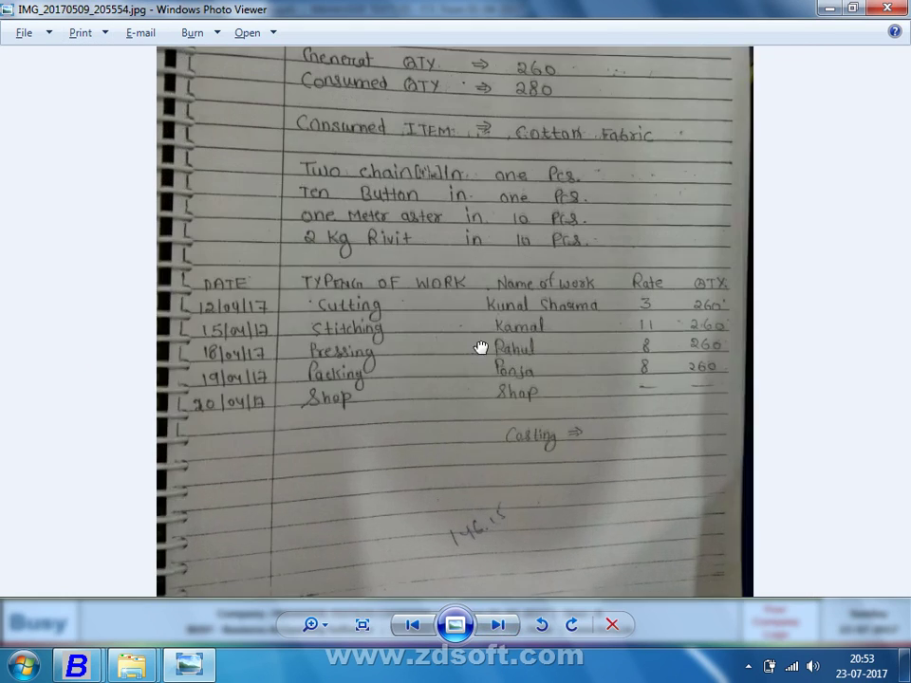
left_click_drag(480, 331, 468, 544)
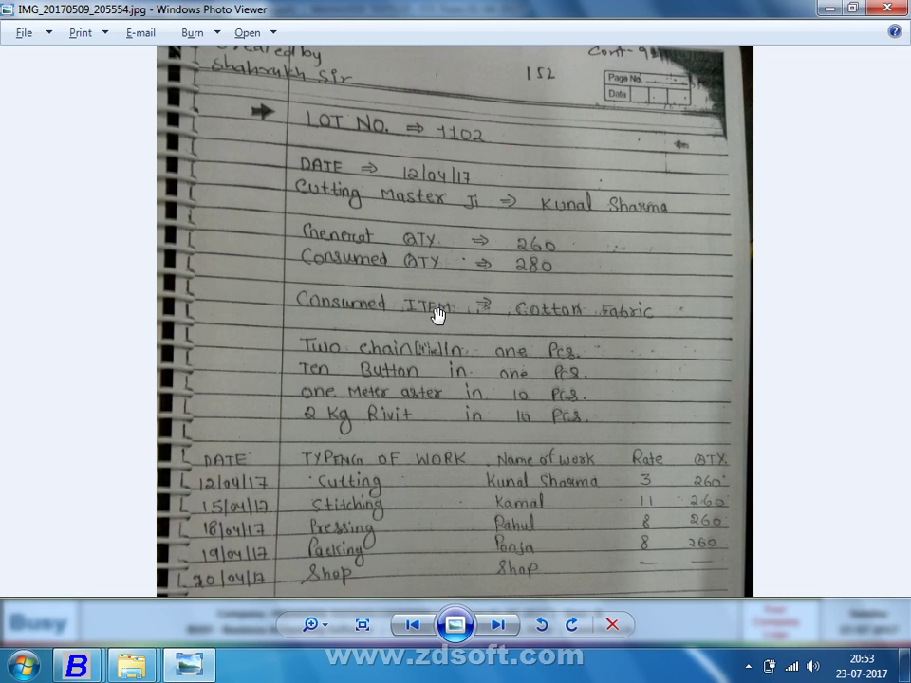
key("alt+Tab")
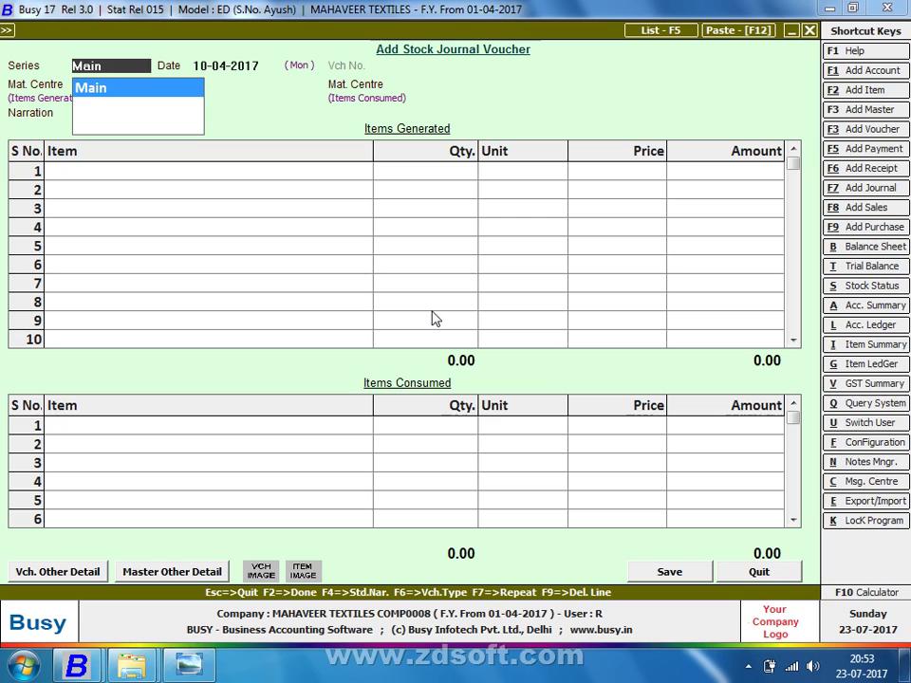
Reopen a fresh stock journal voucher in the Main series dated 12-04-2017
key("Return")
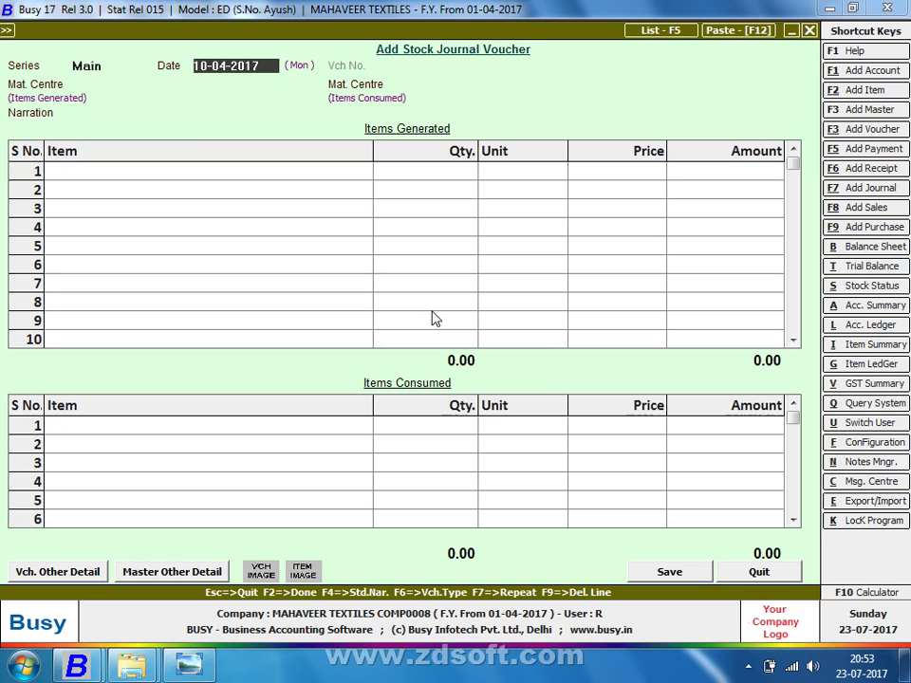
key("Escape")
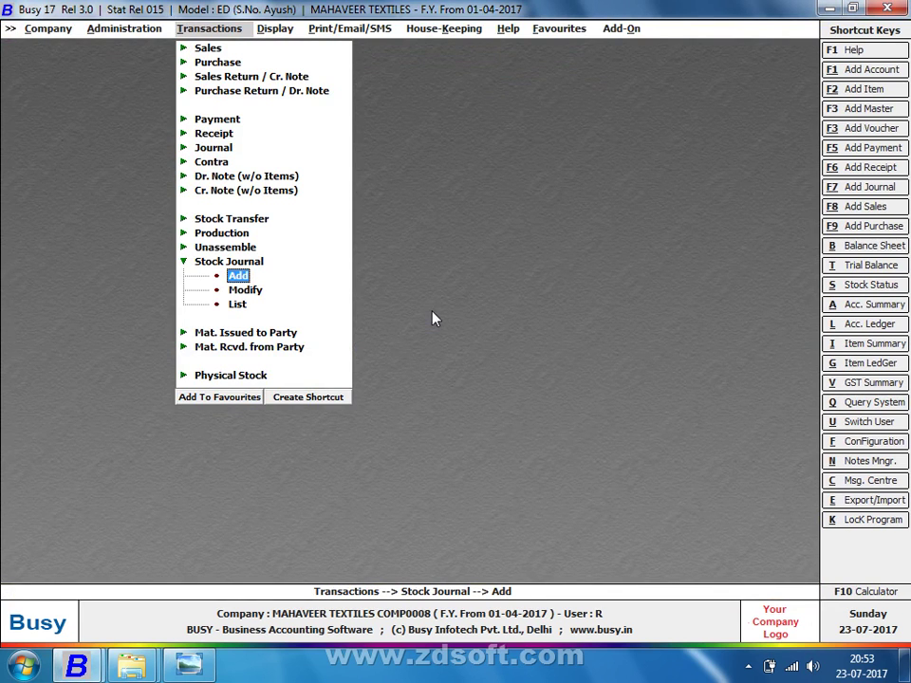
key("Return")
key("Return")
key("alt+Tab")
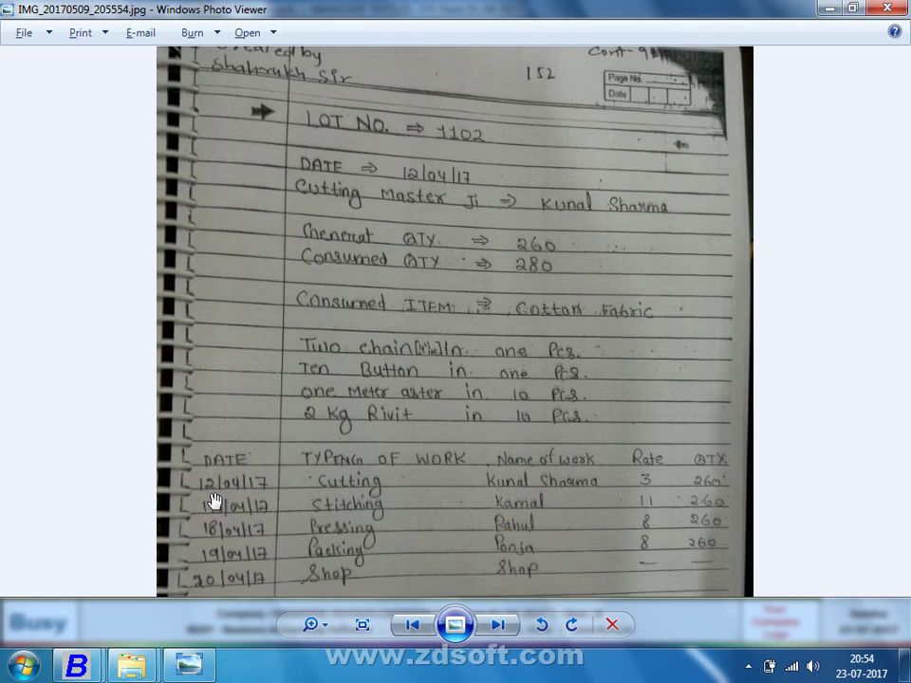
key("alt+Tab")
type("12")
key("Return")
Start a new material centre named after the cutting master
key("alt+Tab")
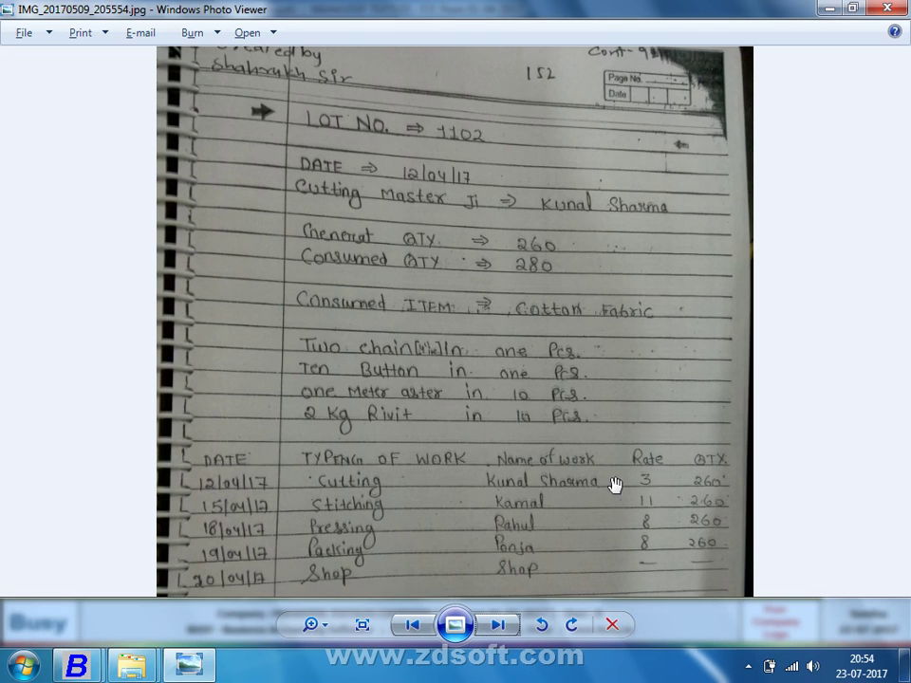
key("alt+Tab")
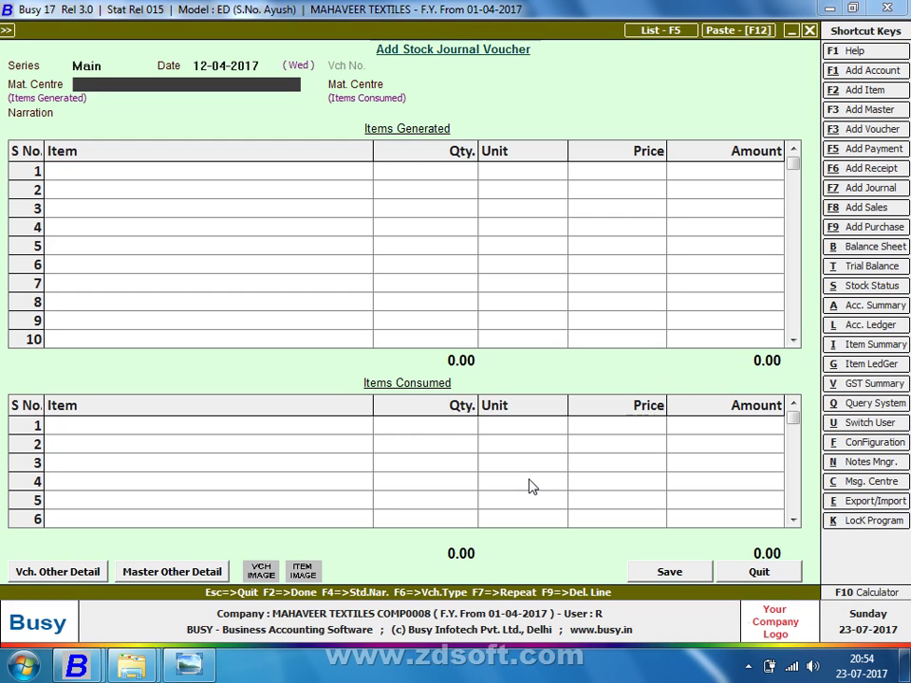
key("Return")
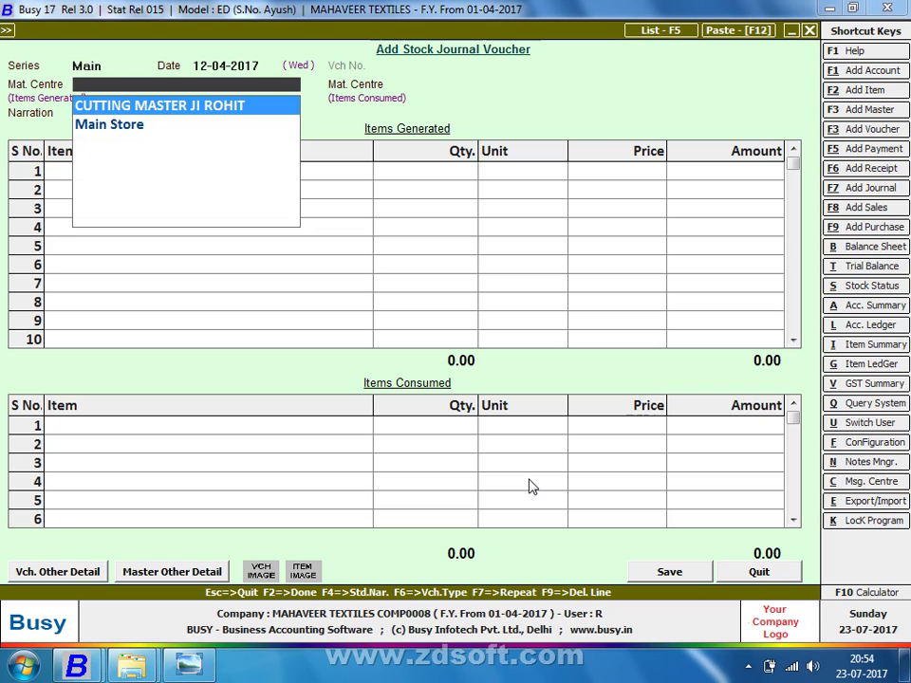
key("F3")
Place the new material centre under the Production Floors group
key("Return")
key("Return")
key("Return")
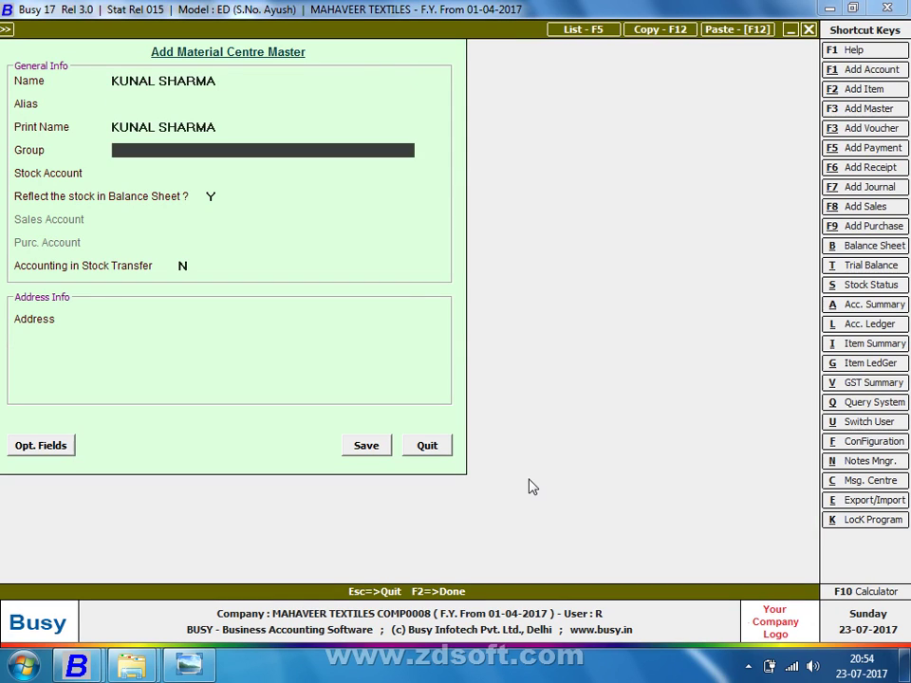
key("Down")
key("Return")
key("Return")
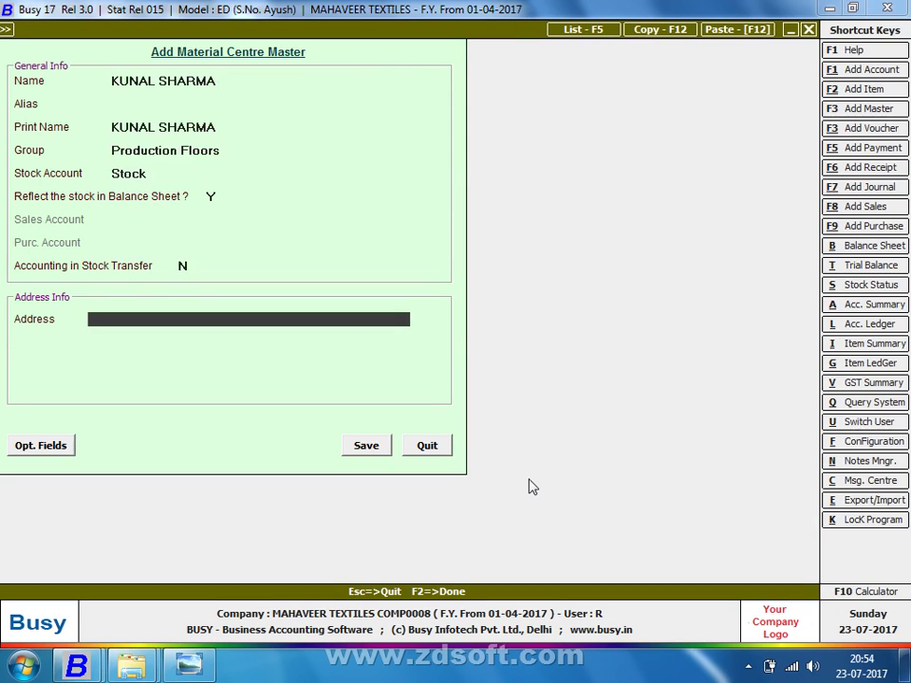
Create the centre's account, named after the cutting master, under Sundry Creditors
key("Up")
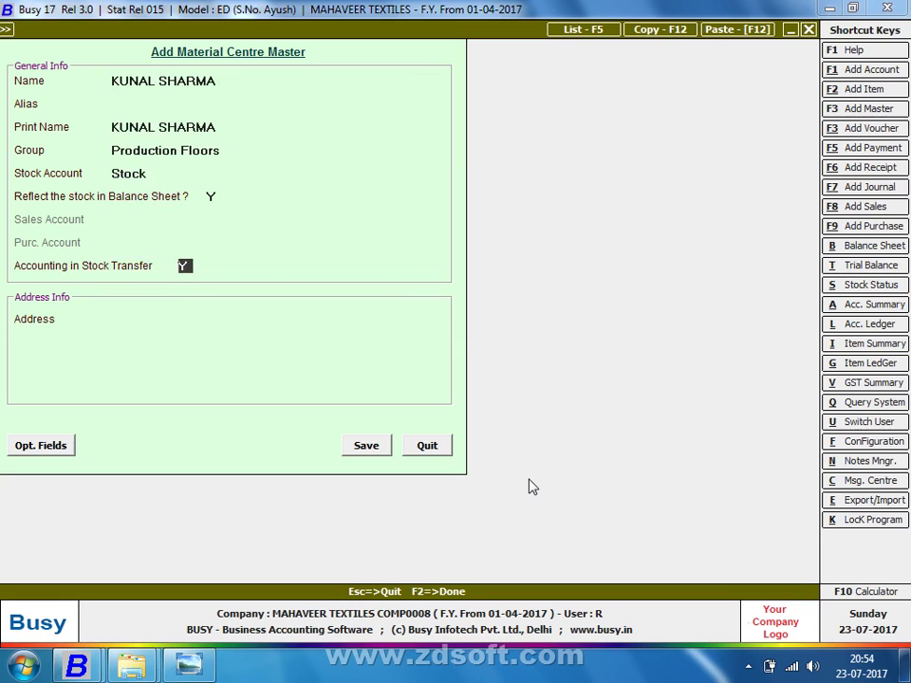
type("Y")
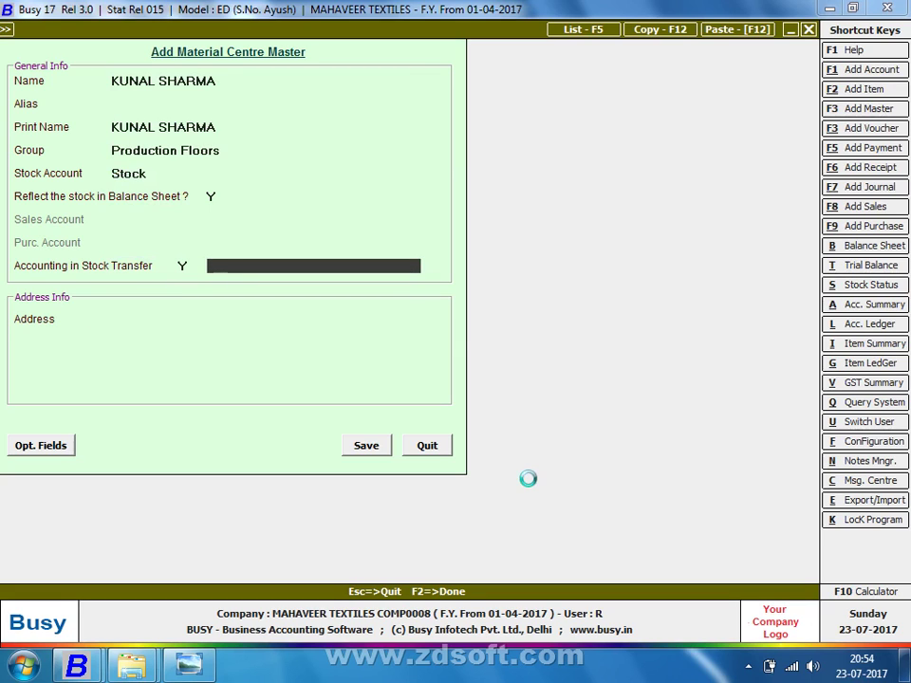
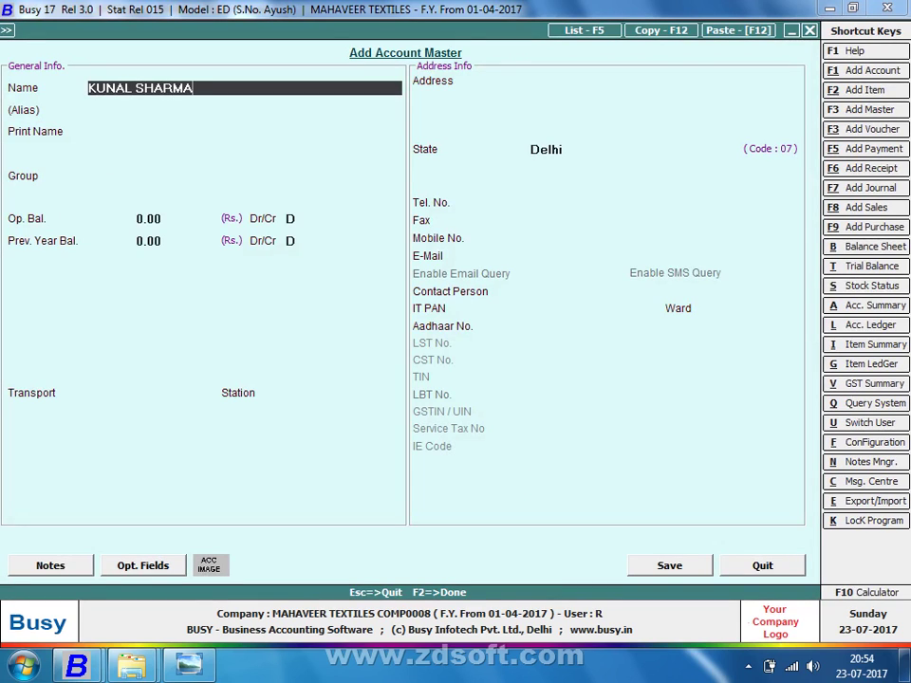
key("Return")
key("Return")
key("Return")
type("SUN")
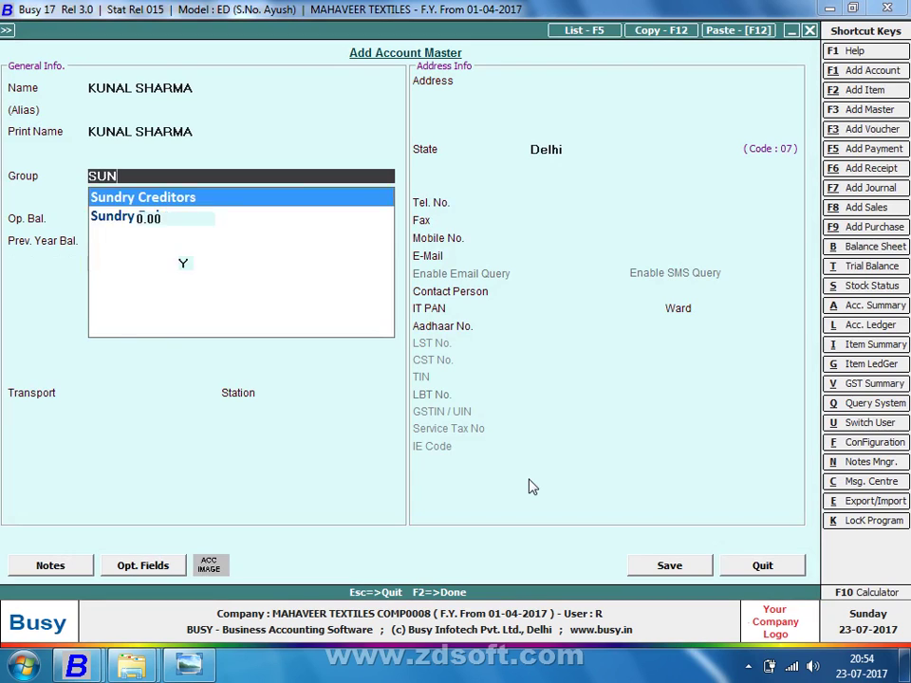
key("Return")
key("Return")
key("Return")
type("N")
key("Return")
key("Return")
key("Return")
key("Return")
key("Return")
key("Return")
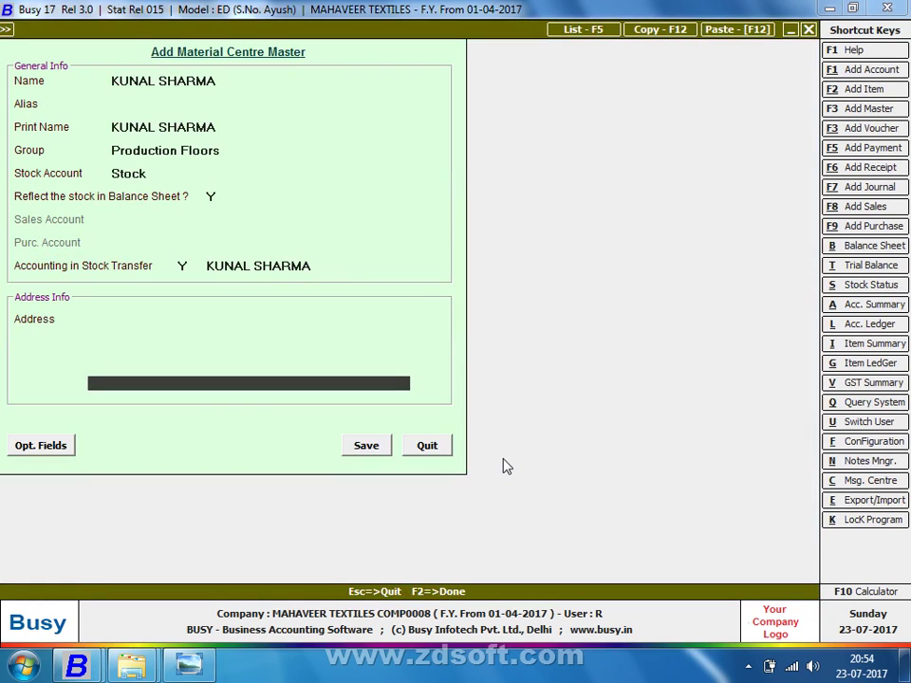
key("Down")
key("Down")
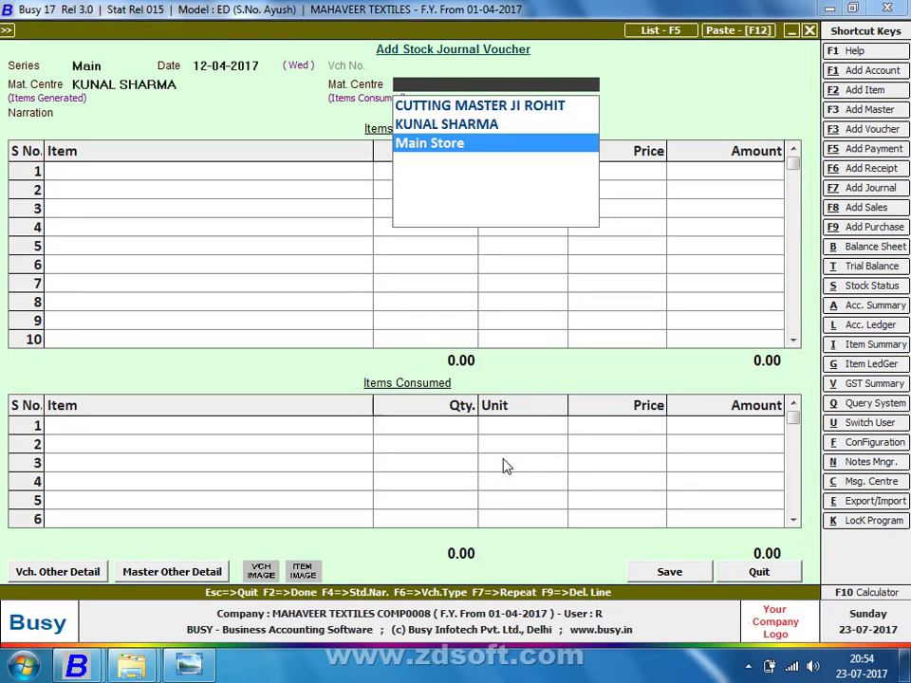
Consume from Main Store and create item LOT NO -1102 by duplicating LOT NO -1101's master
key("Return")
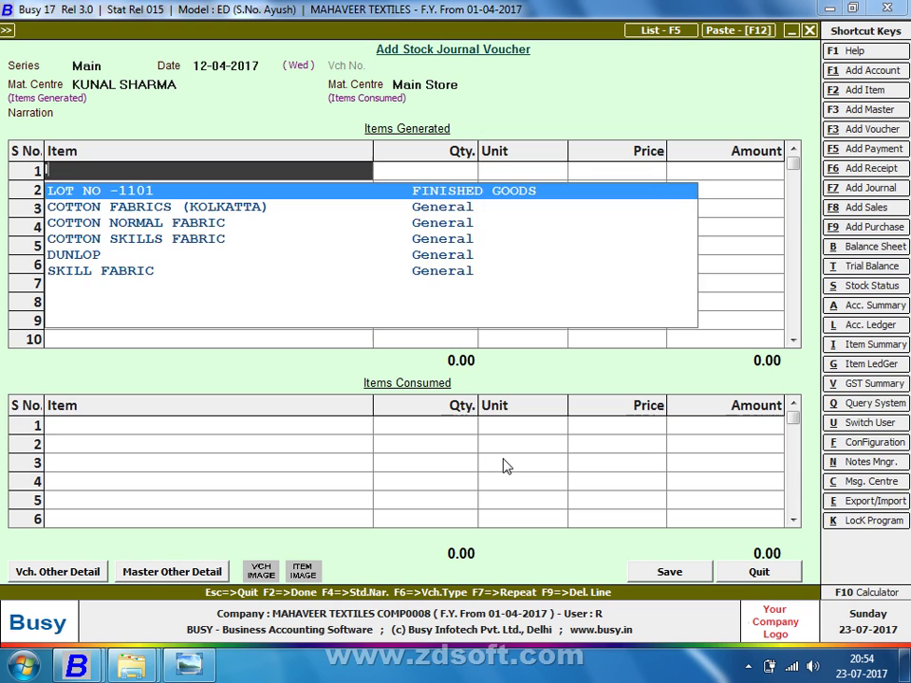
key("Return")
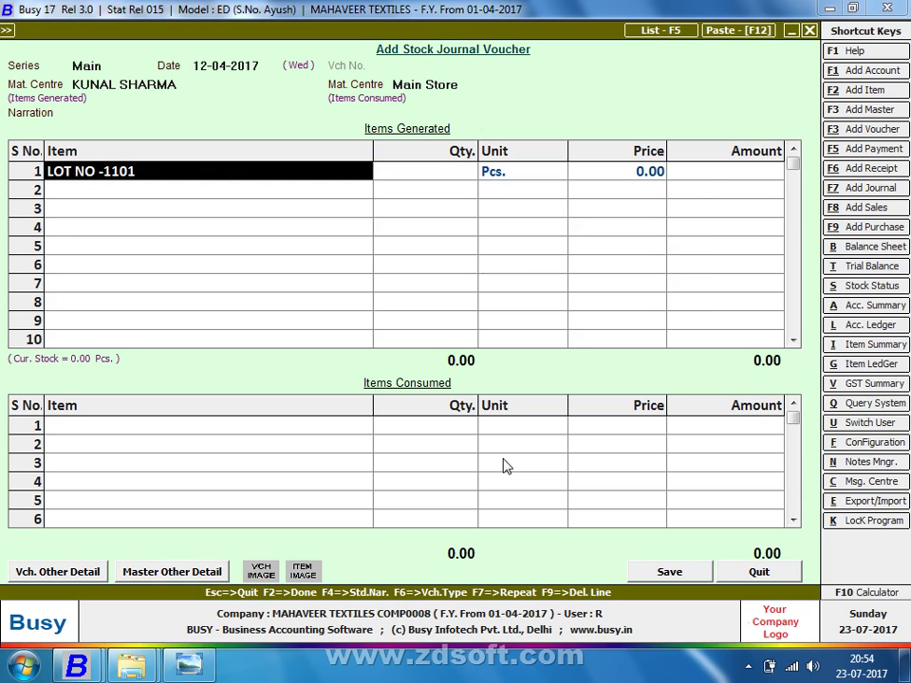
key("ctrl+Return")
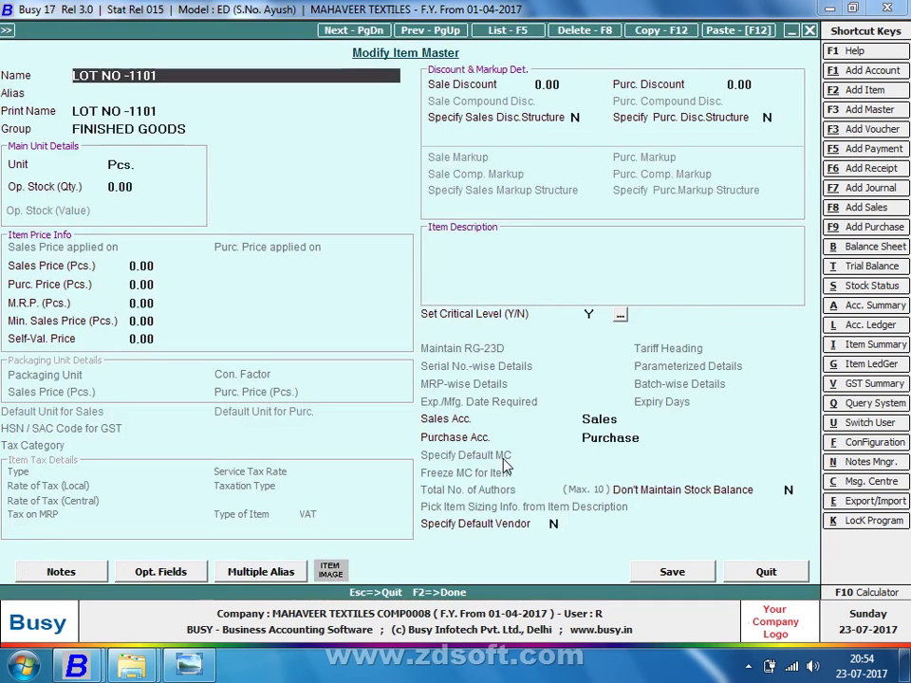
key("F12")
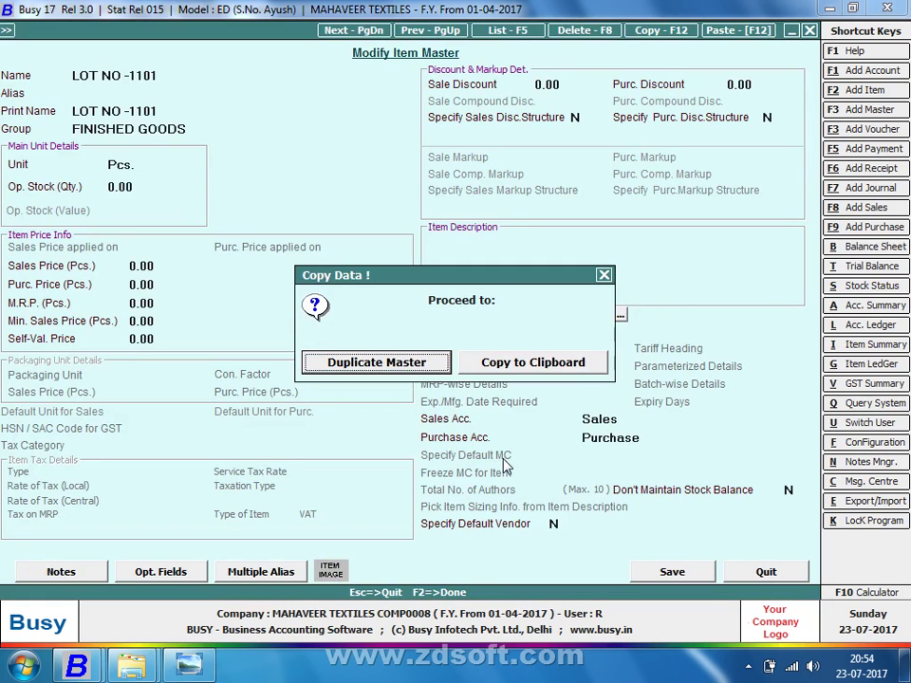
key("Return")
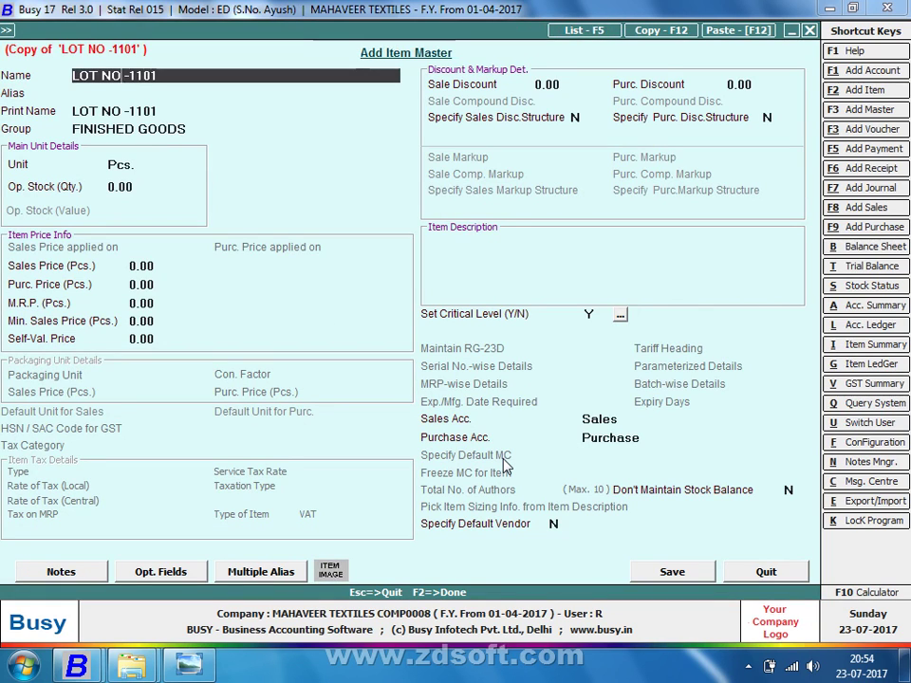
key("BackSpace")
type("2")
key("Return")
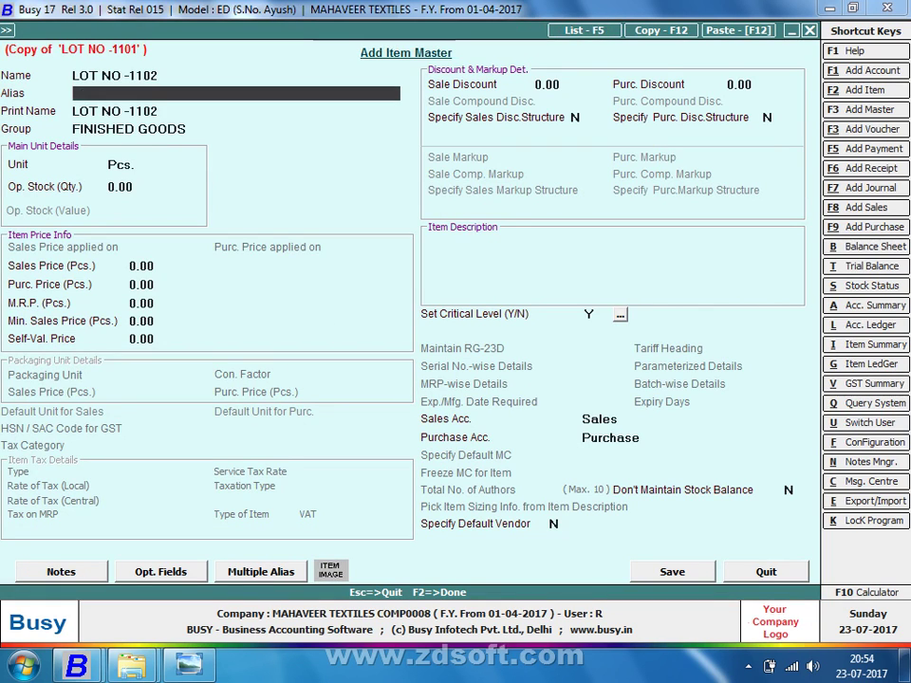
key("F2")
key("Return")
key("Escape")
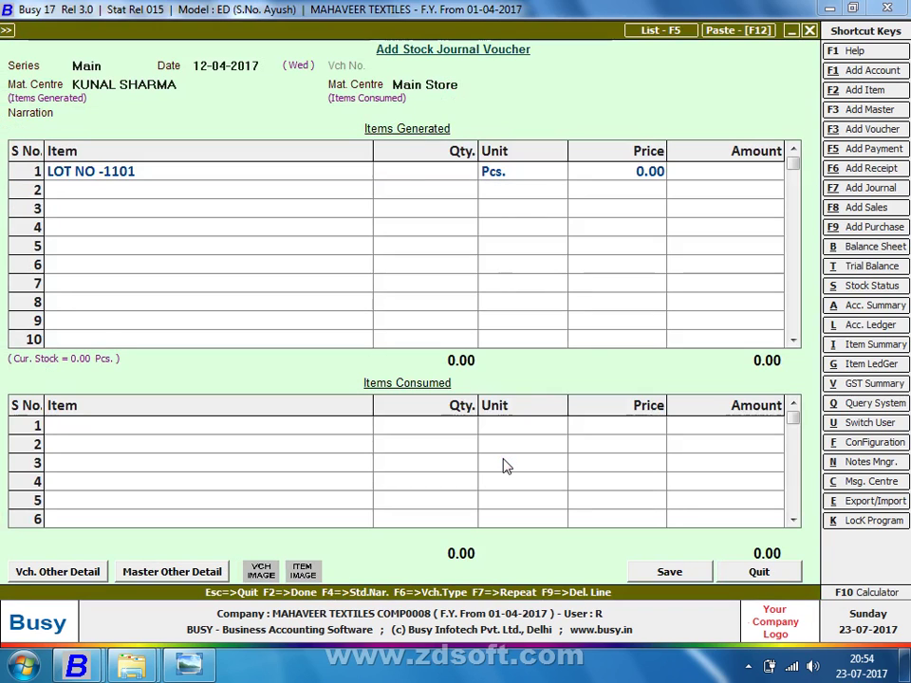
Generate LOT NO -1102 with quantity 260 Pcs. on the voucher
type("1102")
key("Return")
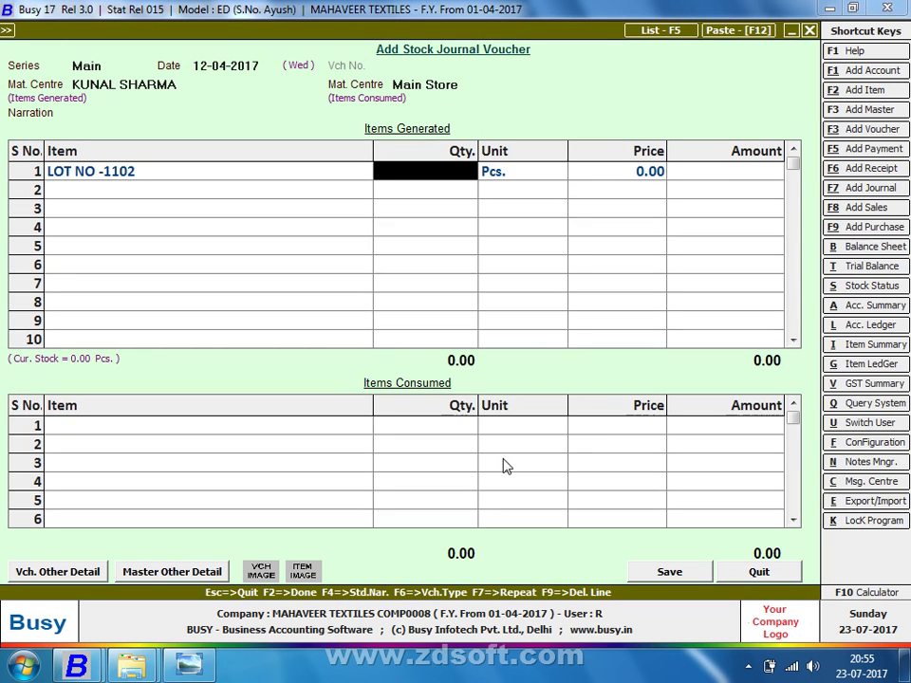
key("alt+Tab")
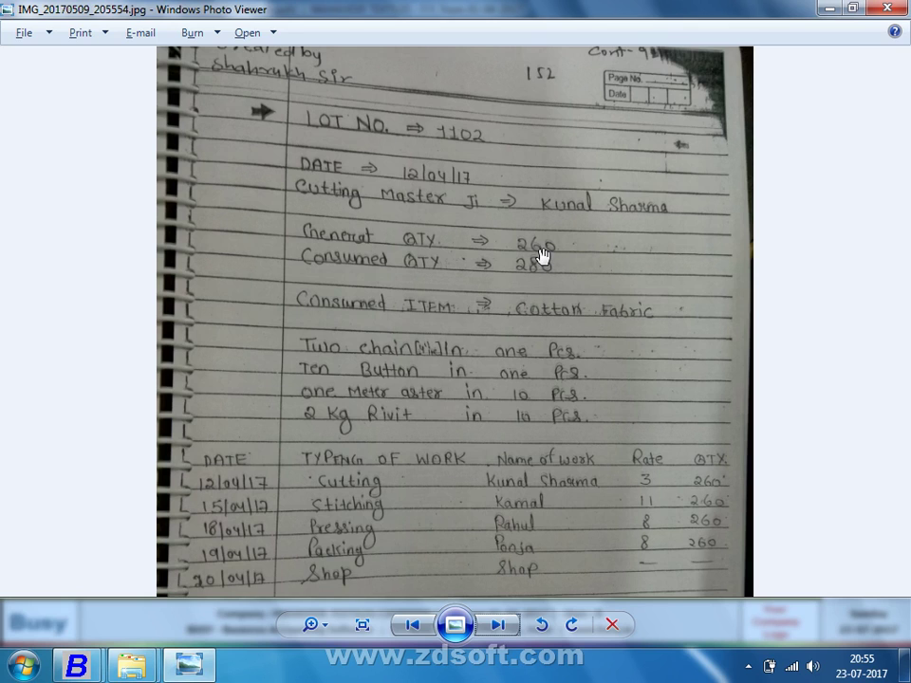
key("alt+Tab")
type("260")
key("Return")
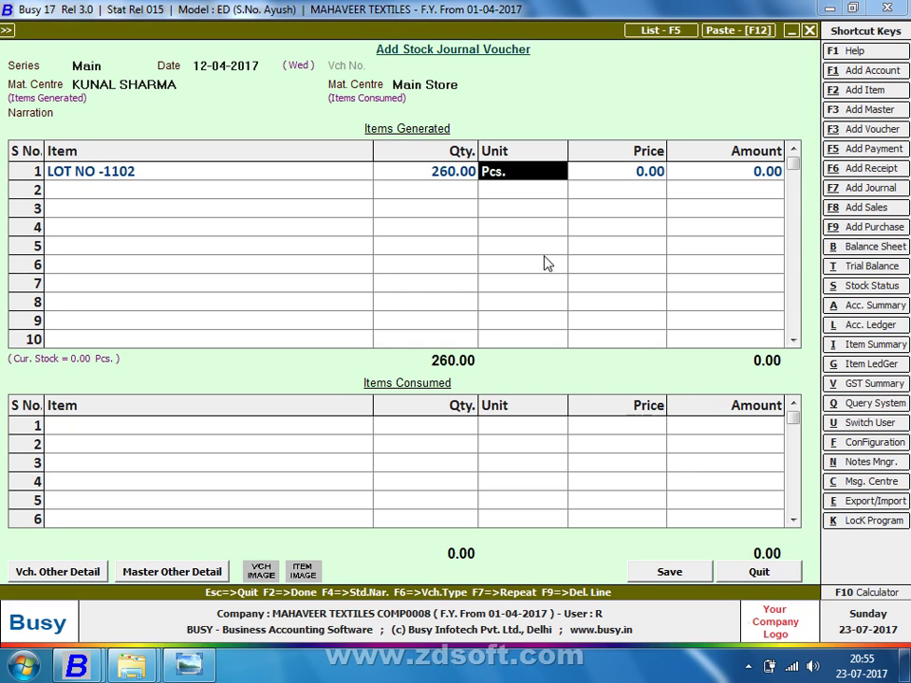
key("Return")
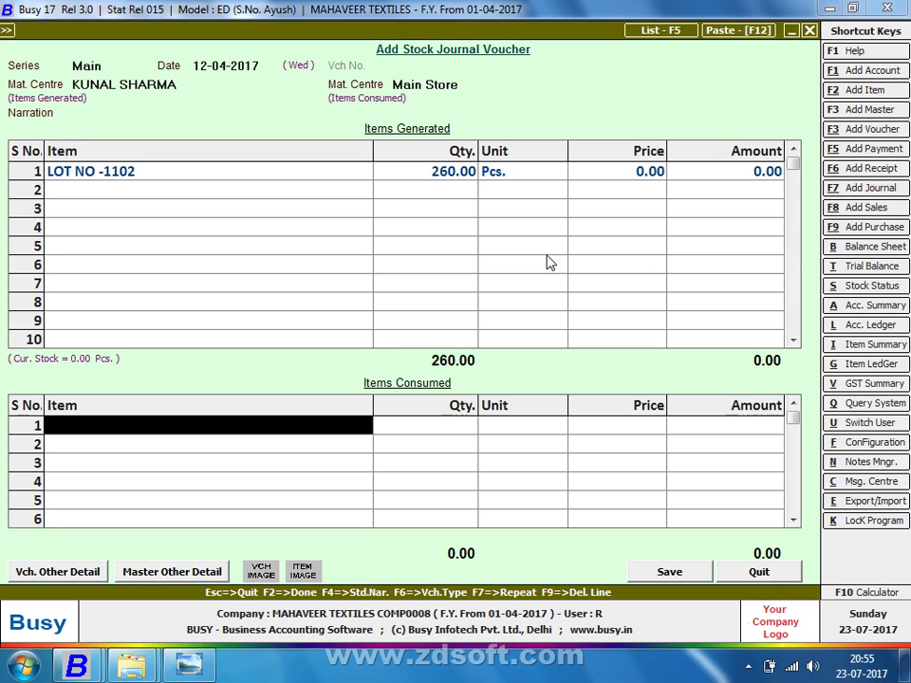
key("alt+Tab")
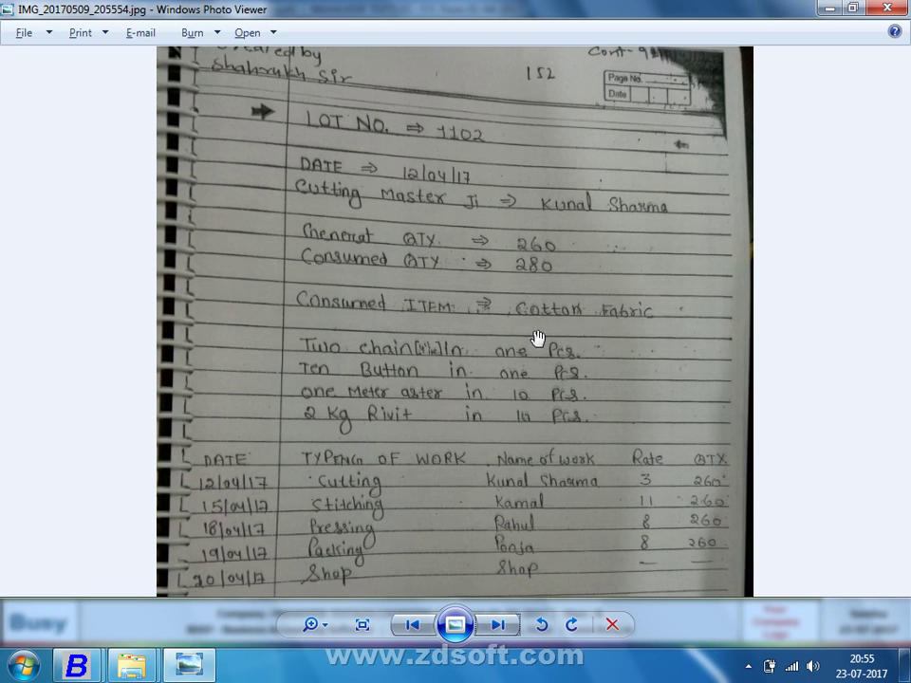
key("alt+Tab")
Consume 280 Metre of COTTON NORMAL FABRIC as the first item
key("Return")
type("cOT")
key("Down")
key("Down")
key("Down")
key("Down")
key("Down")
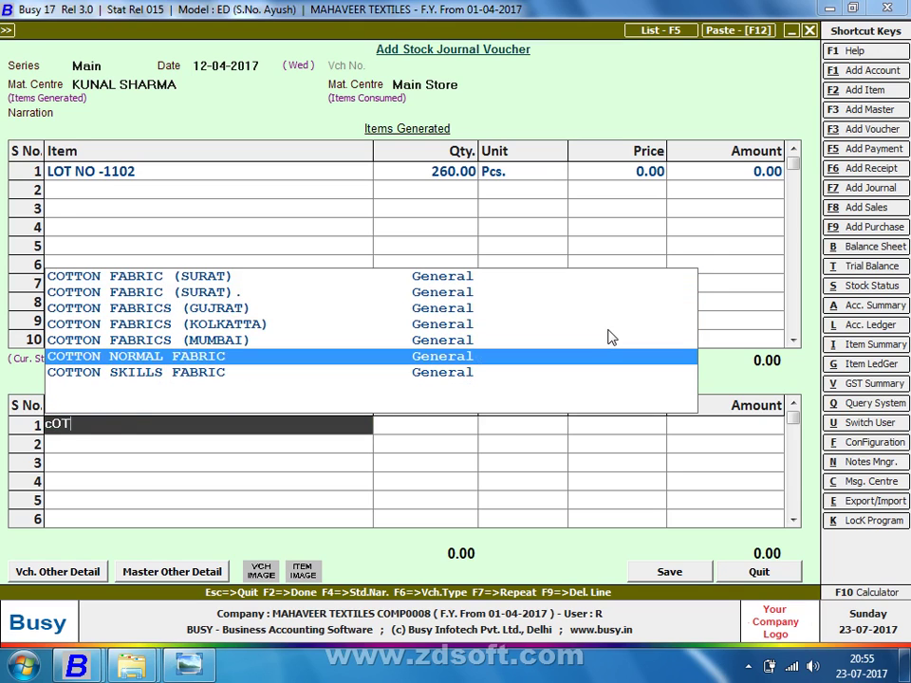
key("Return")
type("280")
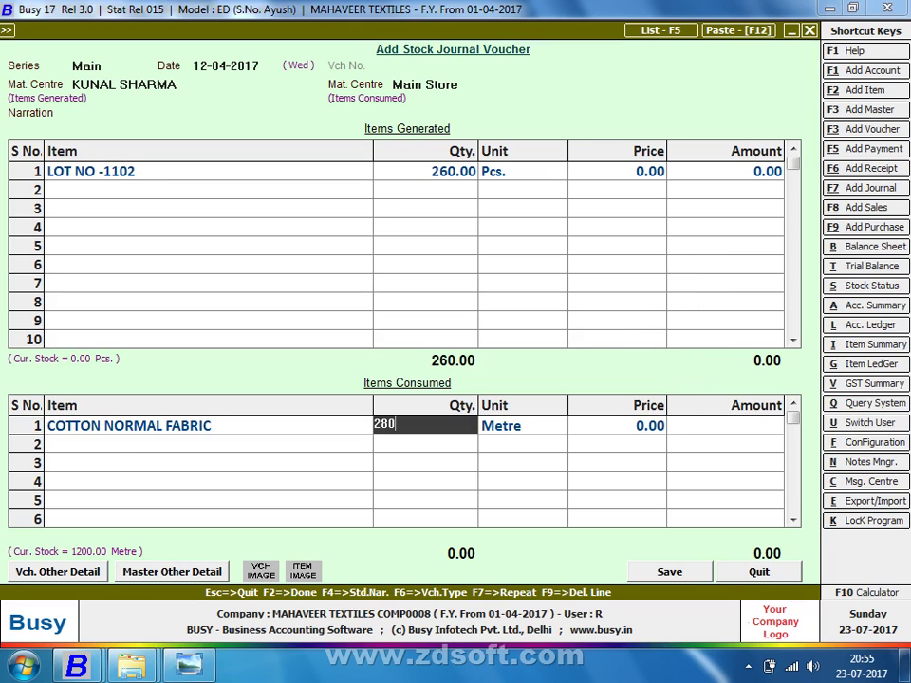
key("Return")
key("Return")
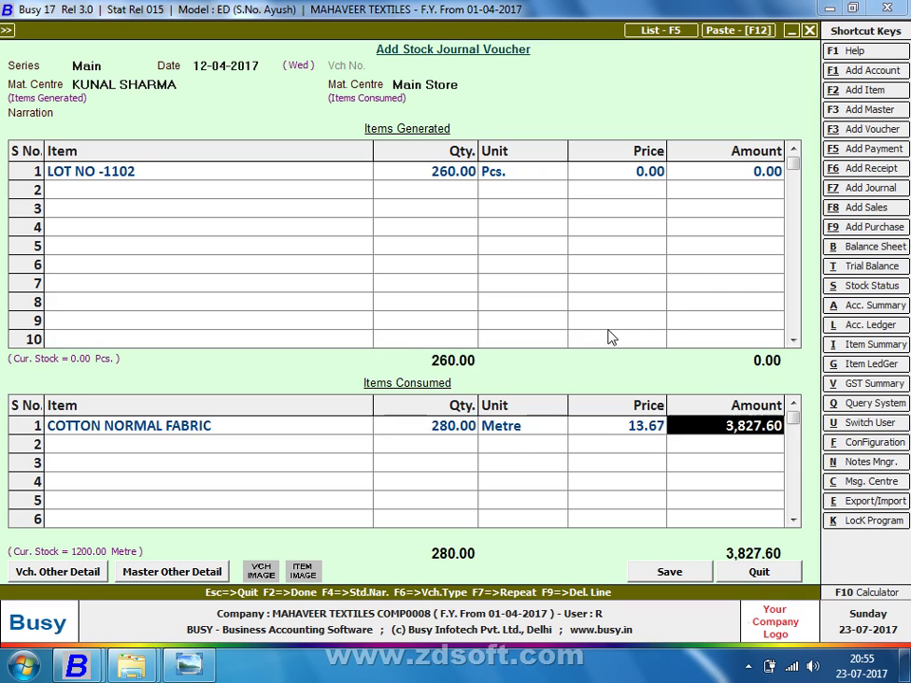
key("Return")
Add CHAIN 4.0 "INC as the second consumed item with quantity 260
key("alt+Tab")
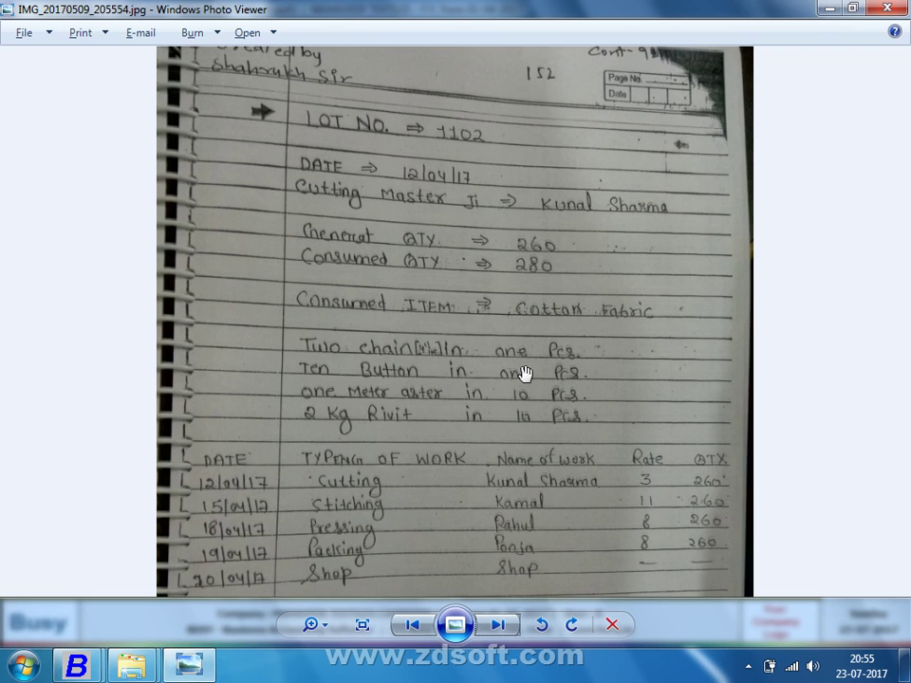
key("alt+Tab")
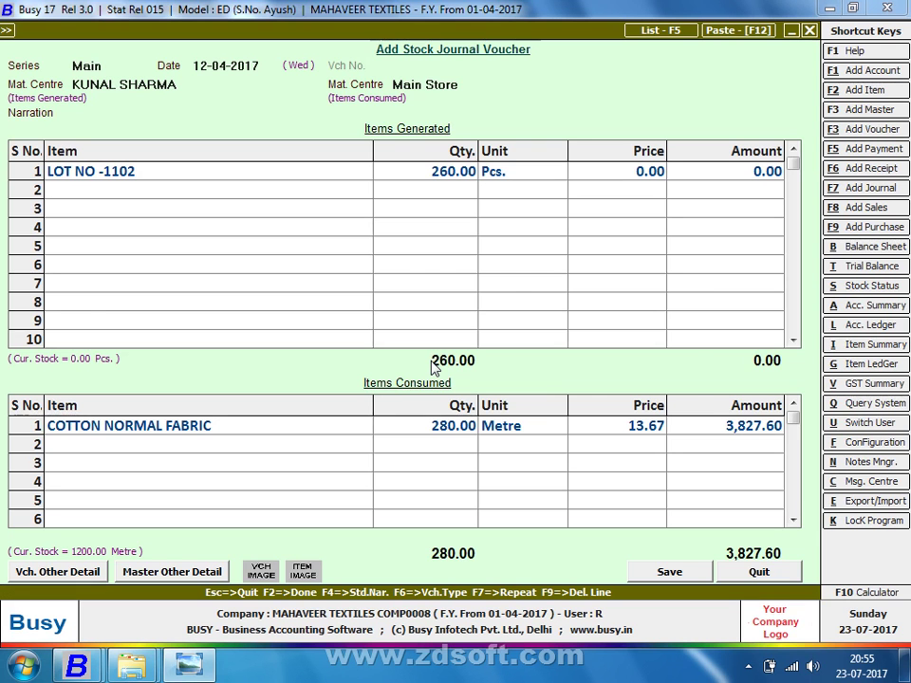
type("CHA")
key("Return")
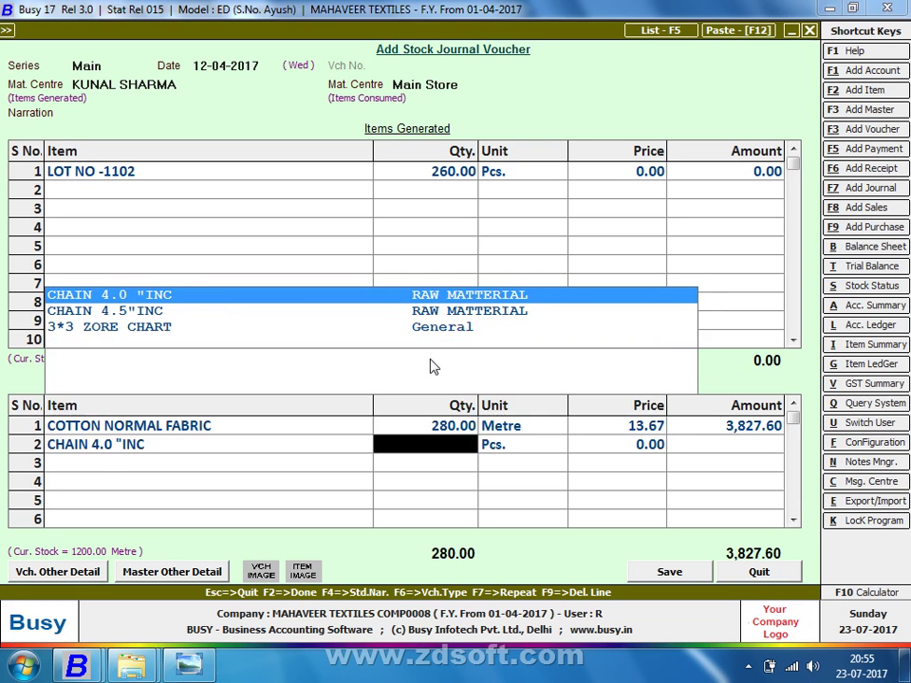
key("alt+Tab")
key("alt+Tab")
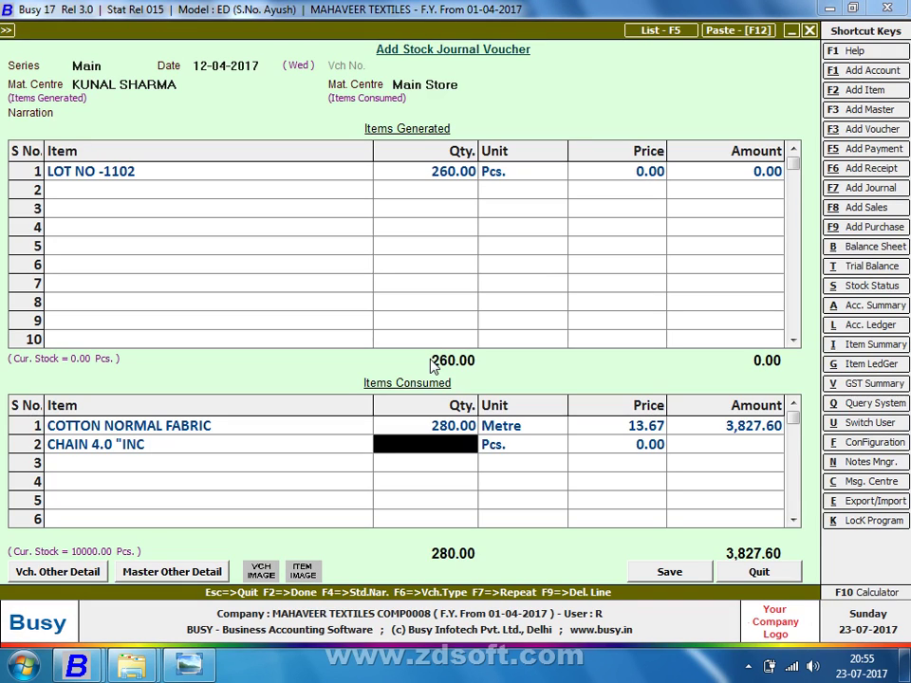
type("260")
key("Return")
key("alt+Tab")
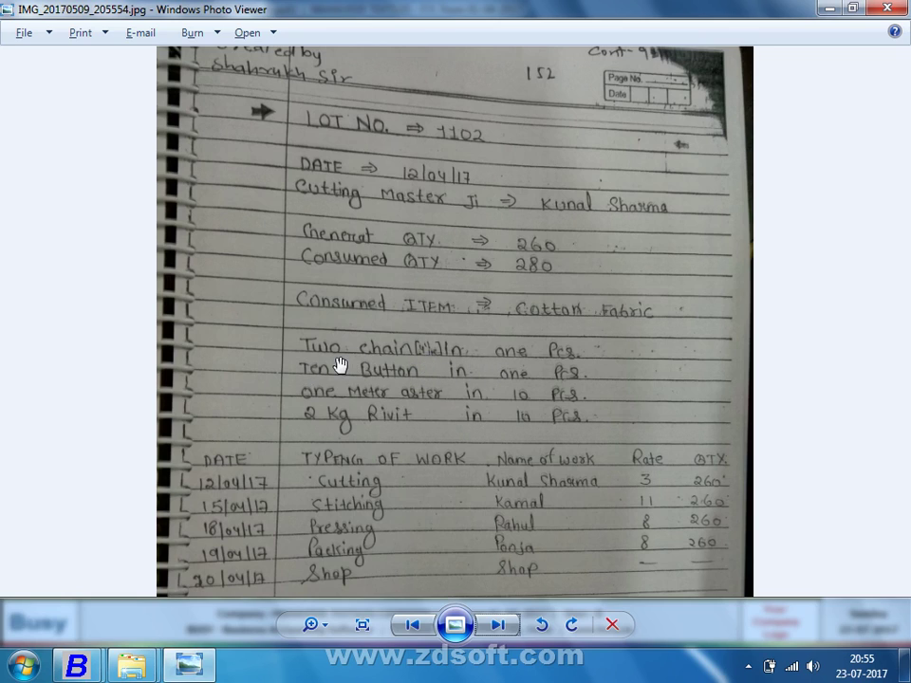
key("alt+Tab")
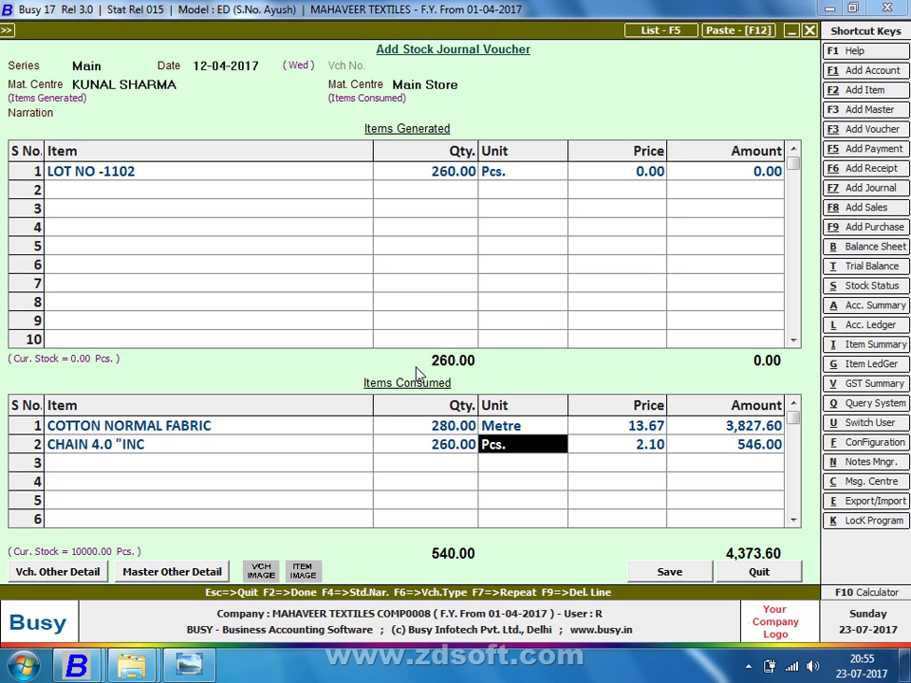
left_click(428, 435)
Correct the CHAIN 4.0 "INC quantity from 260 to 520
left_click(437, 461)
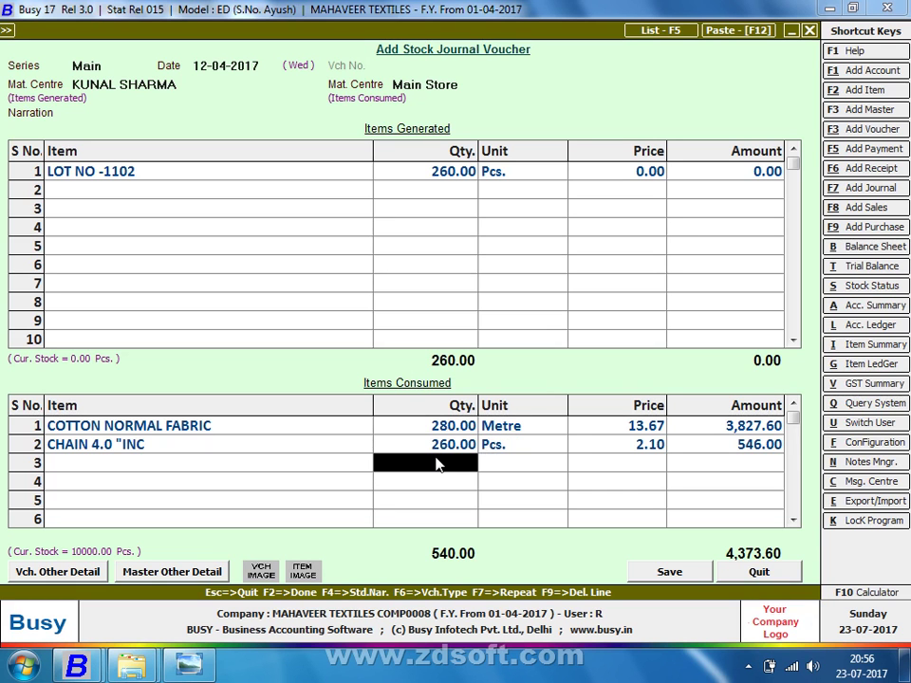
left_click(440, 442)
type("520")
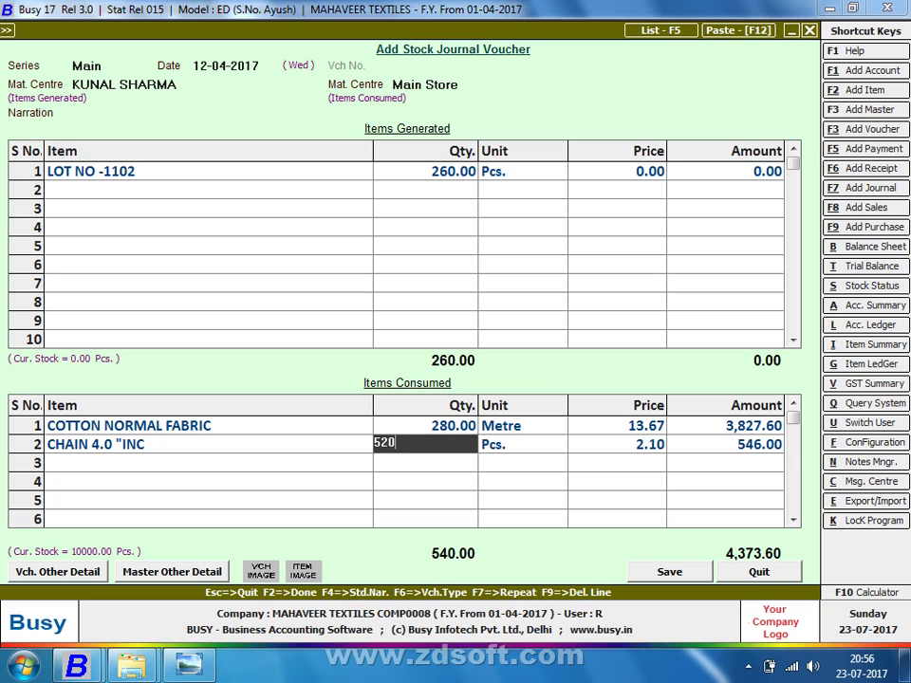
key("Return")
key("Return")
Add BUTTON as the third consumed item with quantity 2,600 Pcs
key("alt+Tab")
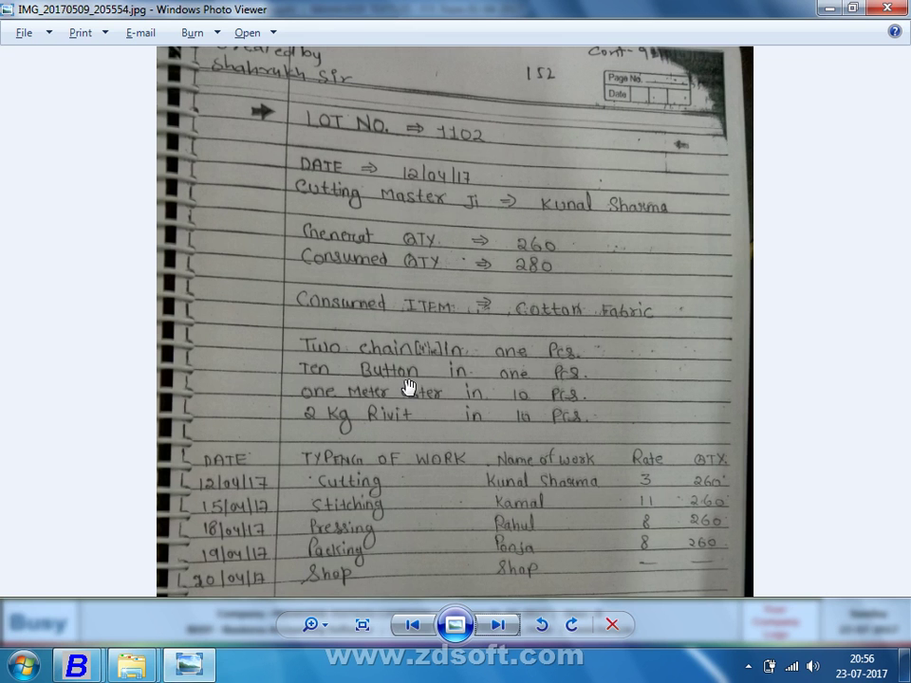
key("alt+Tab")
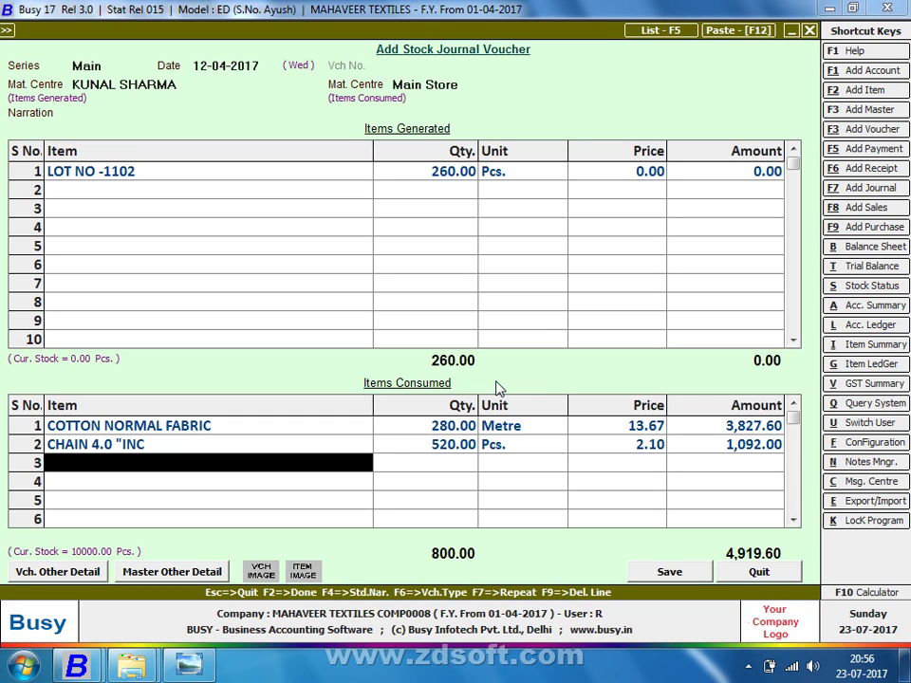
type("BU")
key("Return")
type("2,60")
type("0")
key("Return")
key("Return")
key("Return")
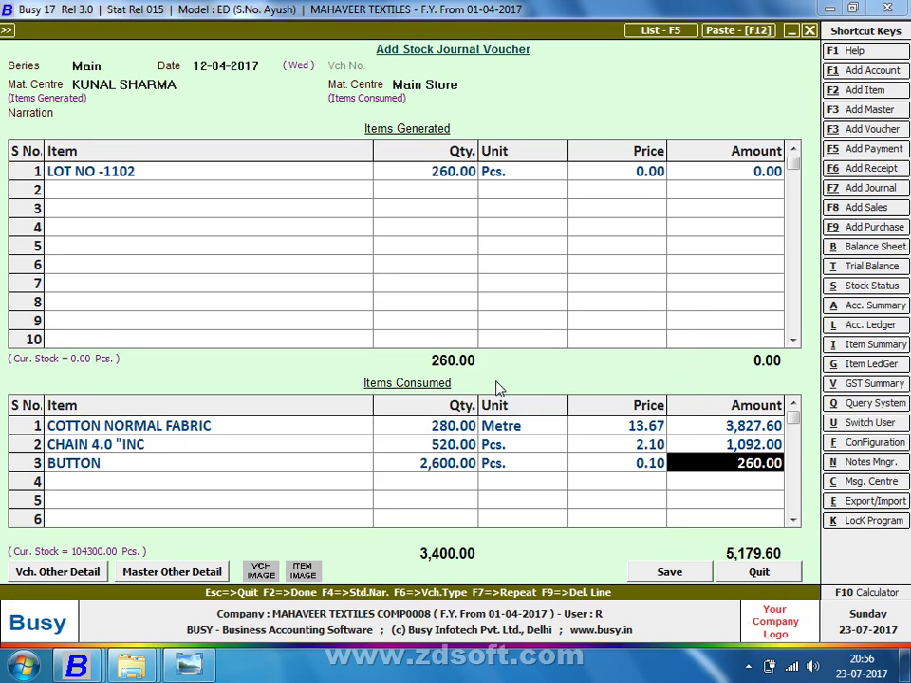
key("Return")
Add ASTER as the fourth consumed item and open the calculator for its quantity
key("alt+Tab")
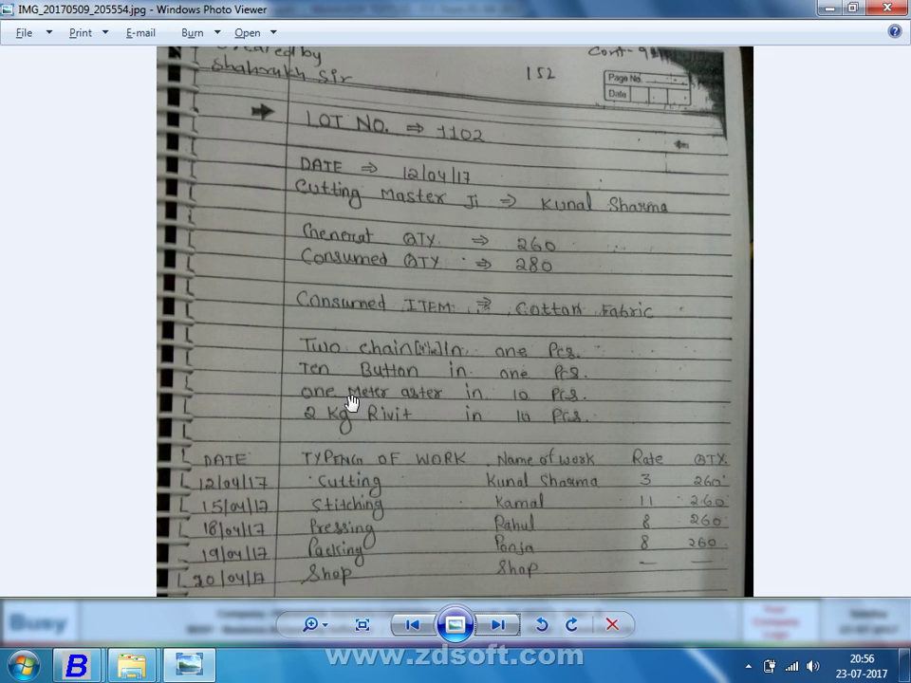
key("alt+Tab")
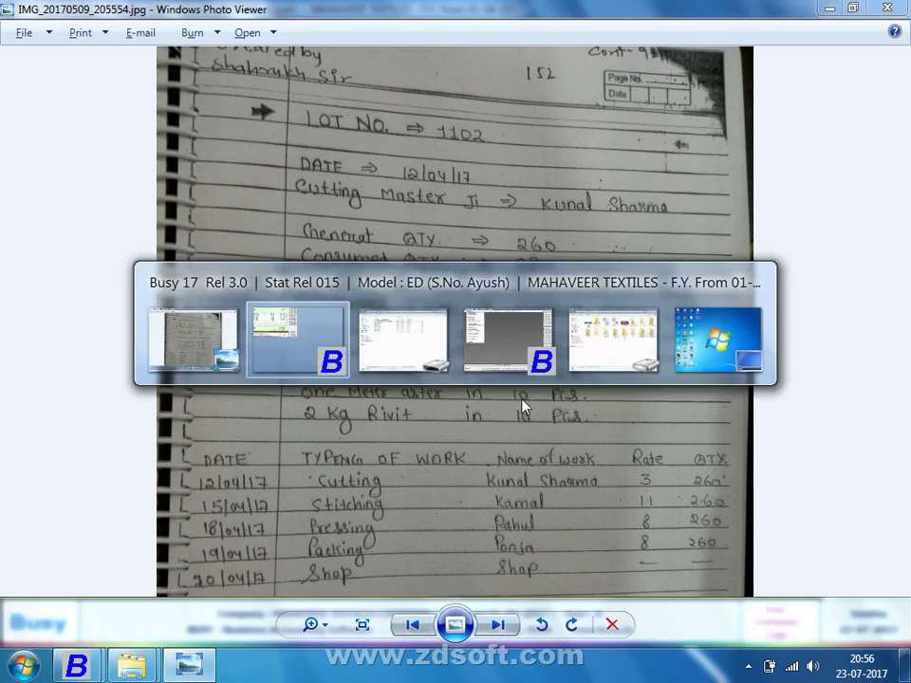
type("aS")
key("Return")
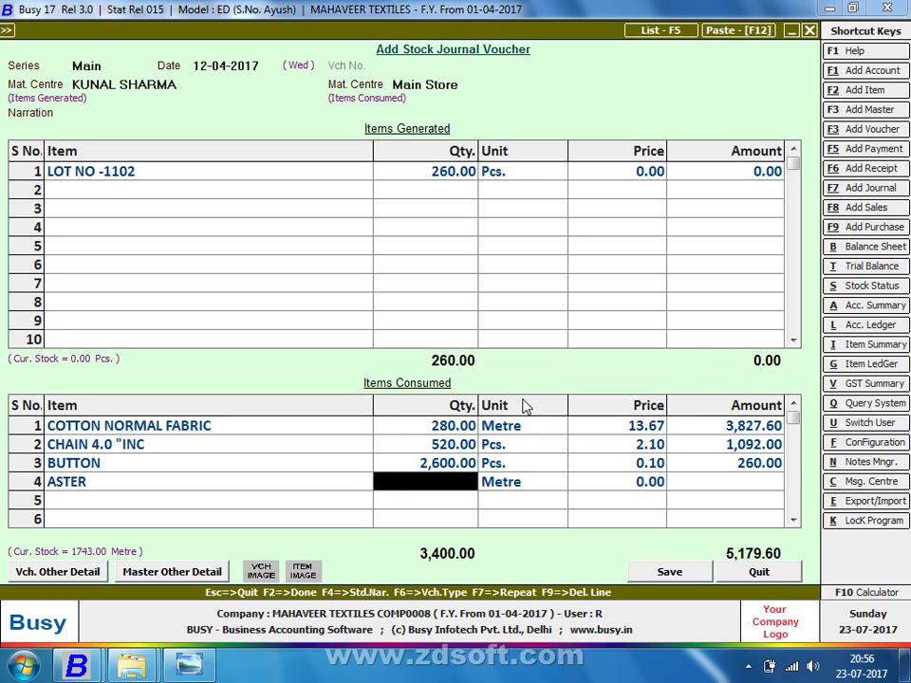
key("alt+Tab")
key("alt+Tab")
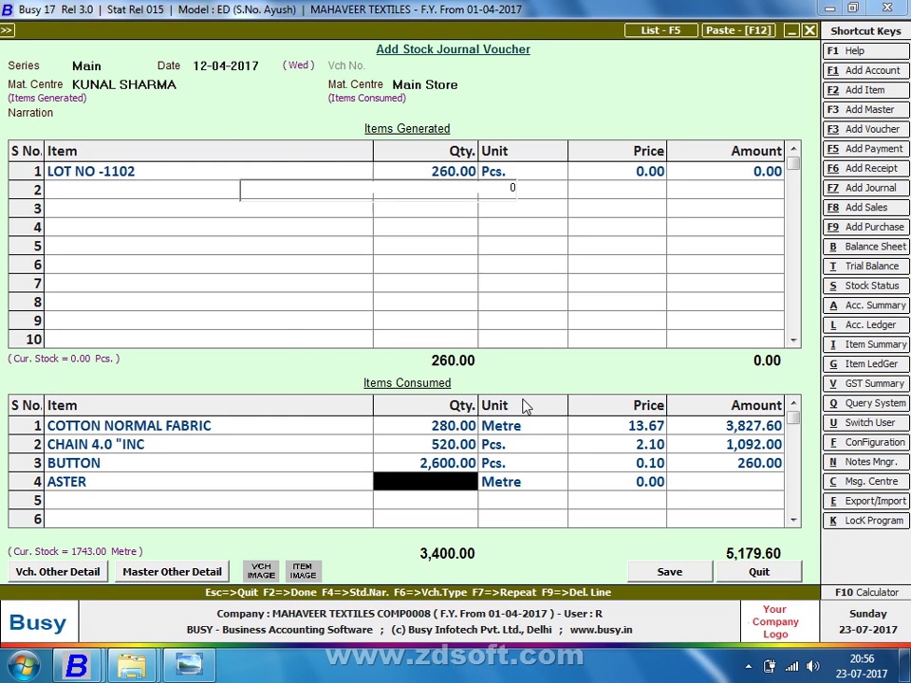
key("F10")
Enter 26 metres (260/10) as ASTER's quantity and recheck the lot sheet
type("26")
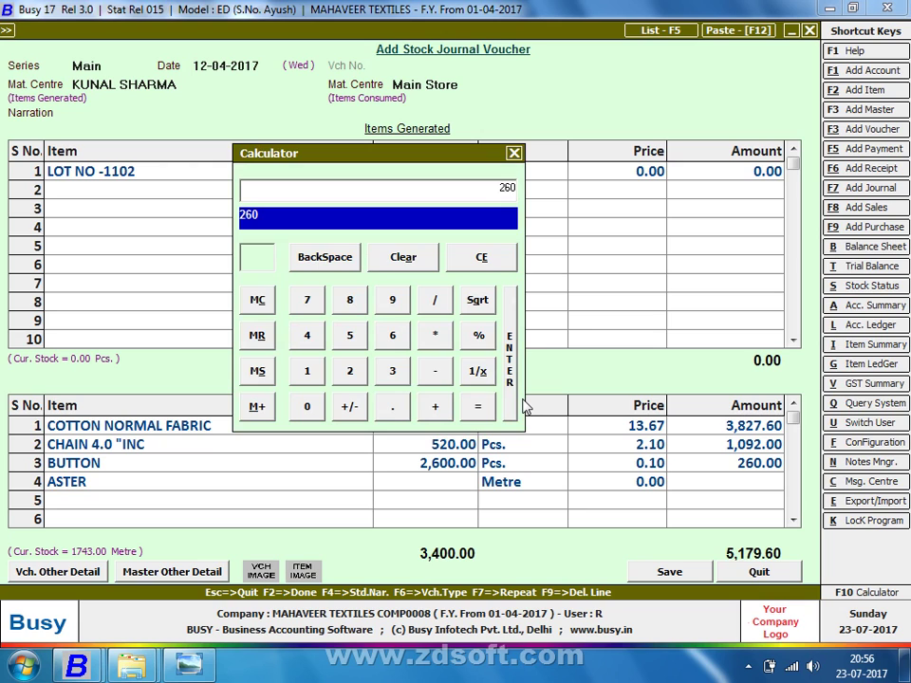
type("/10")
key("Return")
key("Return")
key("Return")
key("Return")
key("alt+Tab")
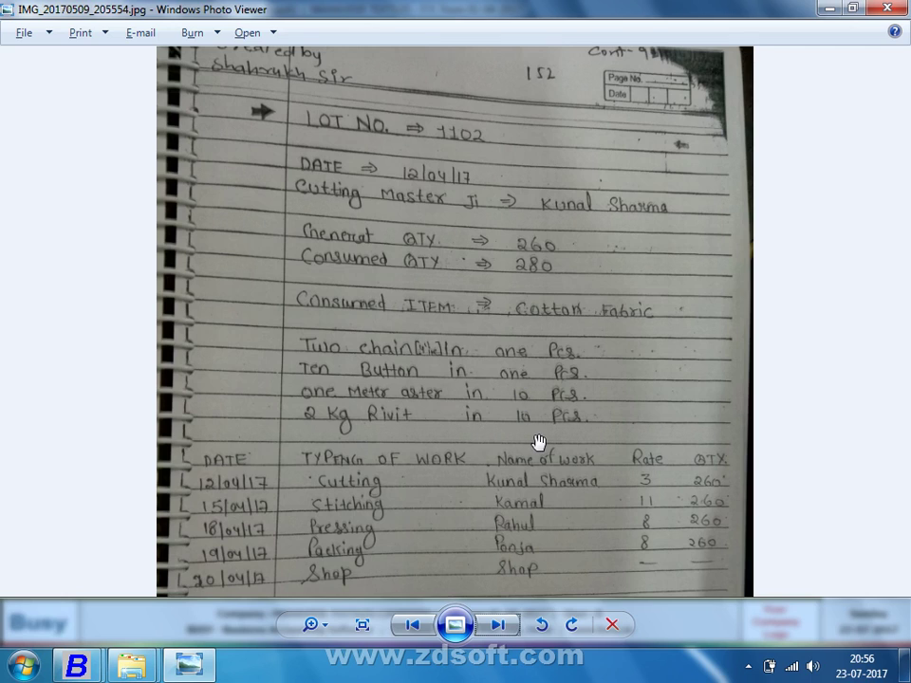
key("alt+Tab")
Add RIVIT as the fifth consumed item with quantity 52 (26*2), checking the lot sheet
type("rIV")
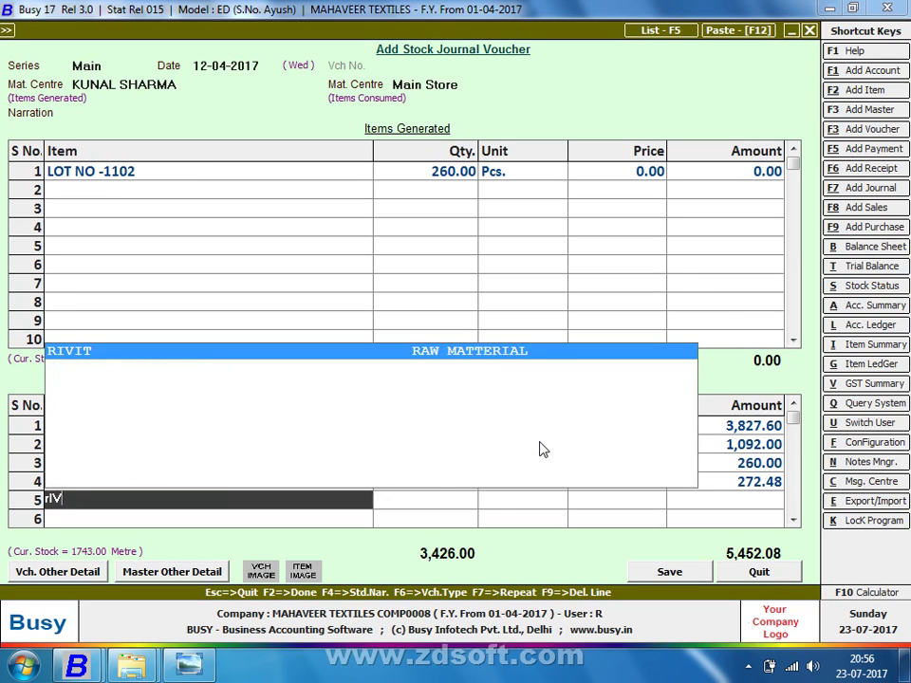
key("Return")
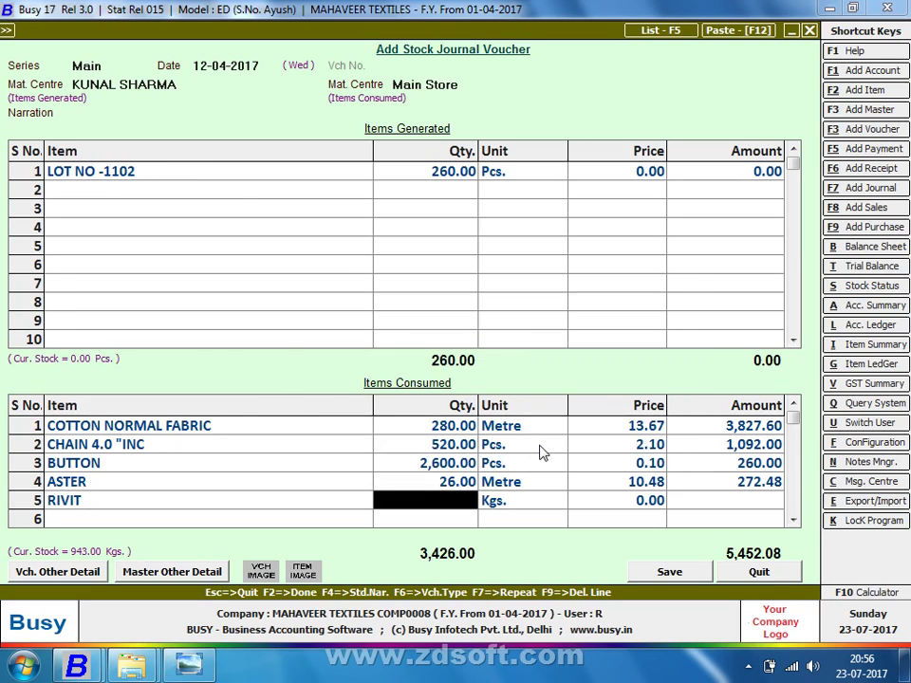
key("F10")
type("26*2=")
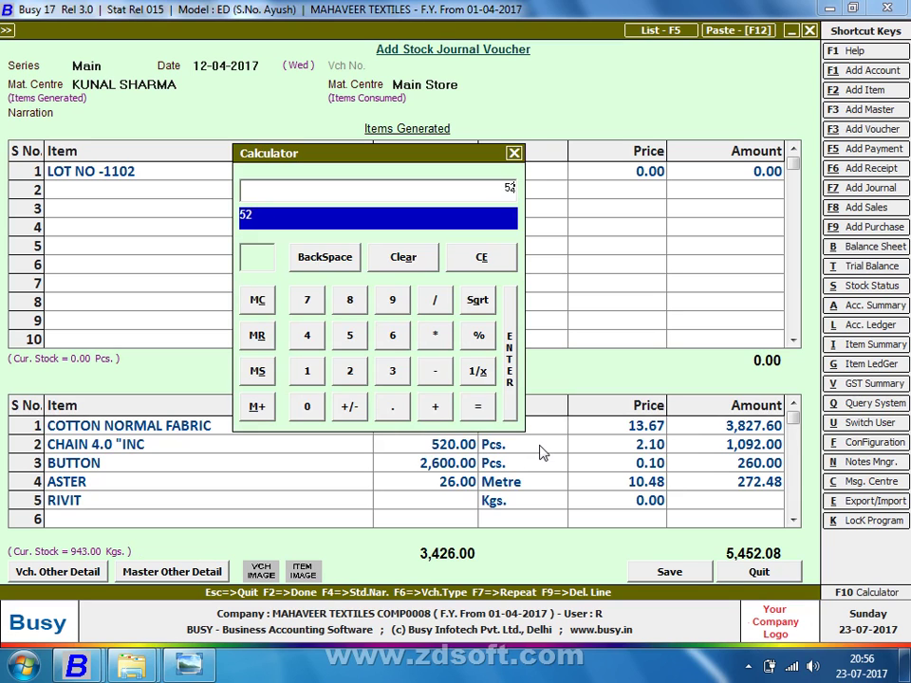
key("Return")
key("alt+Tab")
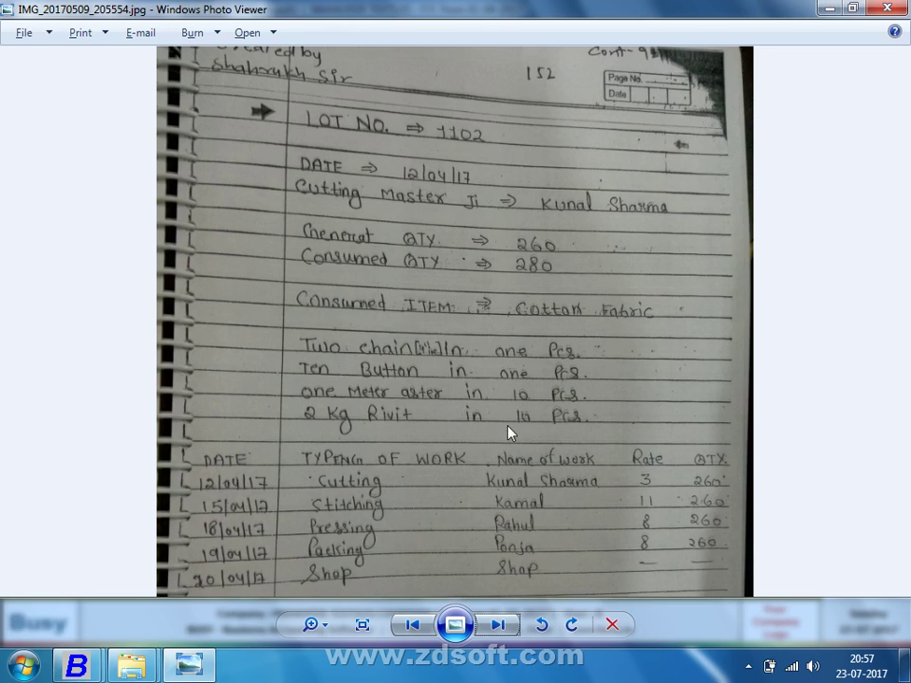
key("alt+Tab")
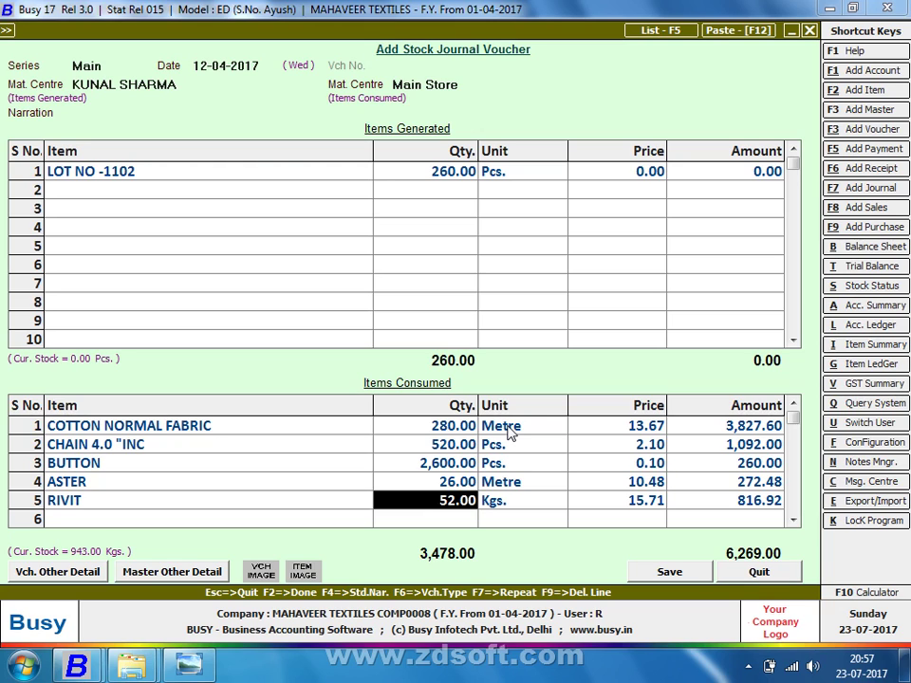
Enter 6269 as the generated LOT NO -1102 amount and save the voucher
key("Return")
key("Return")
key("Up")
key("Up")
key("Up")
key("Up")
key("Up")
key("Return")
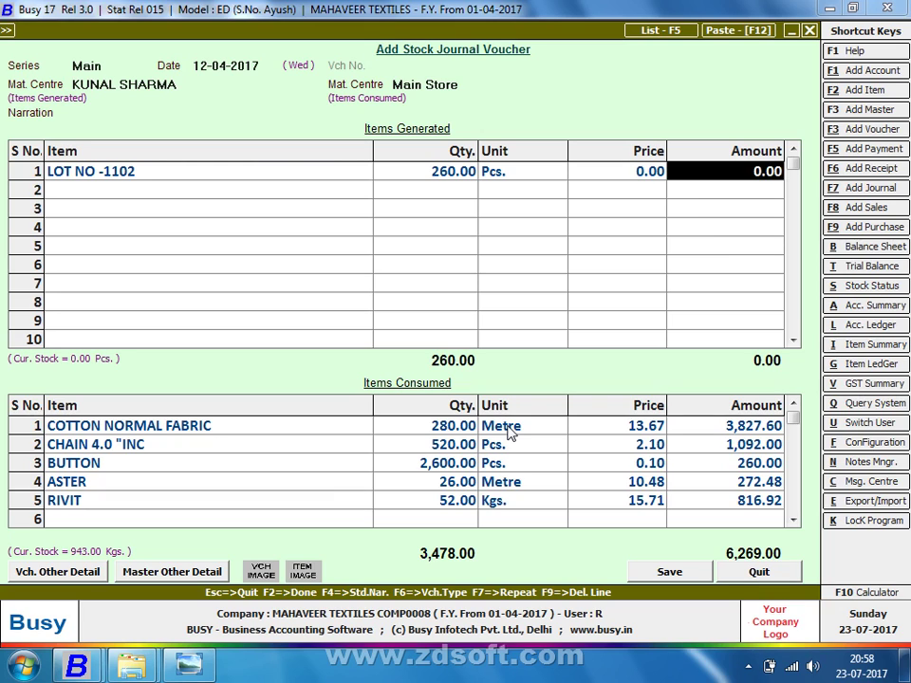
type("6269")
key("Return")
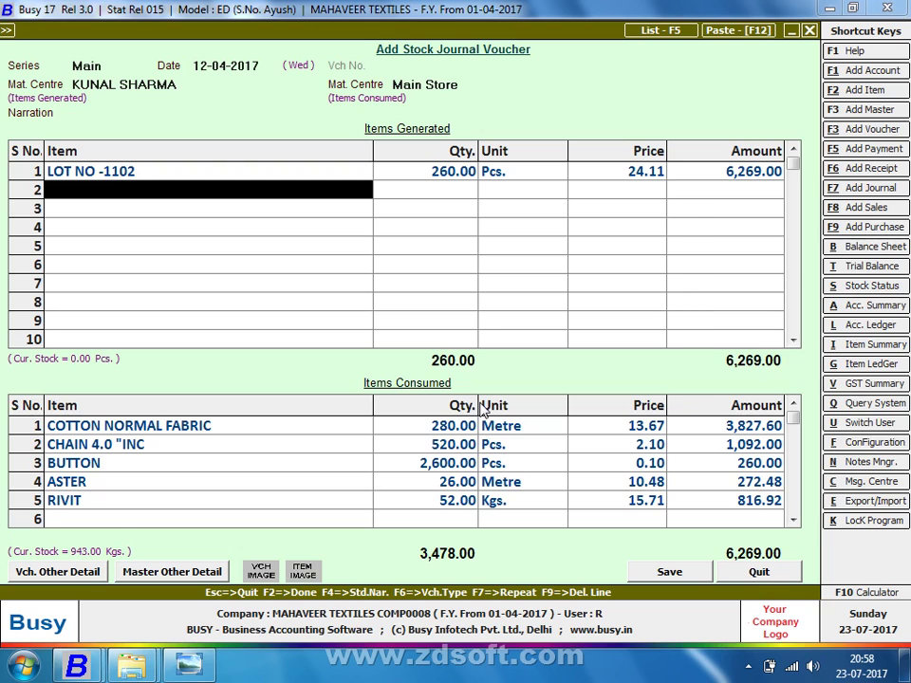
key("Return")
key("F2")
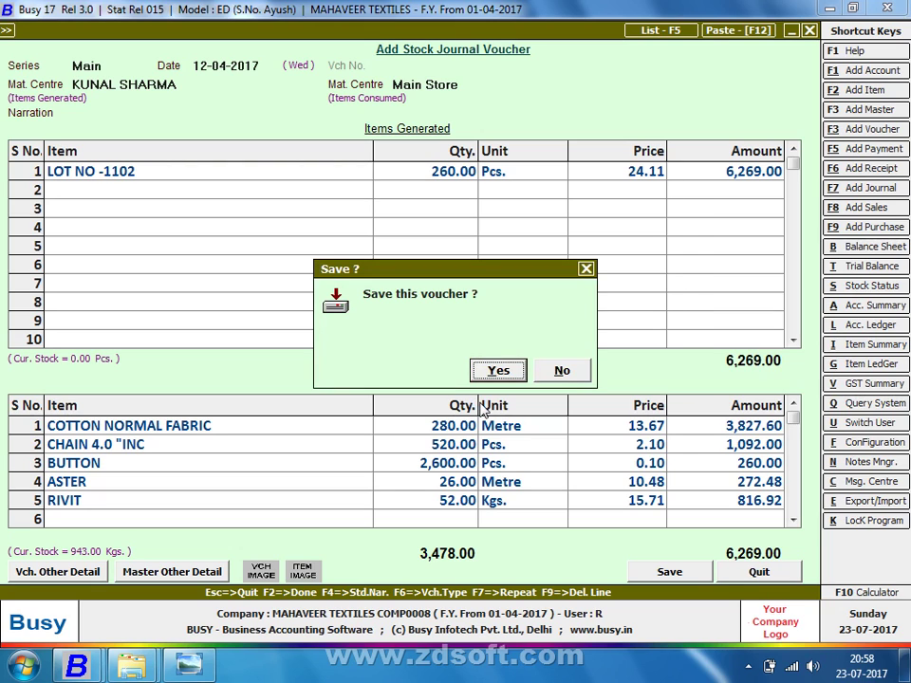
key("Return")
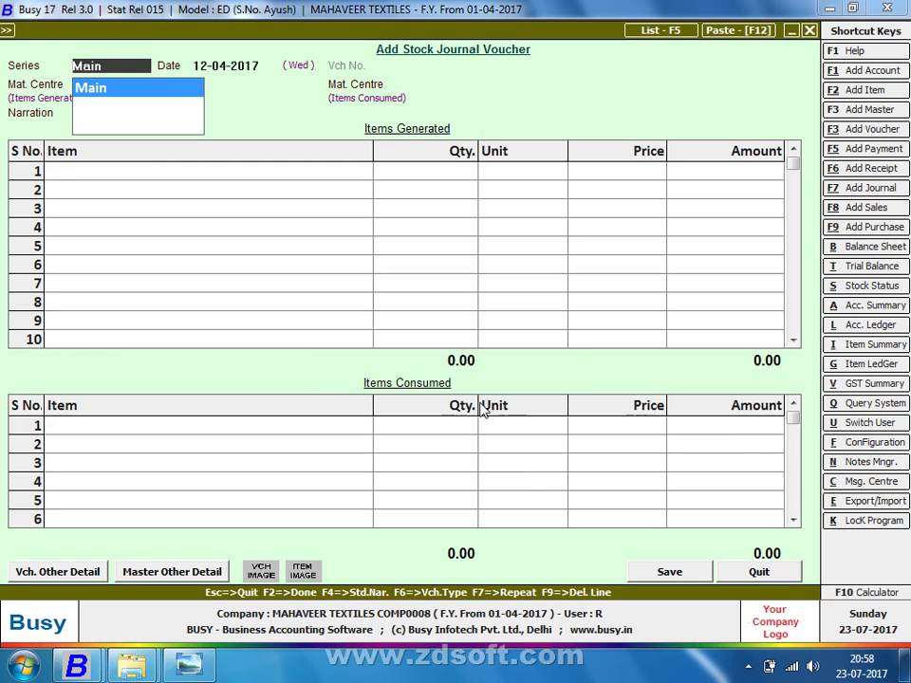
key("alt+Tab")
Show the enlarged lot 1103 notes, close the crashed WMI utility, and return to Busy
key("Right")
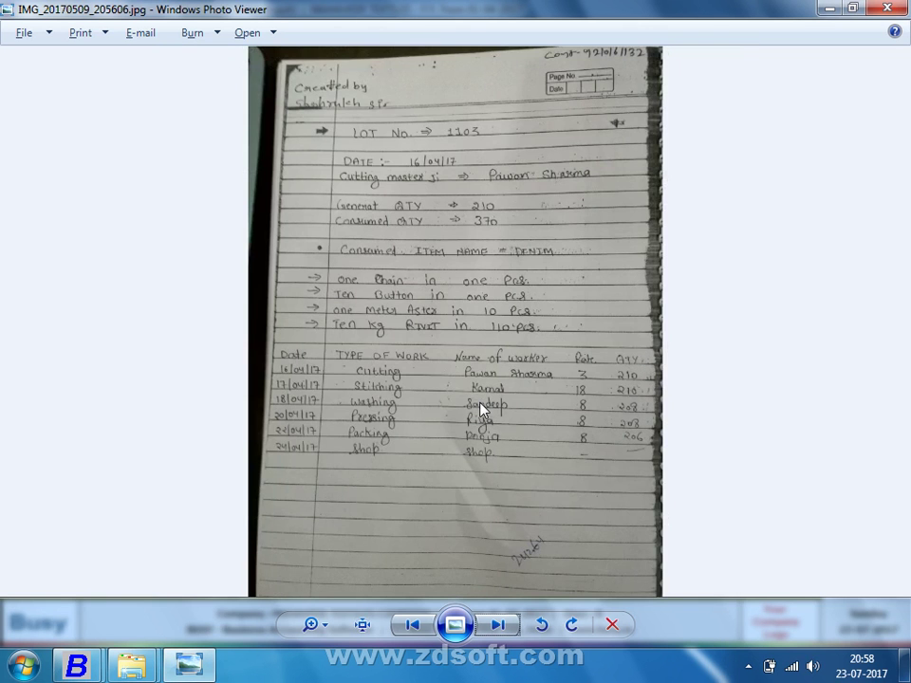
scroll(480, 406, "up", 3)
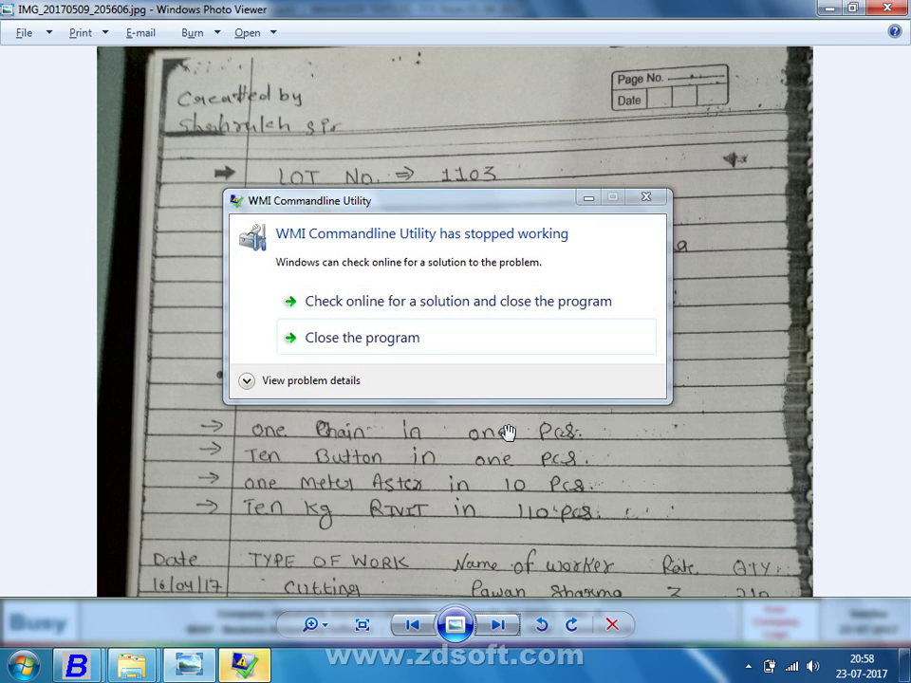
left_click(313, 337)
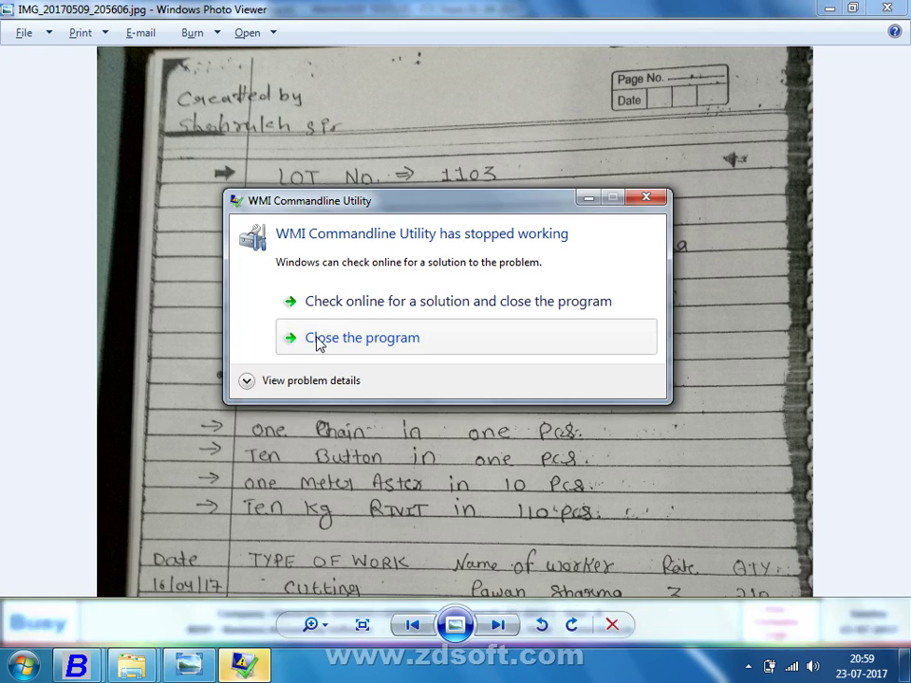
left_click(319, 343)
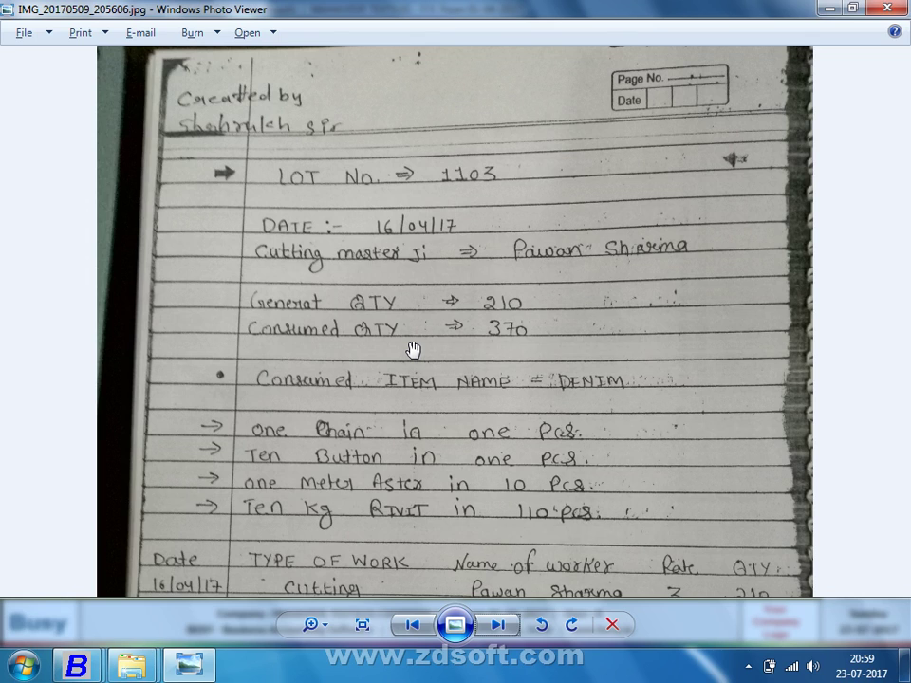
key("alt+Tab")
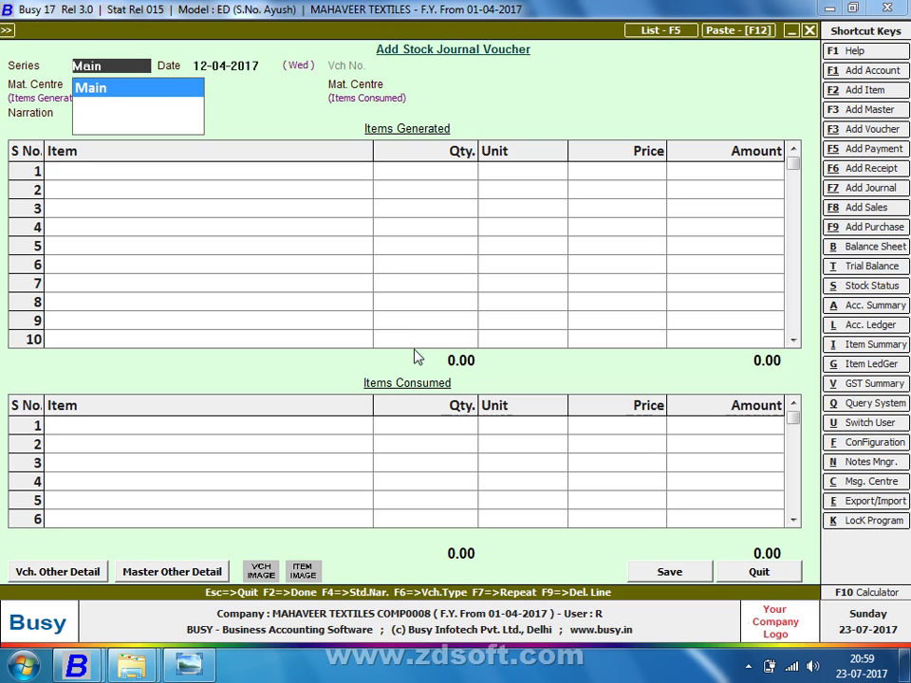
Quit the blank stock journal voucher and back out of the Transactions menu
key("Escape")
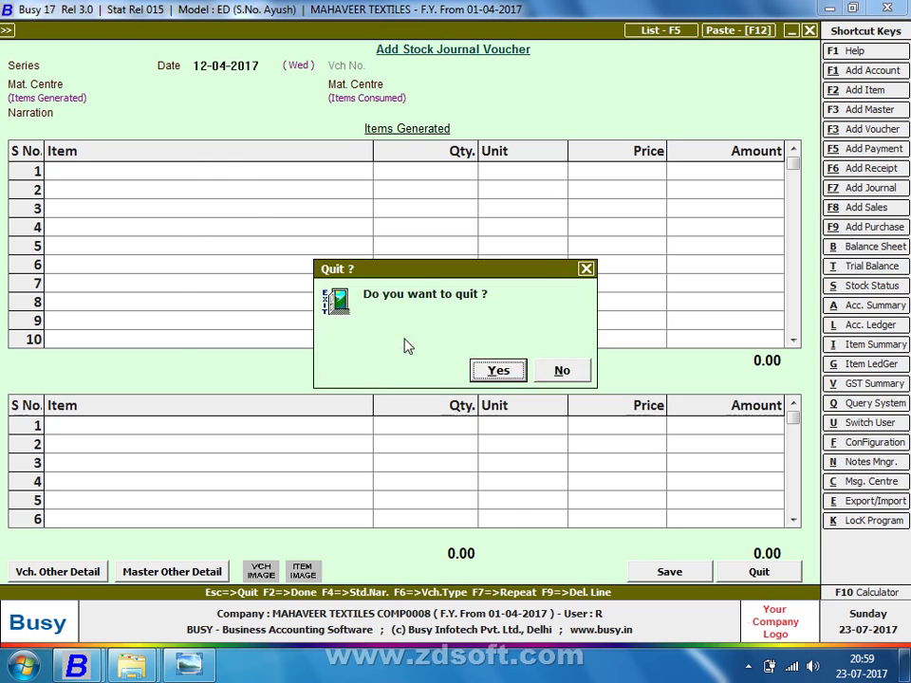
key("Return")
key("Escape")
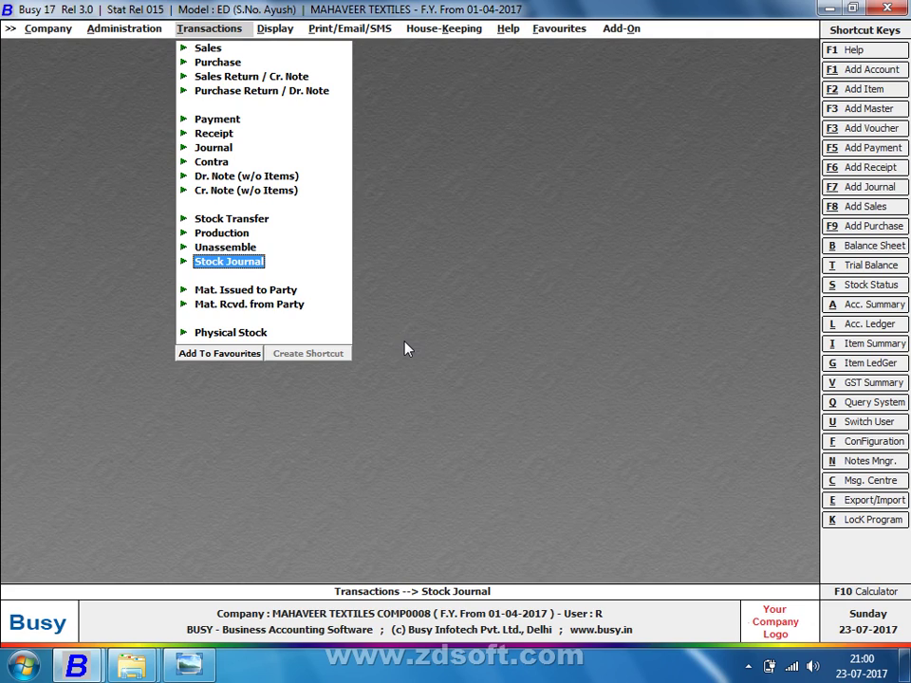
key("Left")
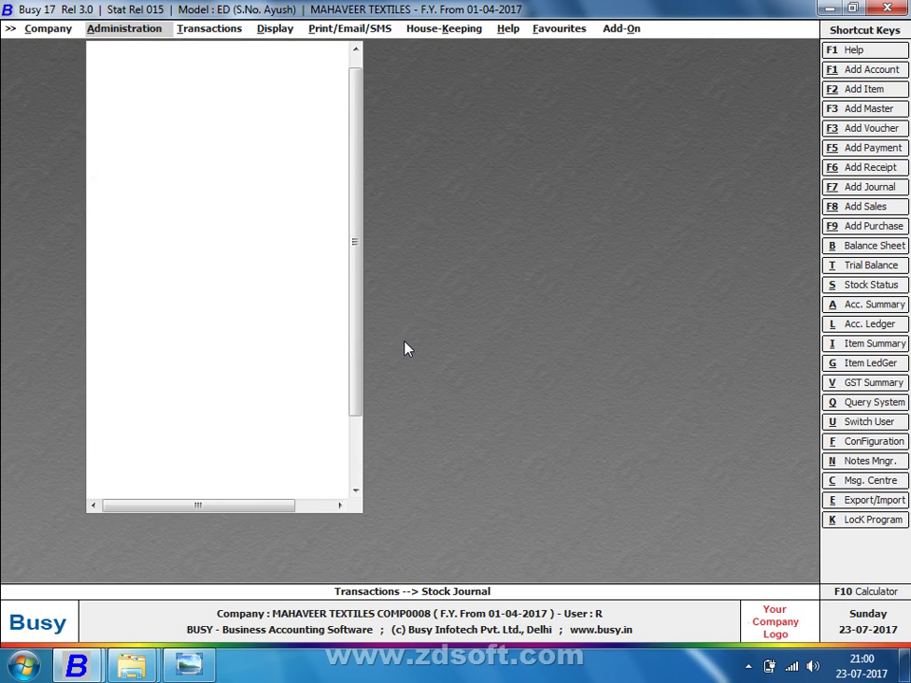
View Inventory feature settings for accounting in pure inventory vouchers, then dismiss the run-time errors
key("Right")
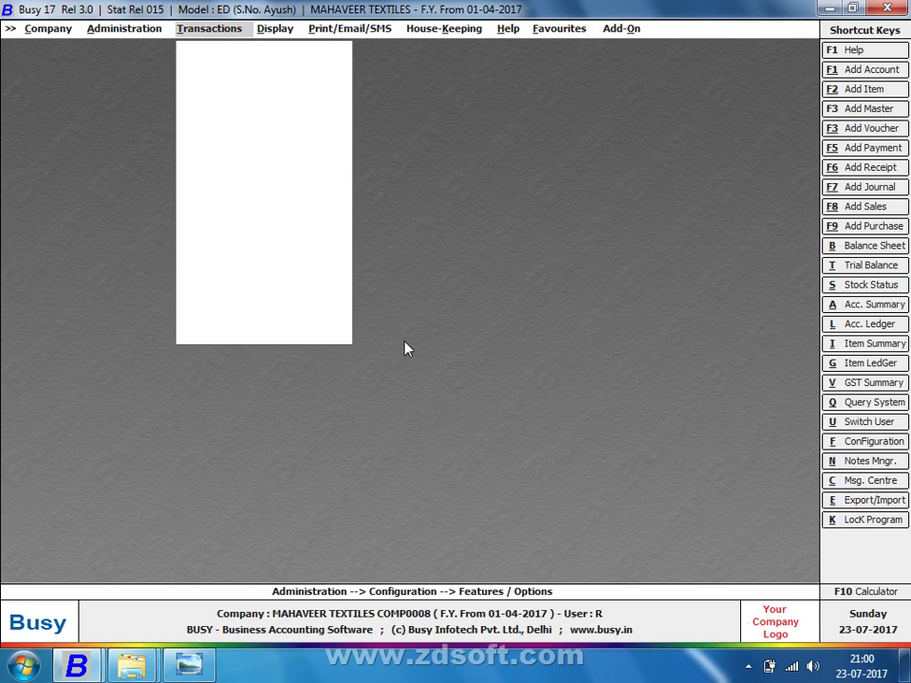
key("alt+f")
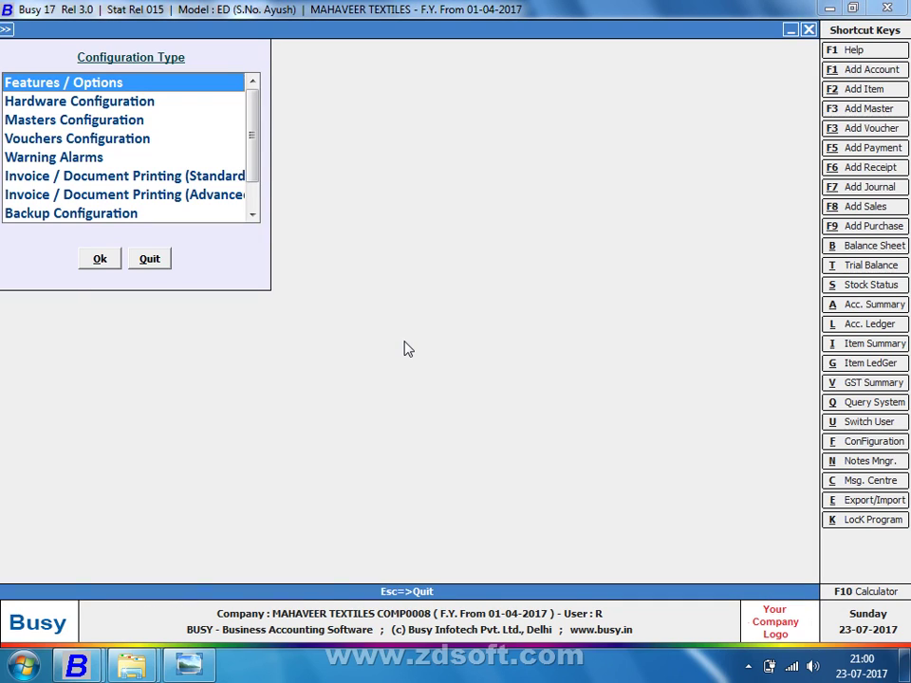
key("Return")
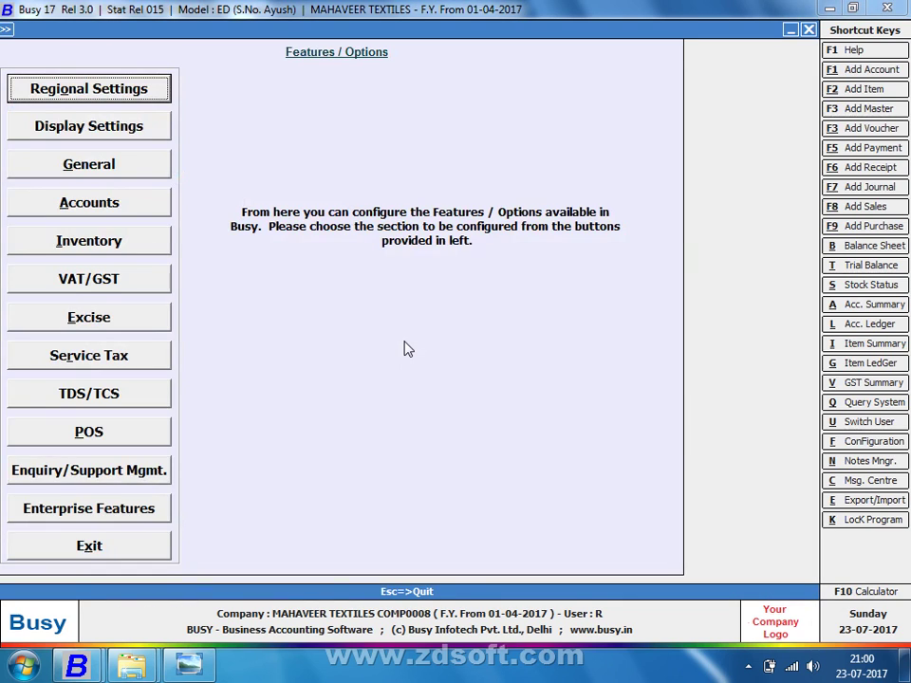
left_click(100, 249)
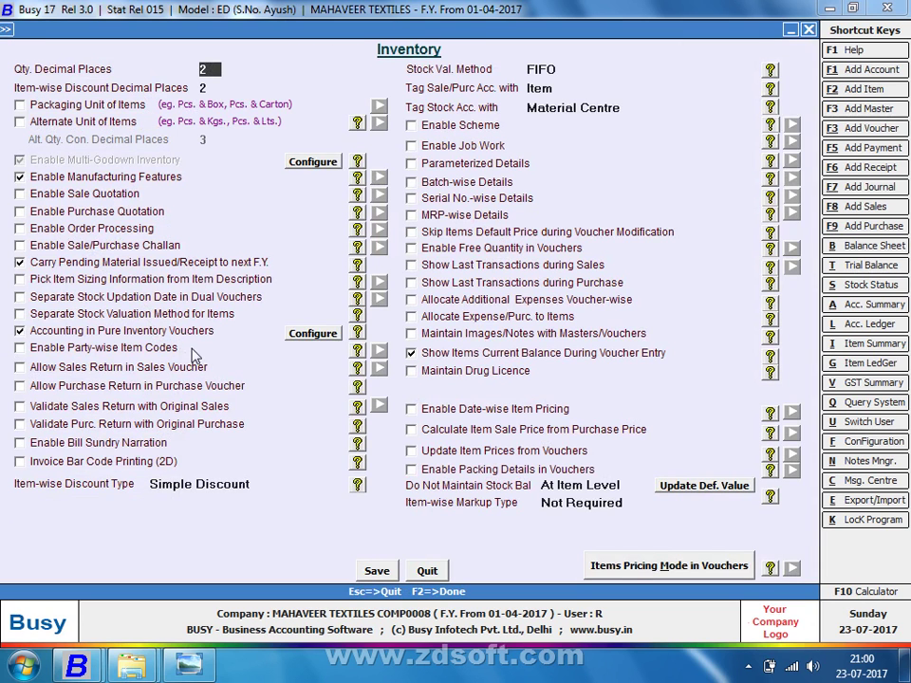
left_click(325, 336)
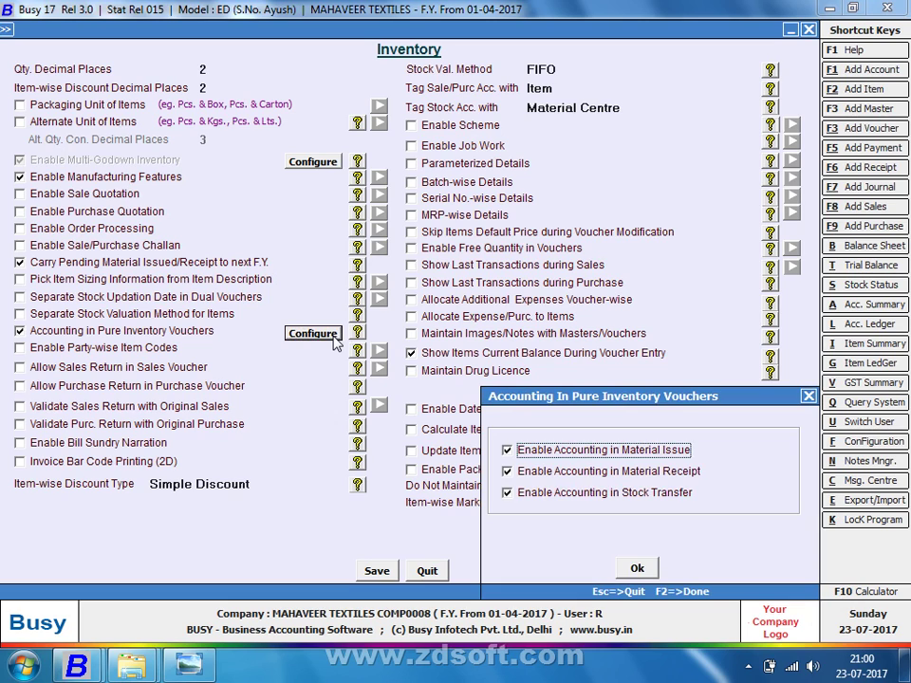
key("Escape")
key("Escape")
key("Escape")
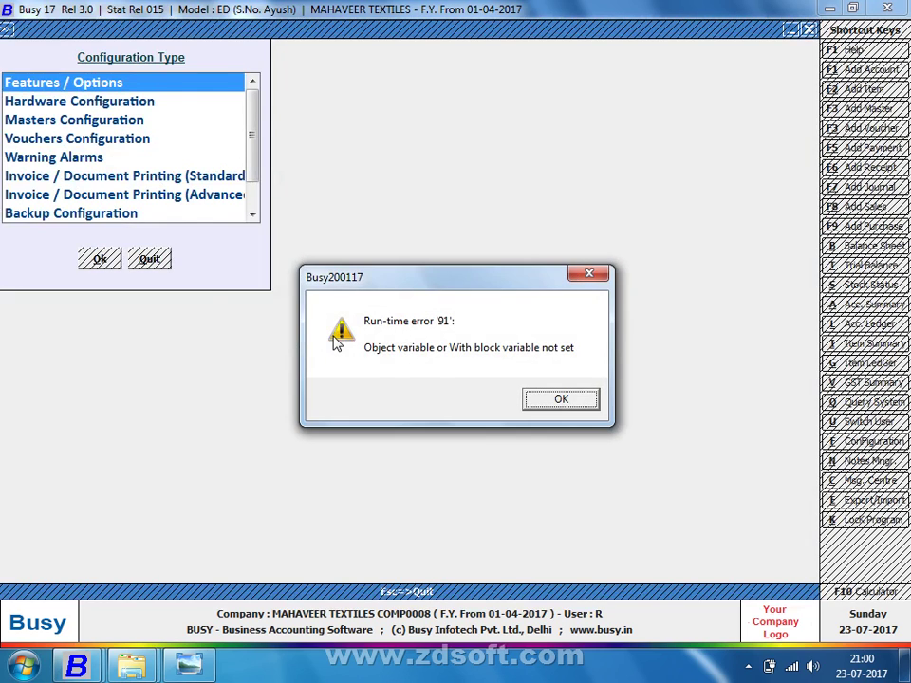
key("Escape")
key("Escape")
key("Escape")
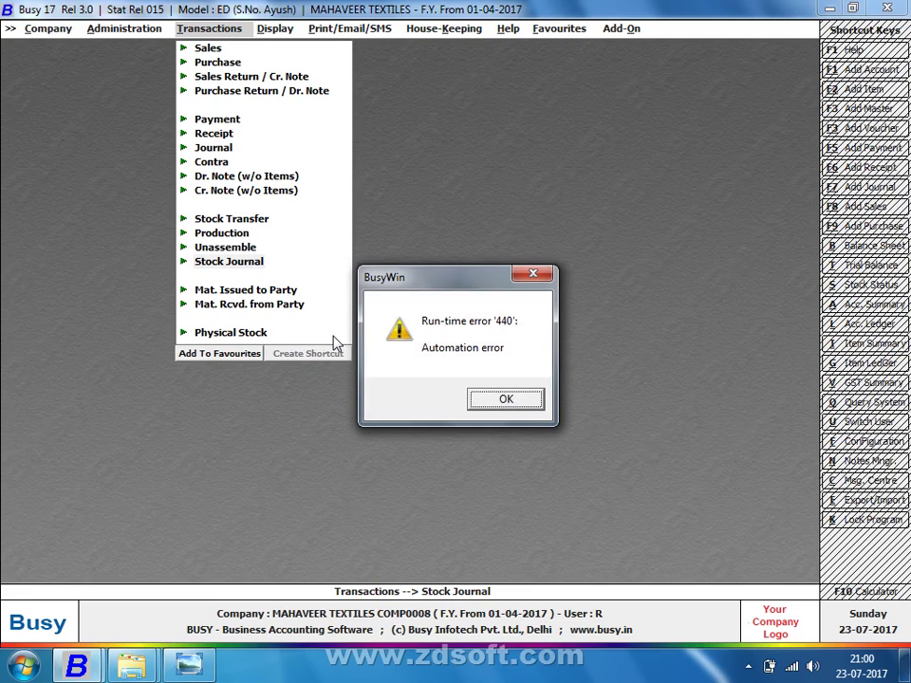
Relaunch Busy 17 by searching 'BU' from the Start menu
key("super")
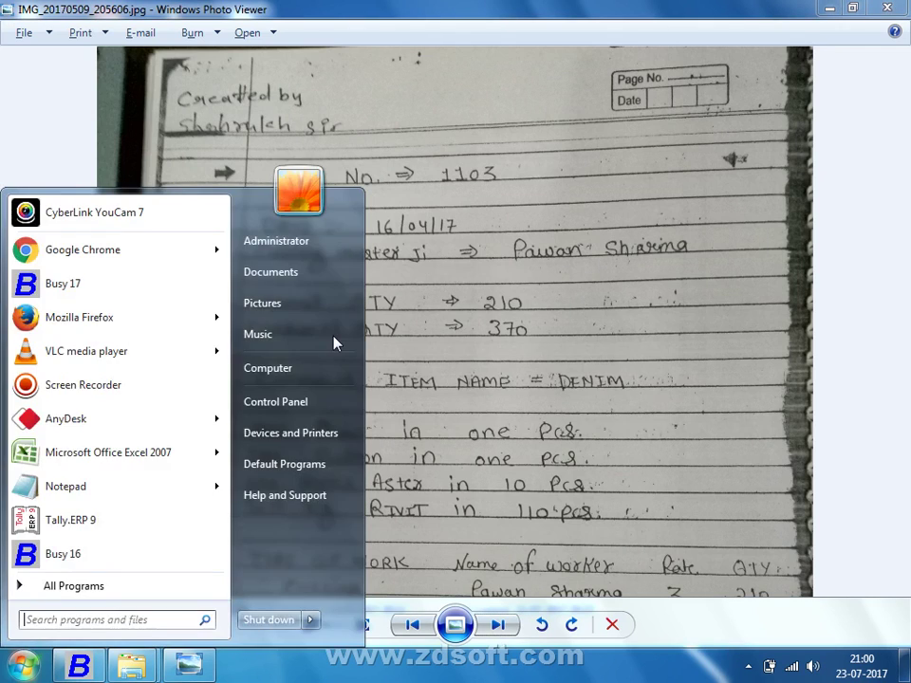
type("BU")
key("Down")
key("Up")
key("Return")
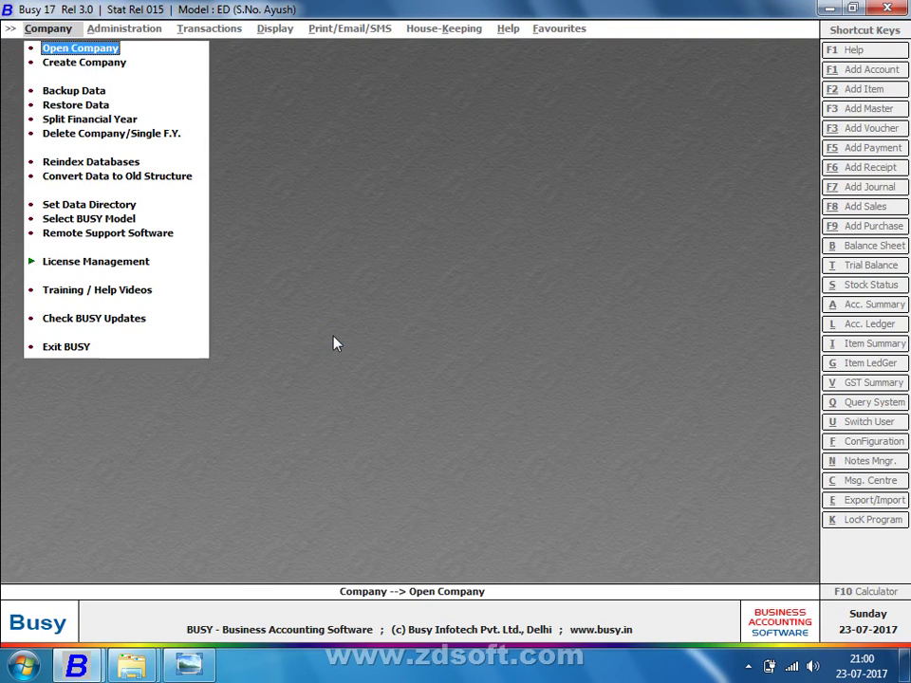
Open the MAHAVEER TEXTILES company and log in with the user name and password
key("Return")
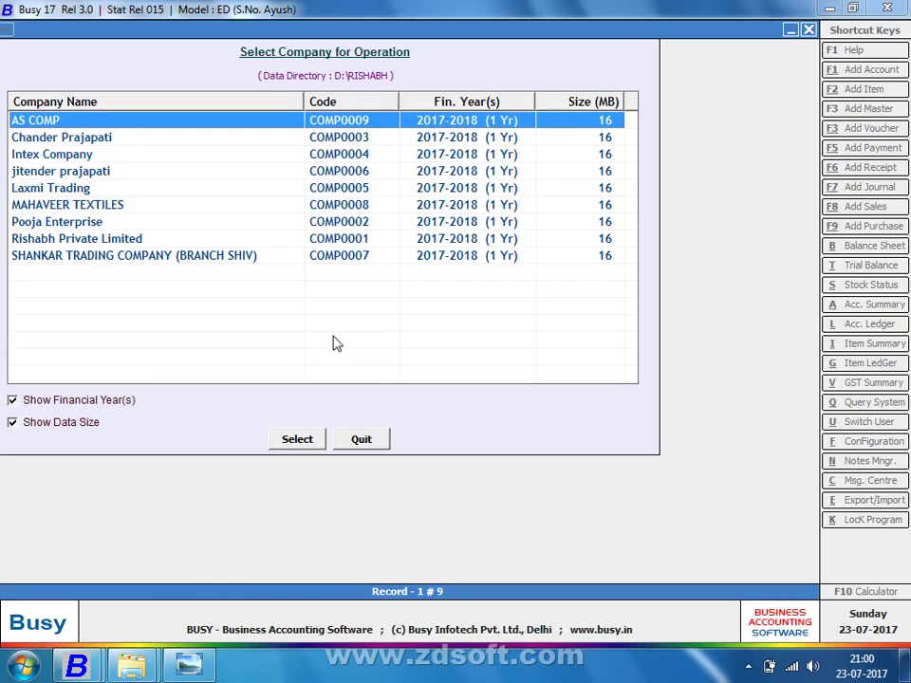
key("Down")
key("Down")
key("Down")
key("Down")
key("Down")
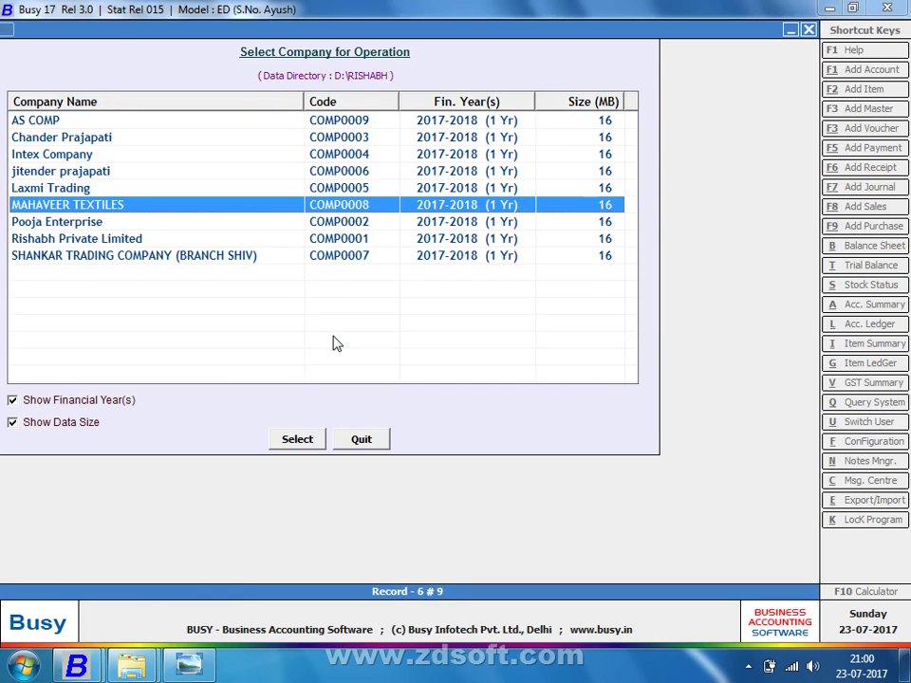
key("Return")
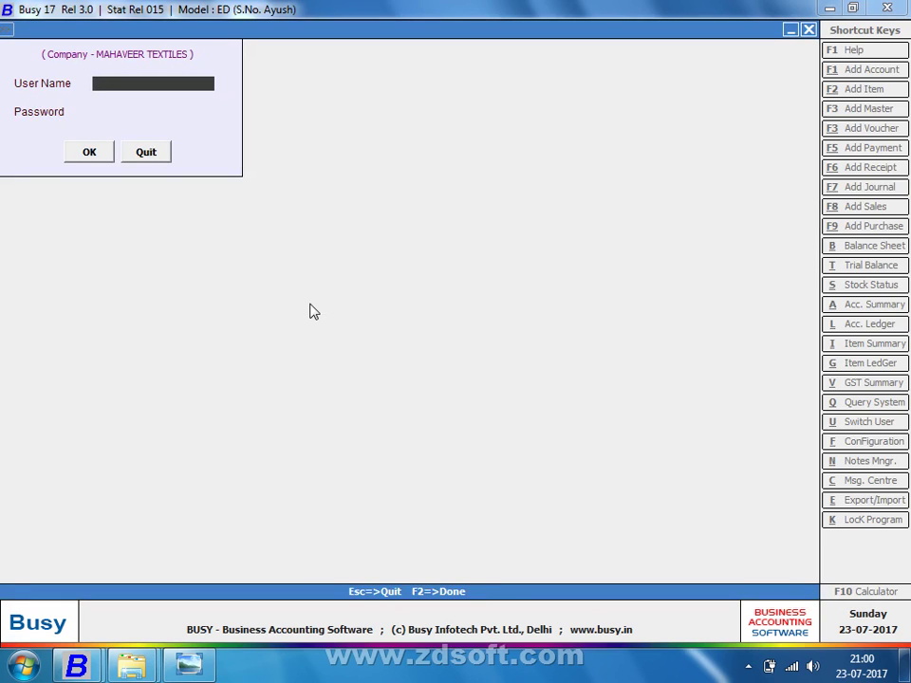
type("R")
key("Return")
type("**")
key("Return")
key("Return")
key("Return")
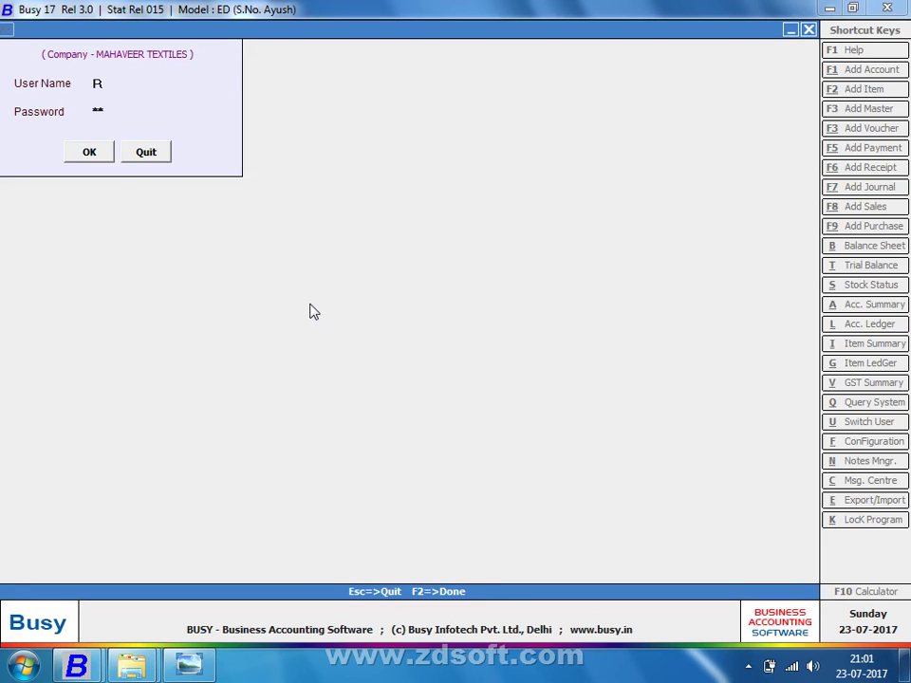
type("*")
key("Return")
key("Return")
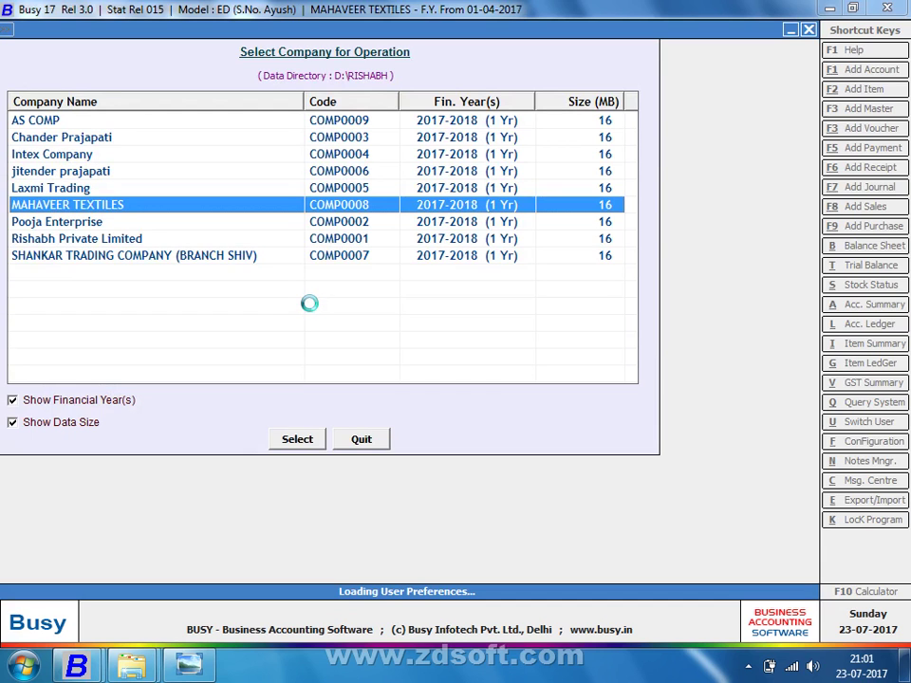
Start a new voucher via Transactions > Stock Journal > Add
key("Right")
key("Right")
key("Down")
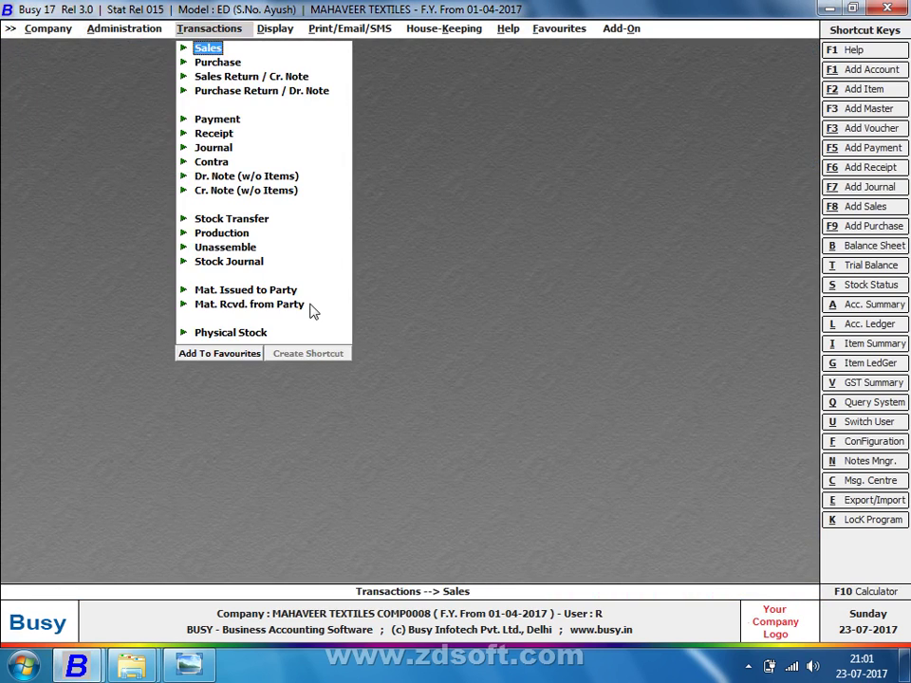
key("Down")
key("Down")
key("Down")
key("Down")
key("Down")
key("Down")
key("Down")
key("Down")
key("Down")
key("Down")
key("Down")
key("Down")
key("Down")
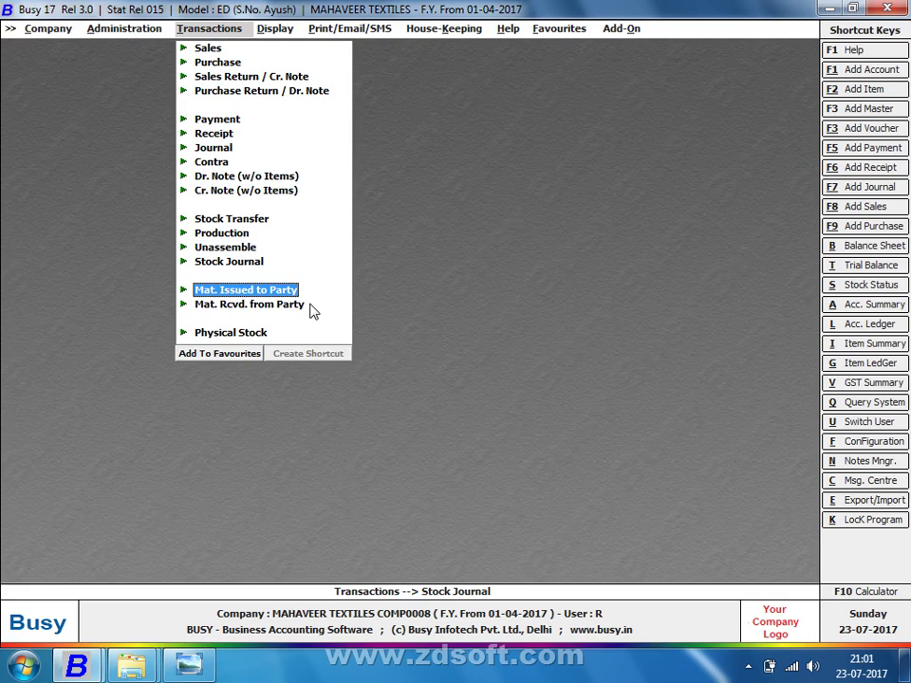
key("Up")
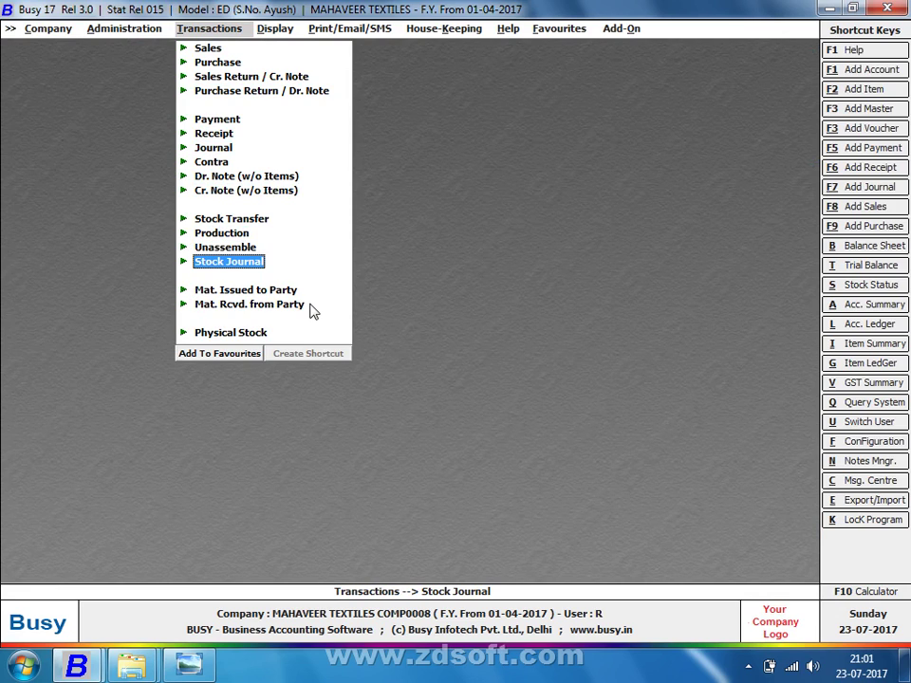
key("Return")
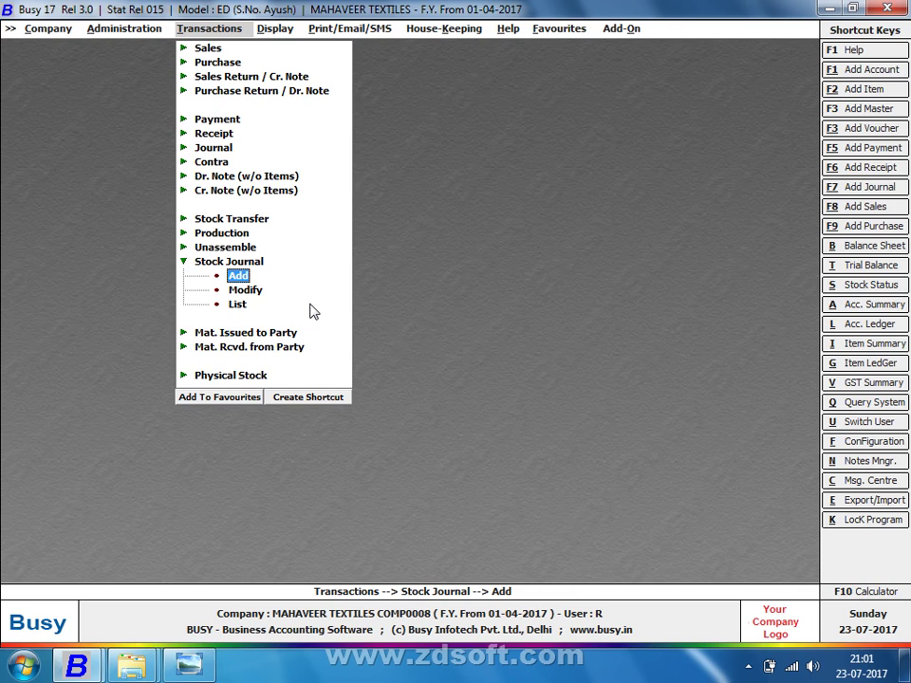
key("Return")
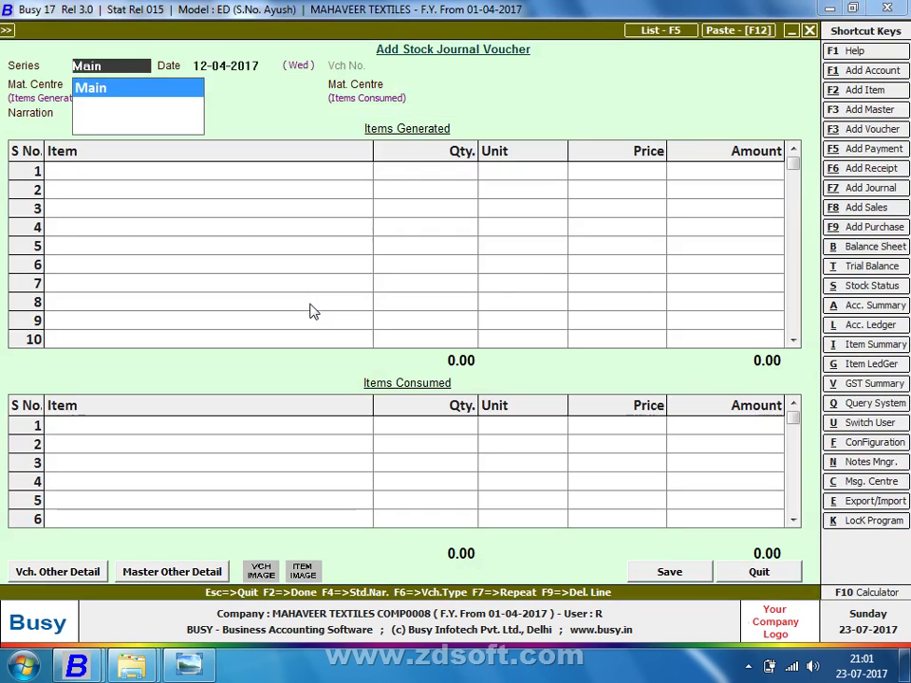
Keep series Main and date 12-04-2017; generate at the worker's centre, consume from Main Store
key("Return")
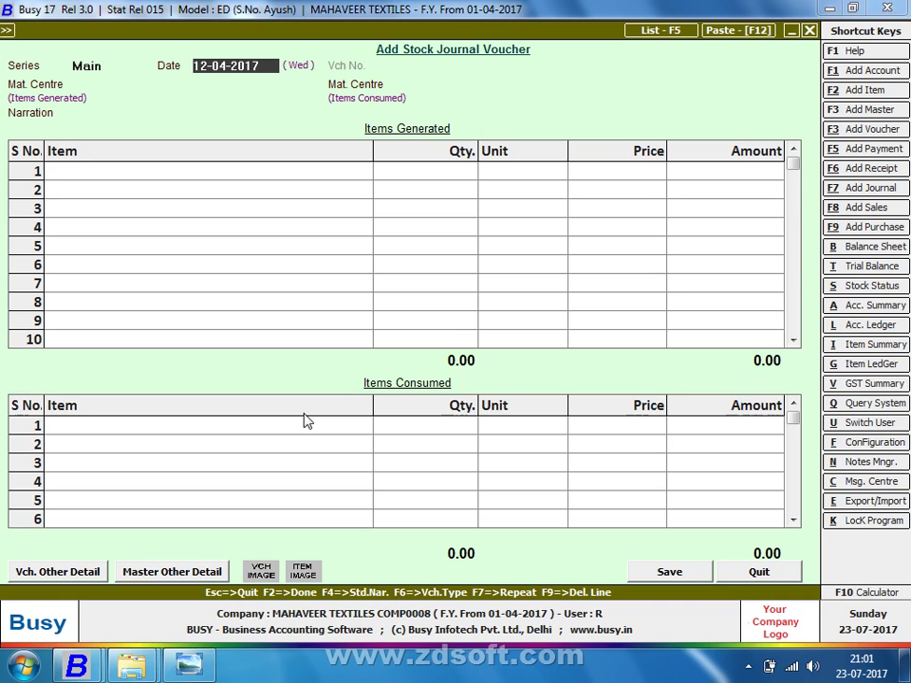
key("Return")
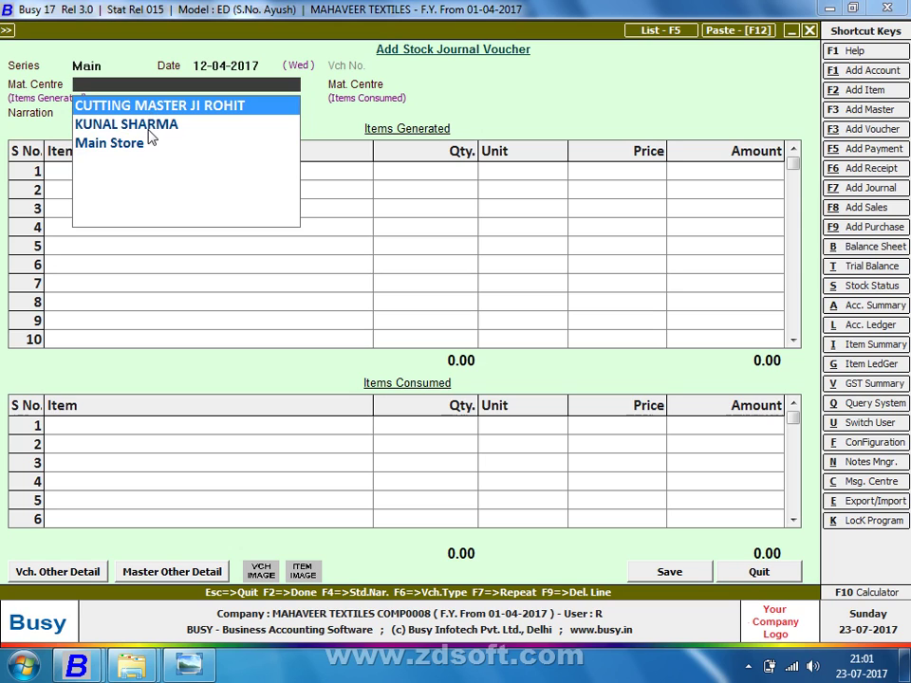
key("Down")
key("Return")
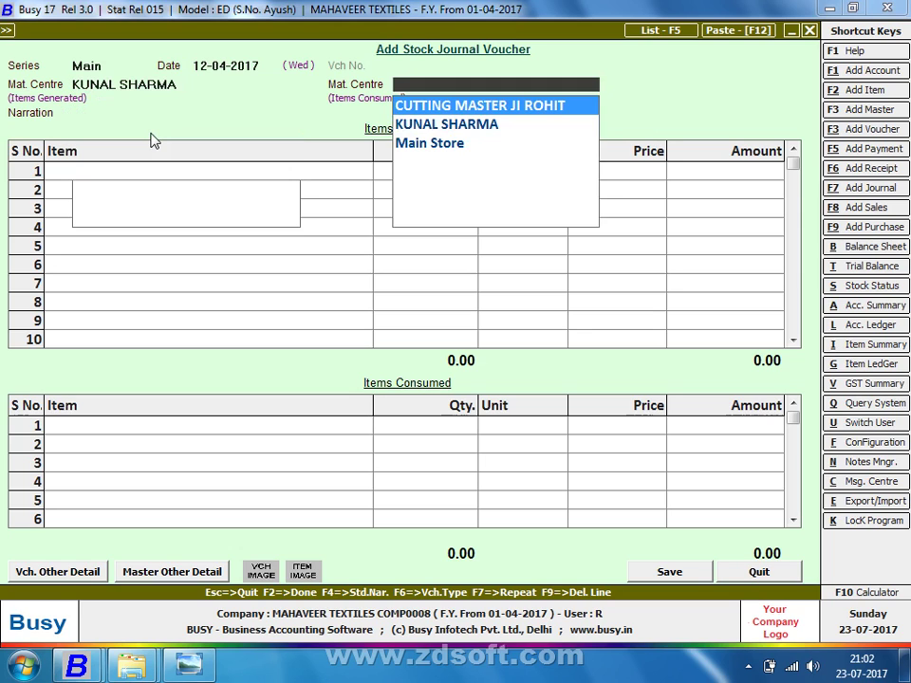
key("Down")
key("Down")
key("Return")
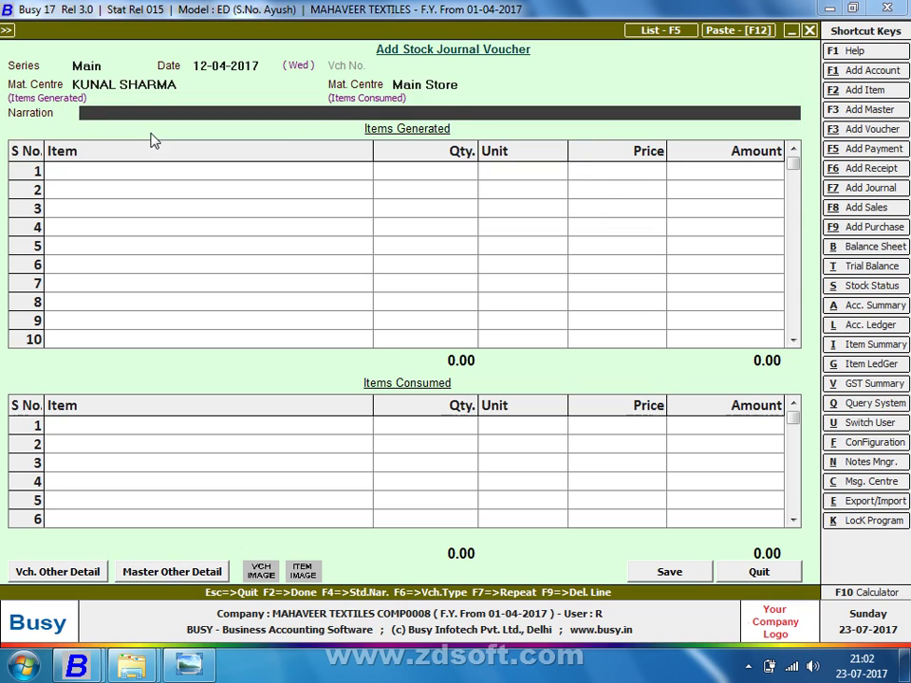
Enter LOT NO -1101 as the generated item with quantity 100
key("Return")
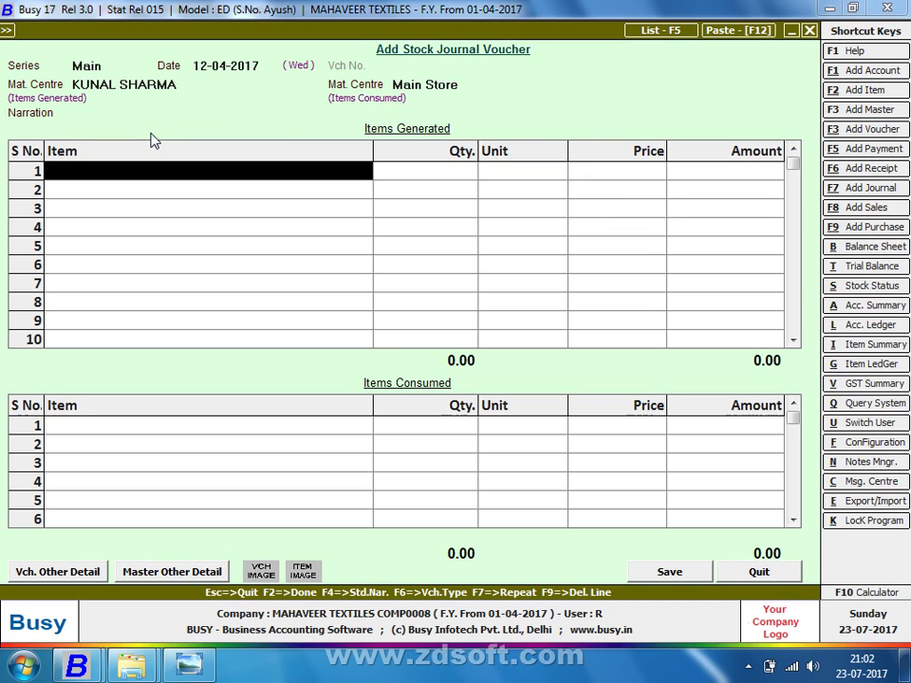
key("Down")
key("Down")
key("Down")
type("LO")
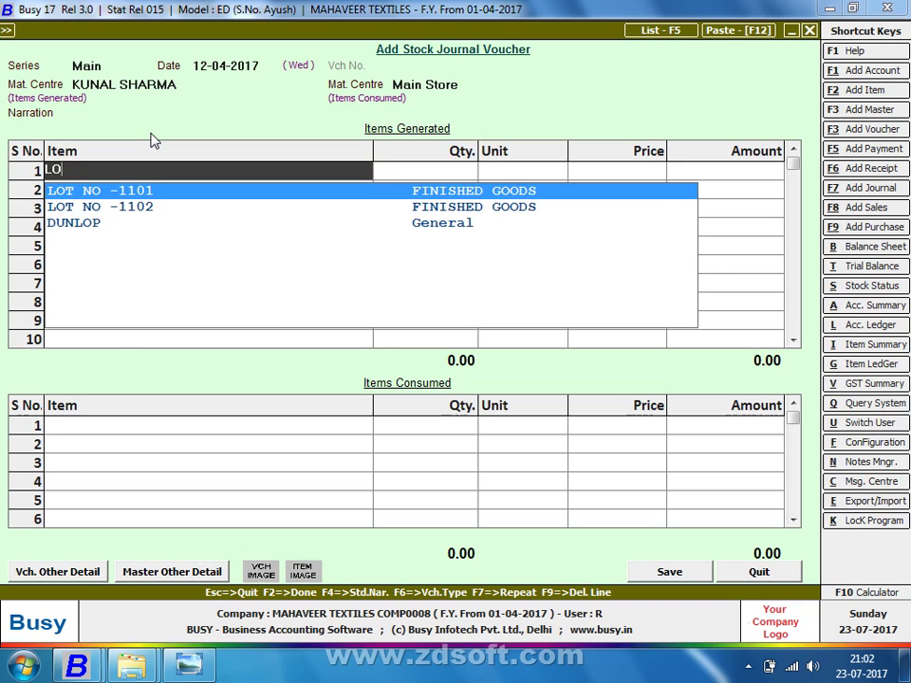
key("Return")
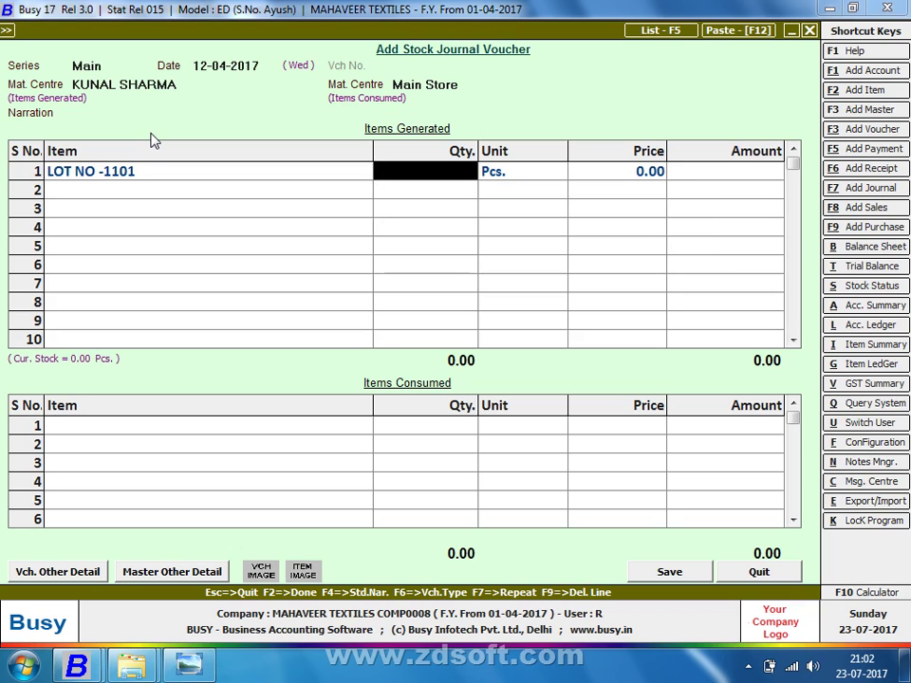
type("100")
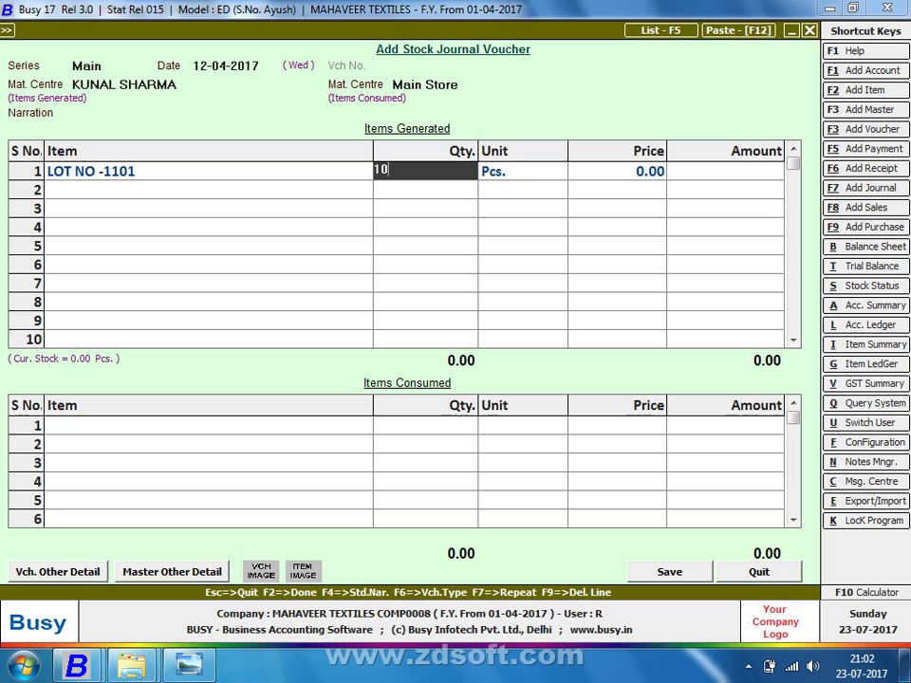
key("Return")
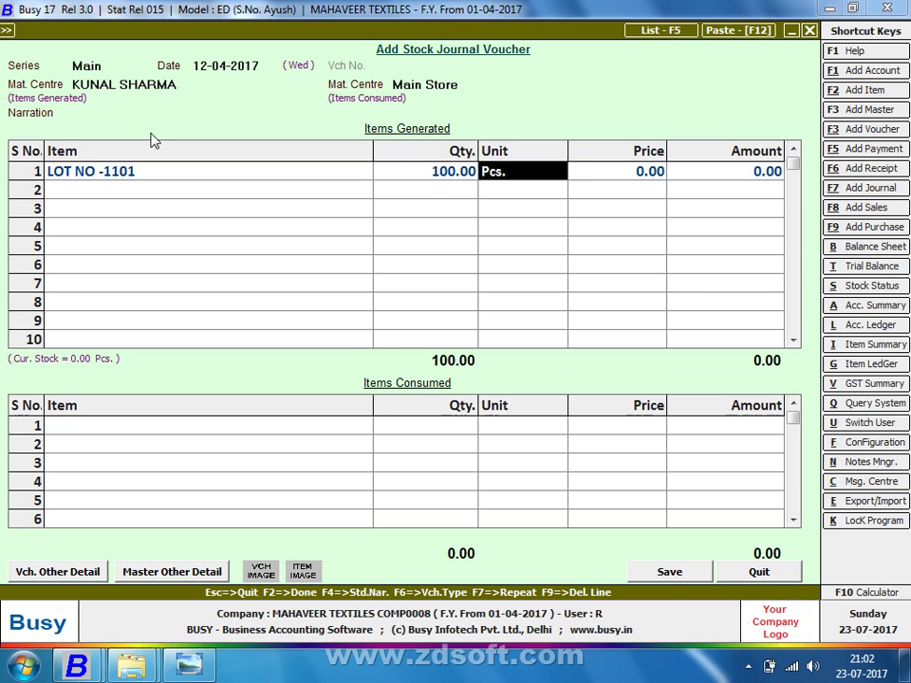
key("Tab")
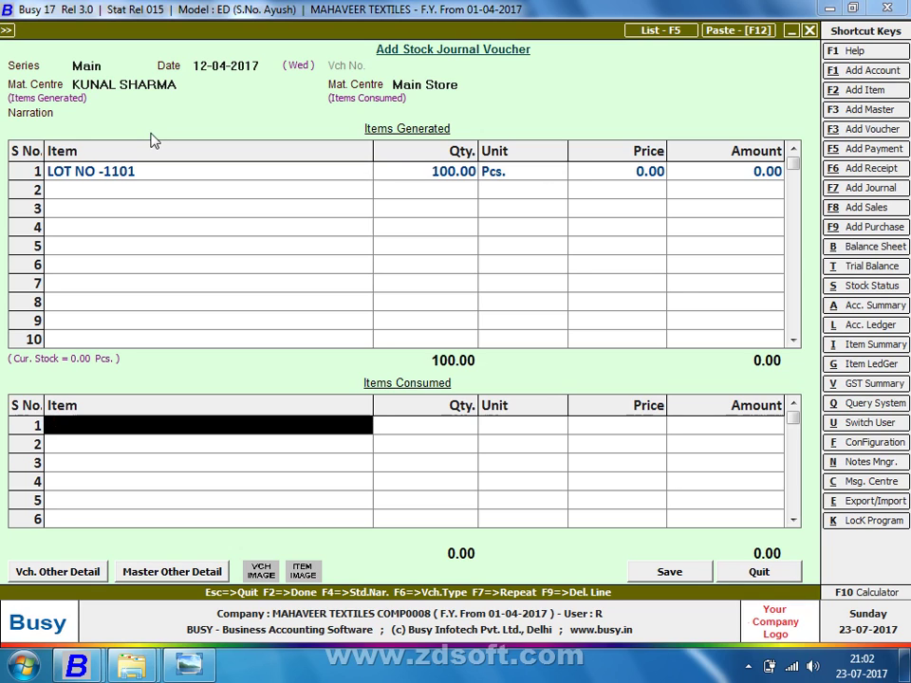
Consume 10 3*3 ZORE CHART, 10 CHAIN 4.0 "INC and 20 ASTER
key("Return")
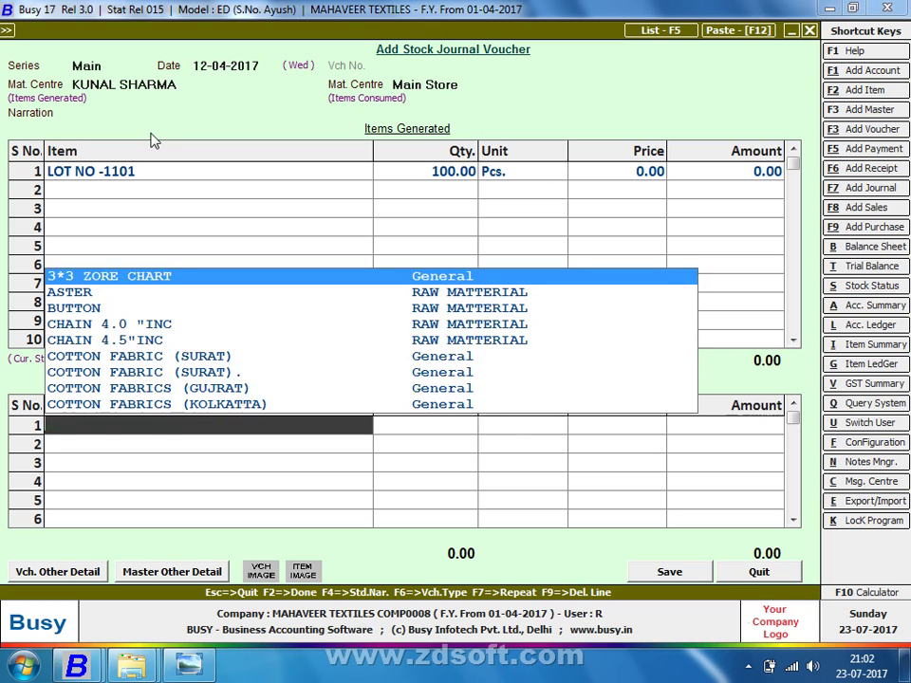
key("Return")
type("10")
key("Return")
key("Return")
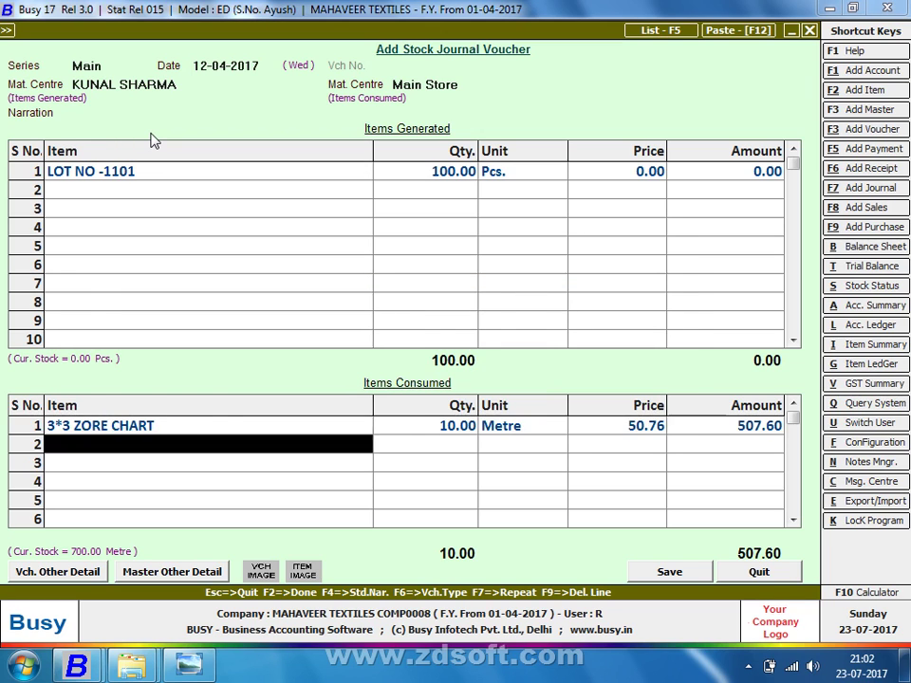
key("Return")
type("c")
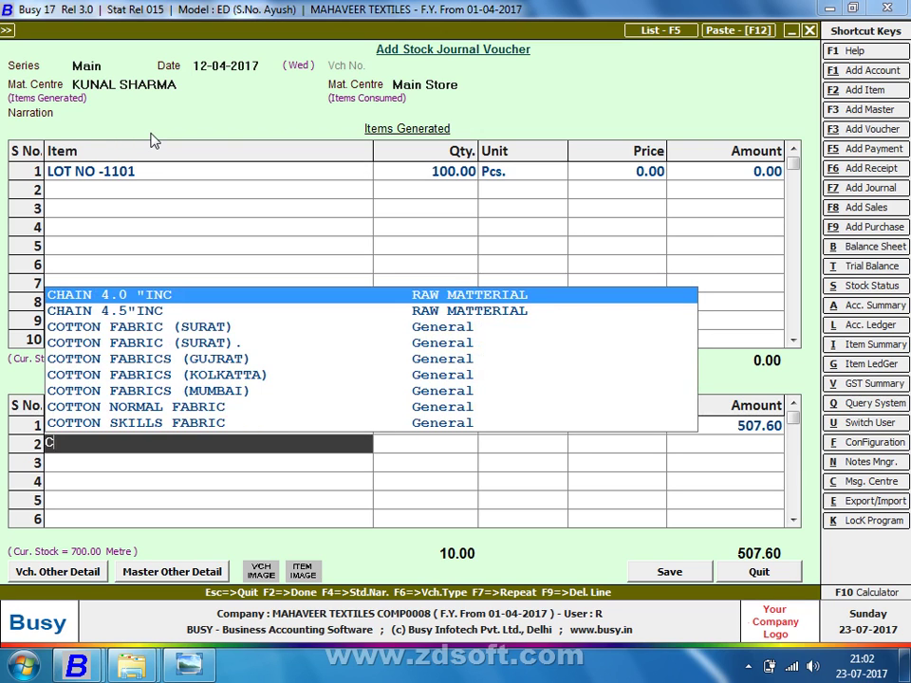
key("Return")
type("10")
key("Return")
key("Return")
key("Return")
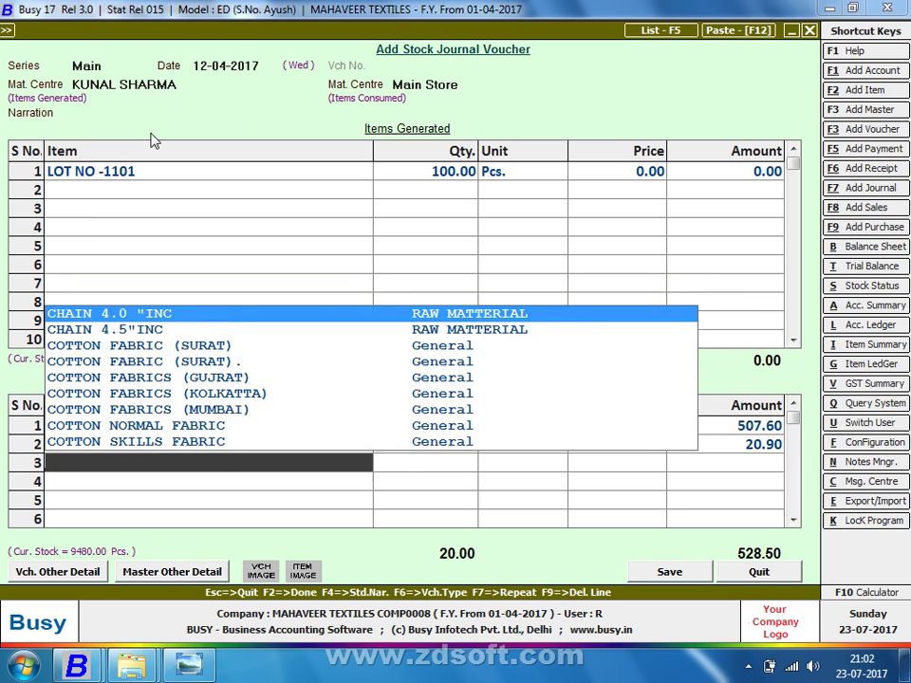
type("as")
key("Return")
type("20")
key("Return")
key("Return")
key("Return")
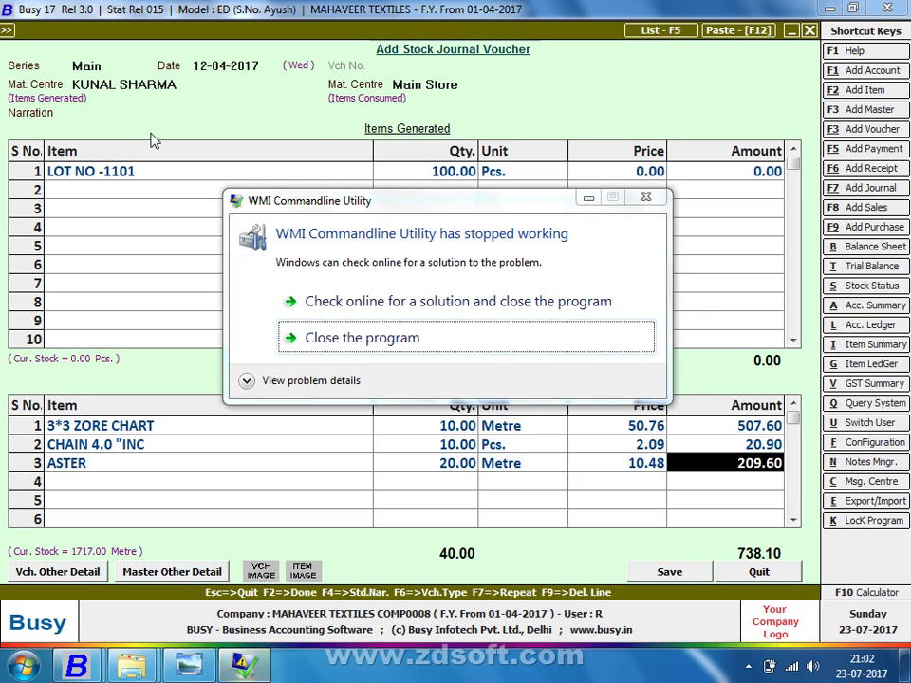
Close the WMI crash message
left_click(370, 334)
left_click(689, 191)
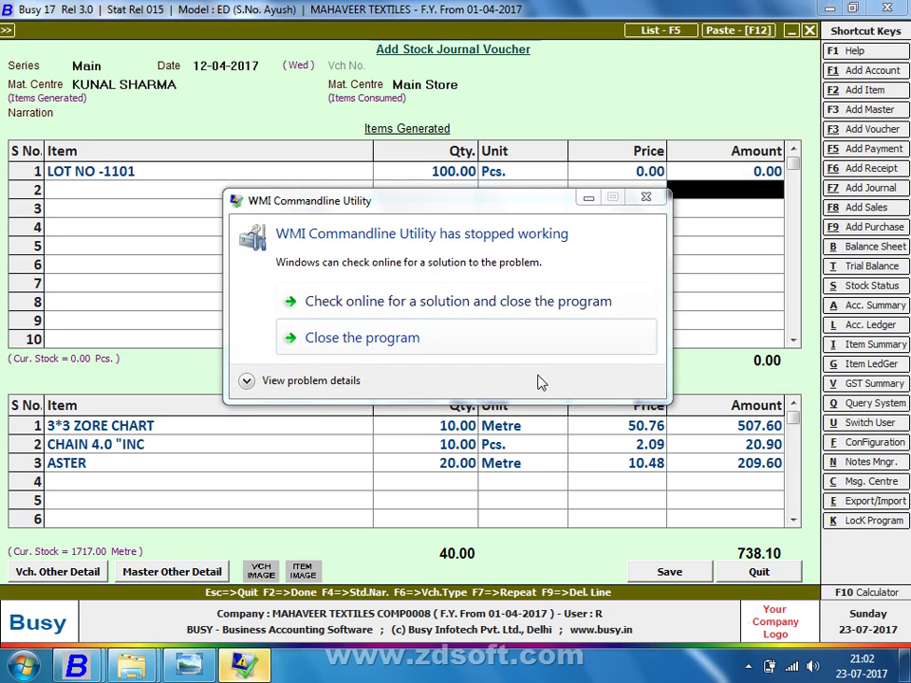
left_click(517, 339)
Show the desktop, refresh it, and check the hidden tray icons
right_click(397, 669)
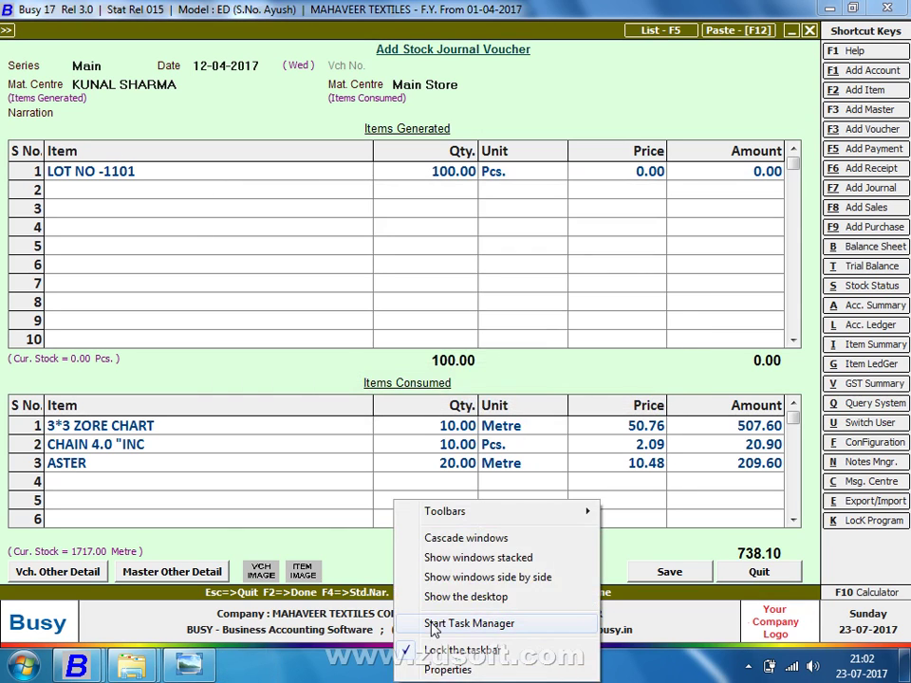
left_click(452, 596)
right_click(480, 258)
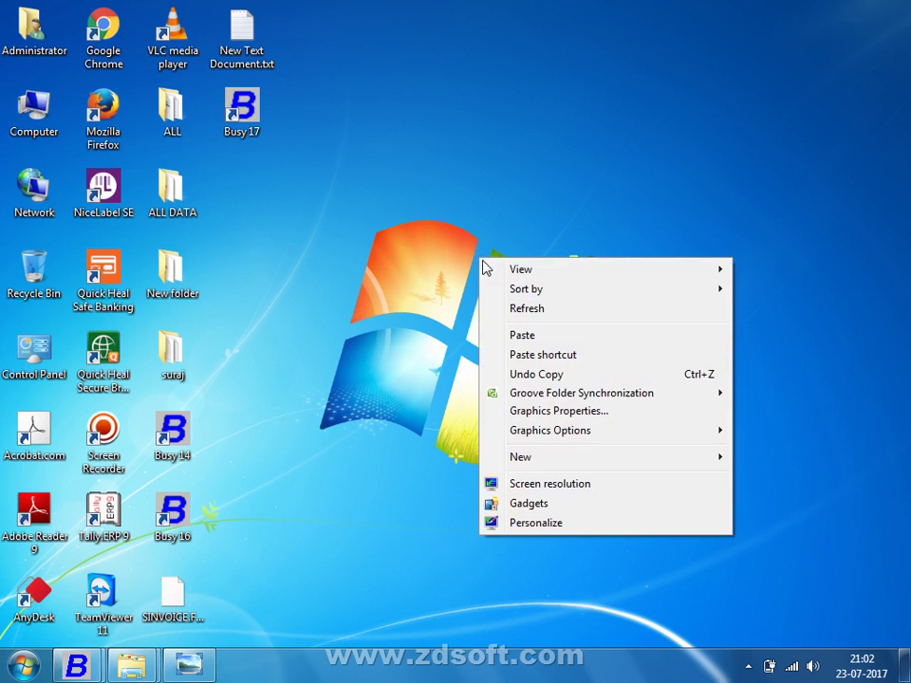
left_click(532, 317)
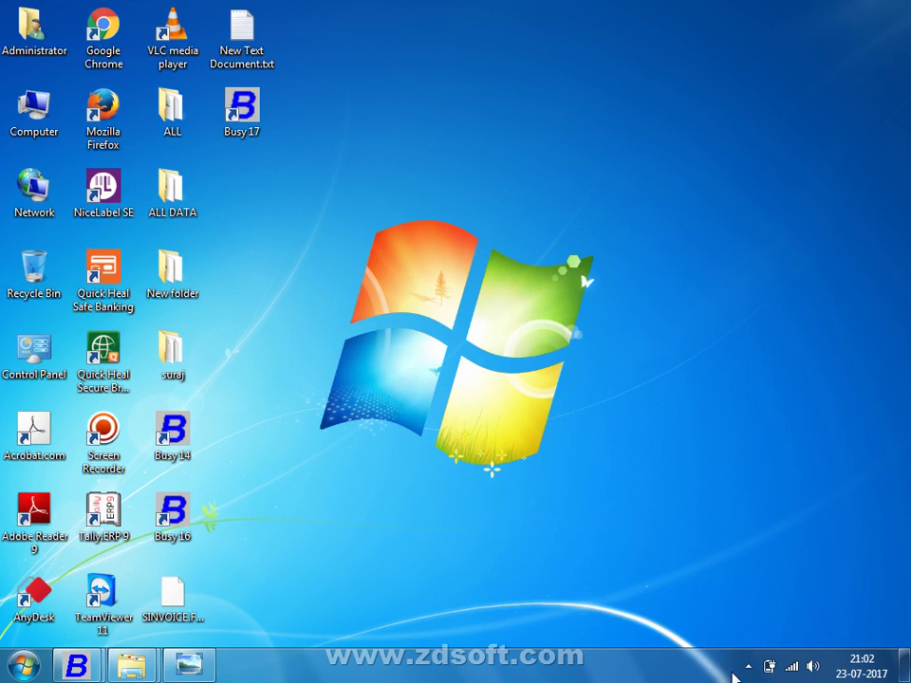
left_click(746, 668)
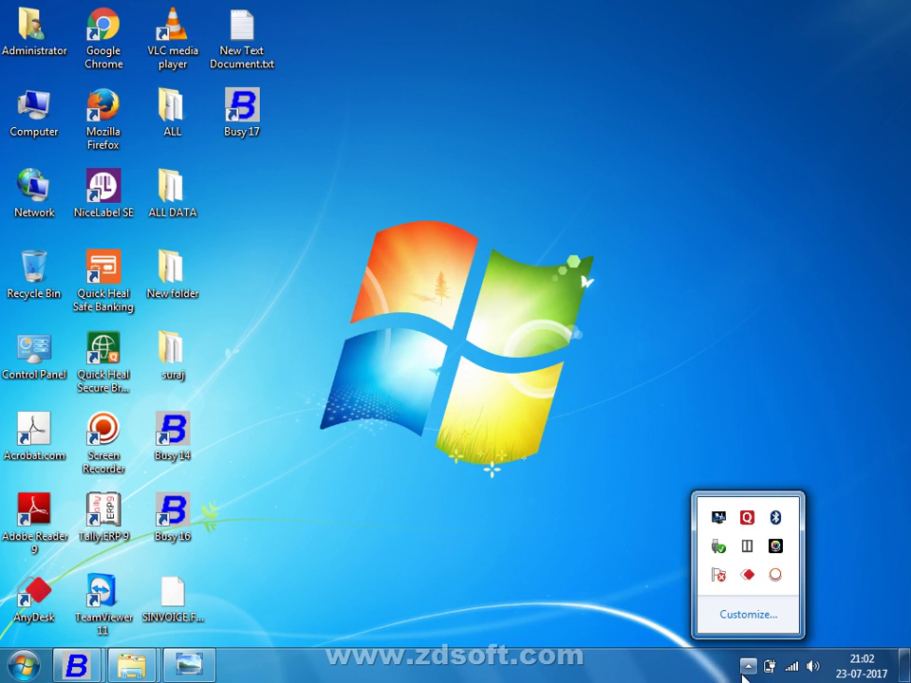
left_click(775, 574)
key("alt+F4")
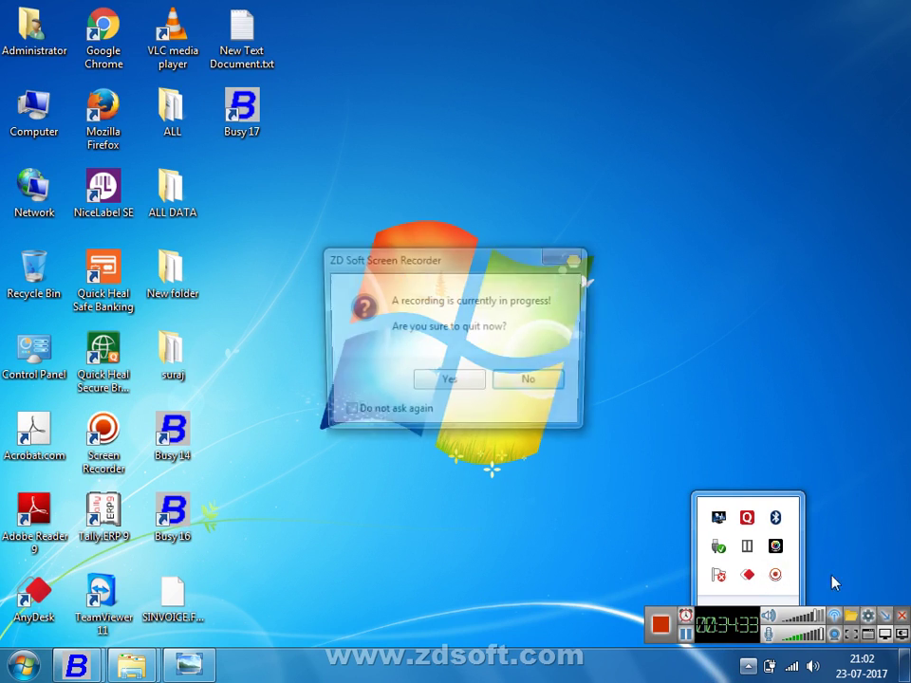